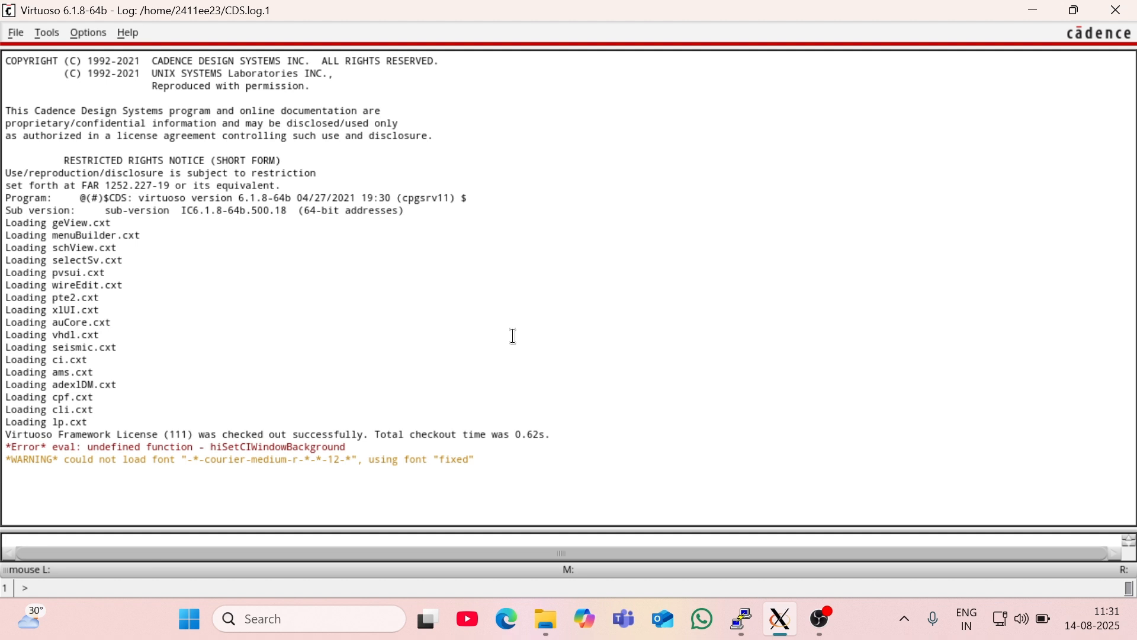
# Step: Start a new schematic cellview in the CadenceTuT library
pyautogui.click(17, 34)
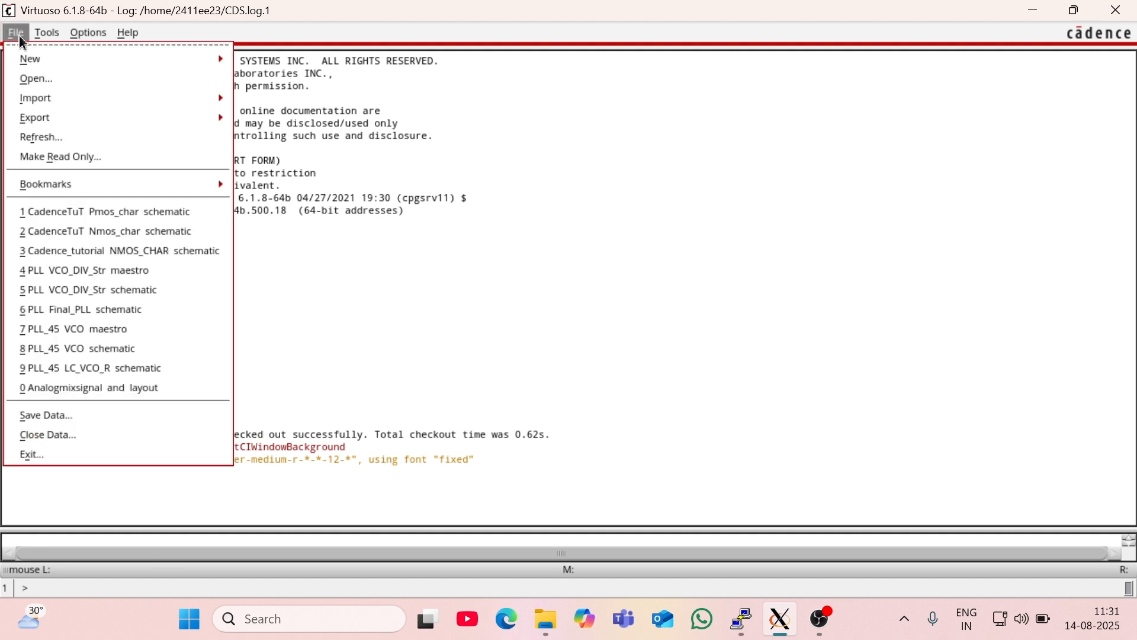
pyautogui.moveTo(36, 67)
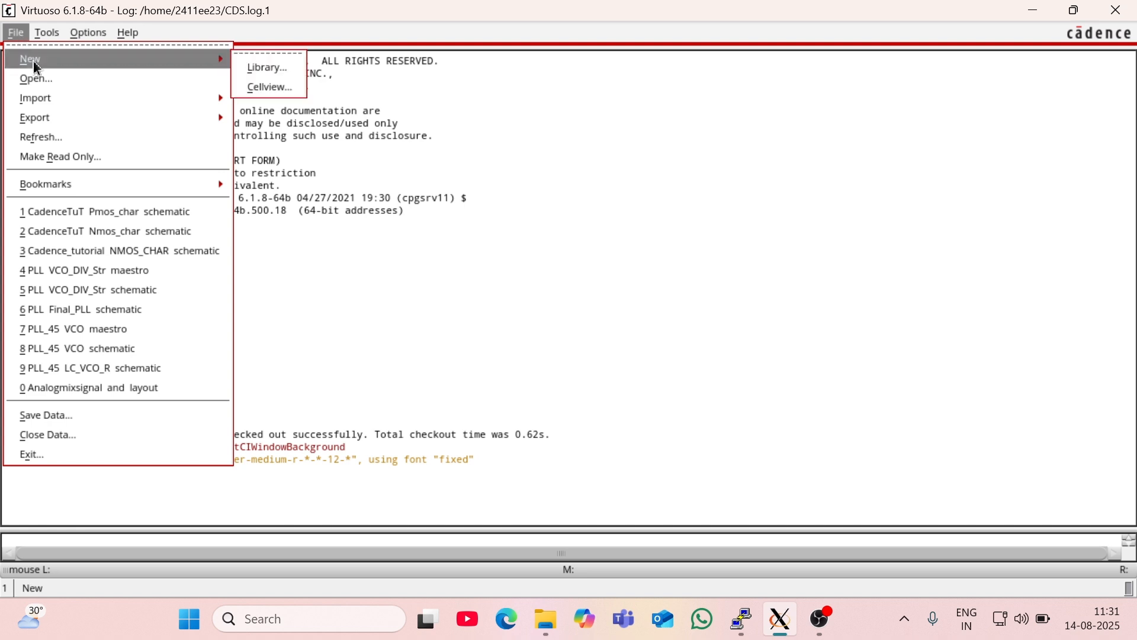
pyautogui.click(256, 87)
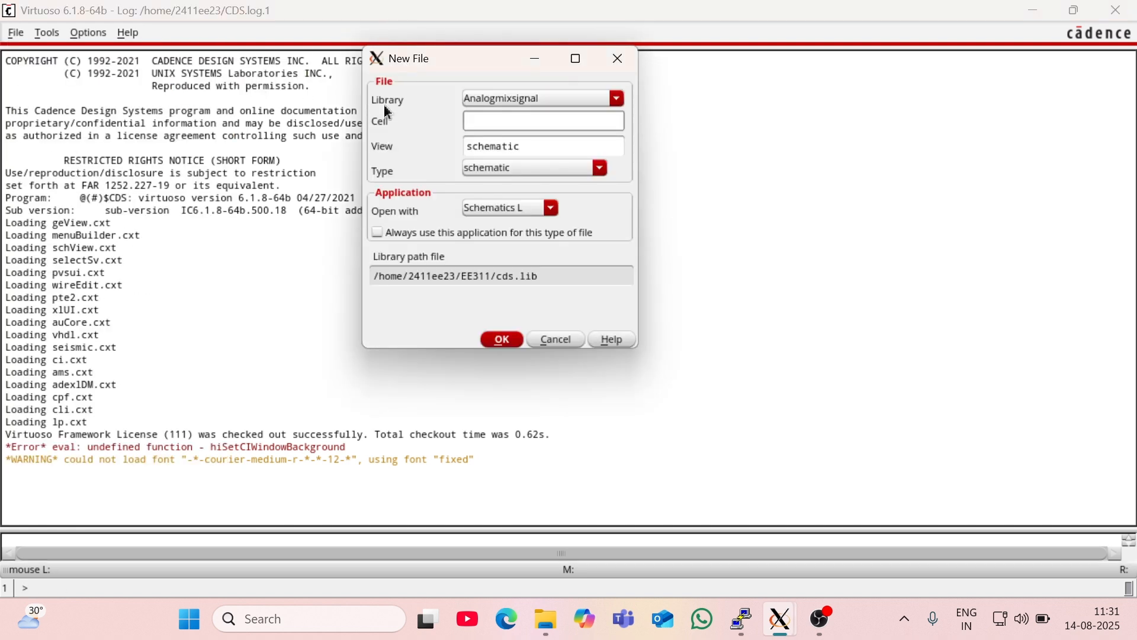
pyautogui.click(612, 100)
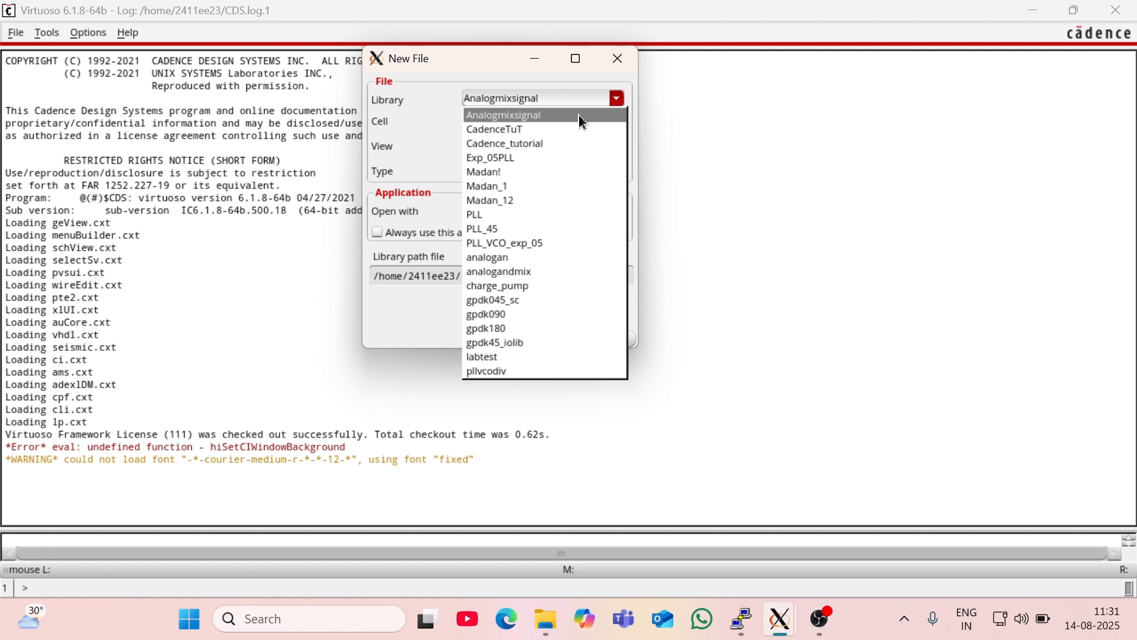
pyautogui.click(555, 129)
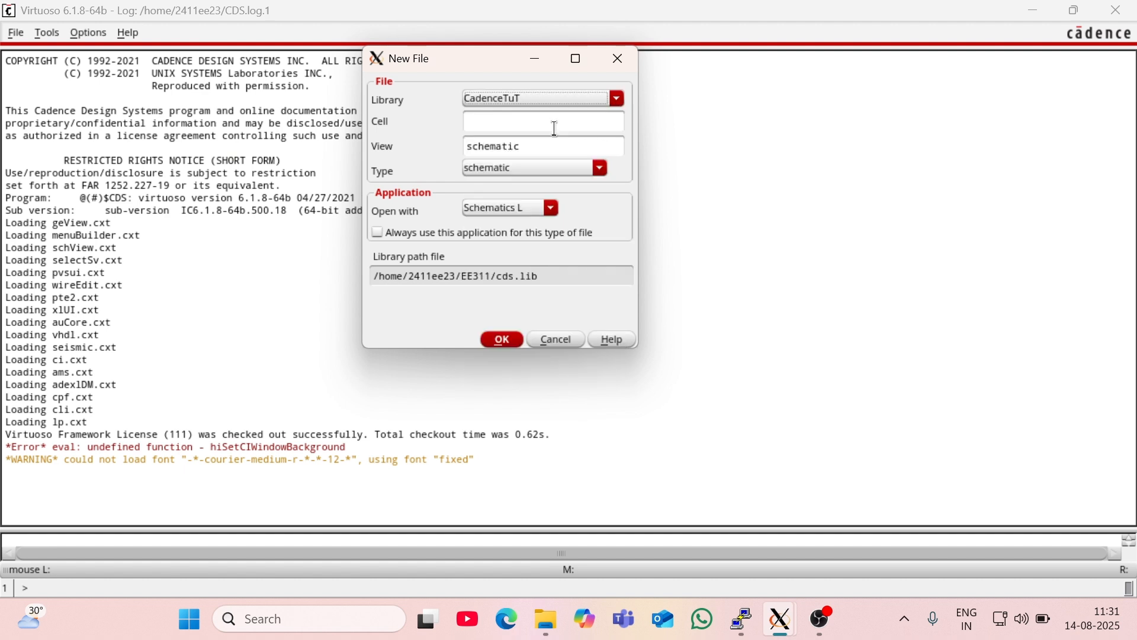
# Step: Name the cell NMOS_PTL, create it with the Schematic Editor XL license for this session, and maximize the schematic window
pyautogui.click(516, 126)
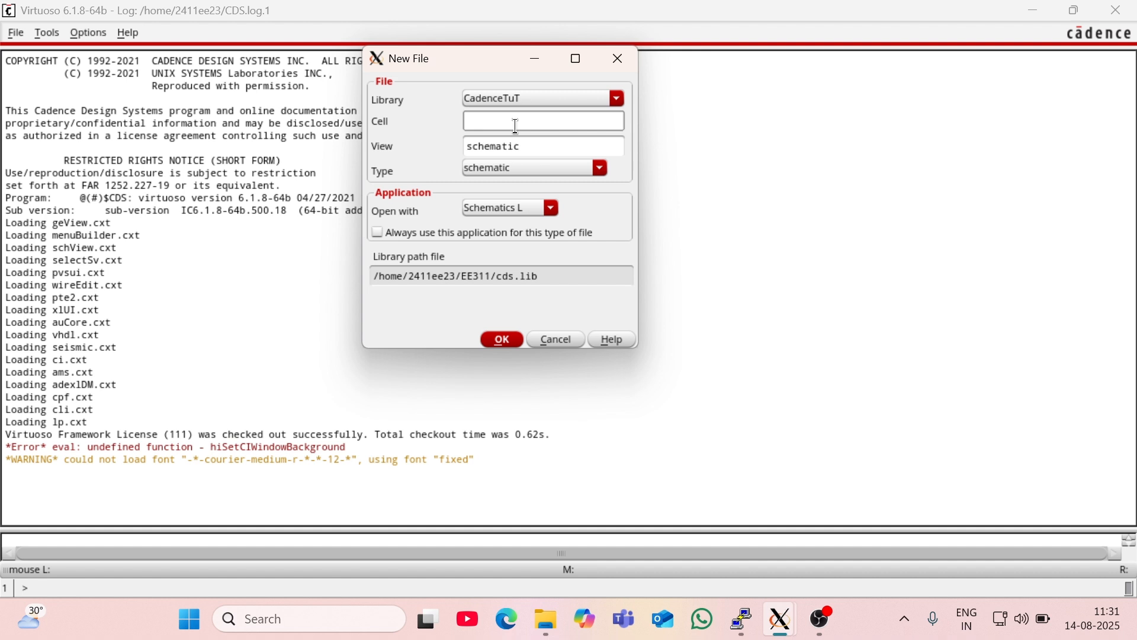
pyautogui.write('NO')
pyautogui.press('BackSpace')
pyautogui.write('MOS+')
pyautogui.press('BackSpace')
pyautogui.write('_PTL')
pyautogui.click(503, 341)
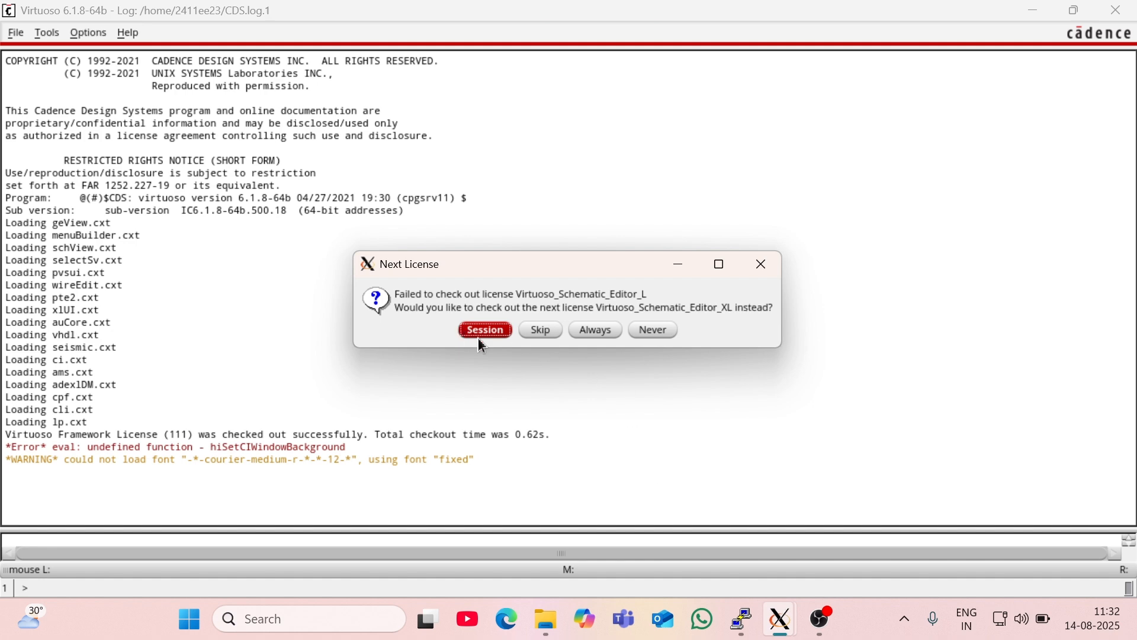
pyautogui.click(479, 330)
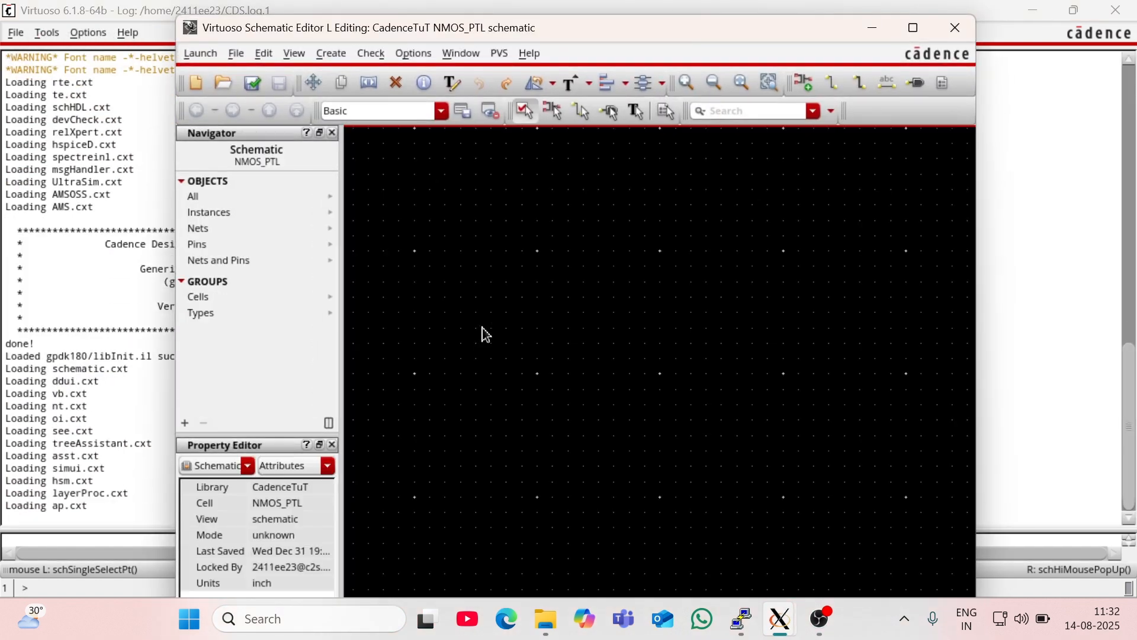
pyautogui.click(910, 31)
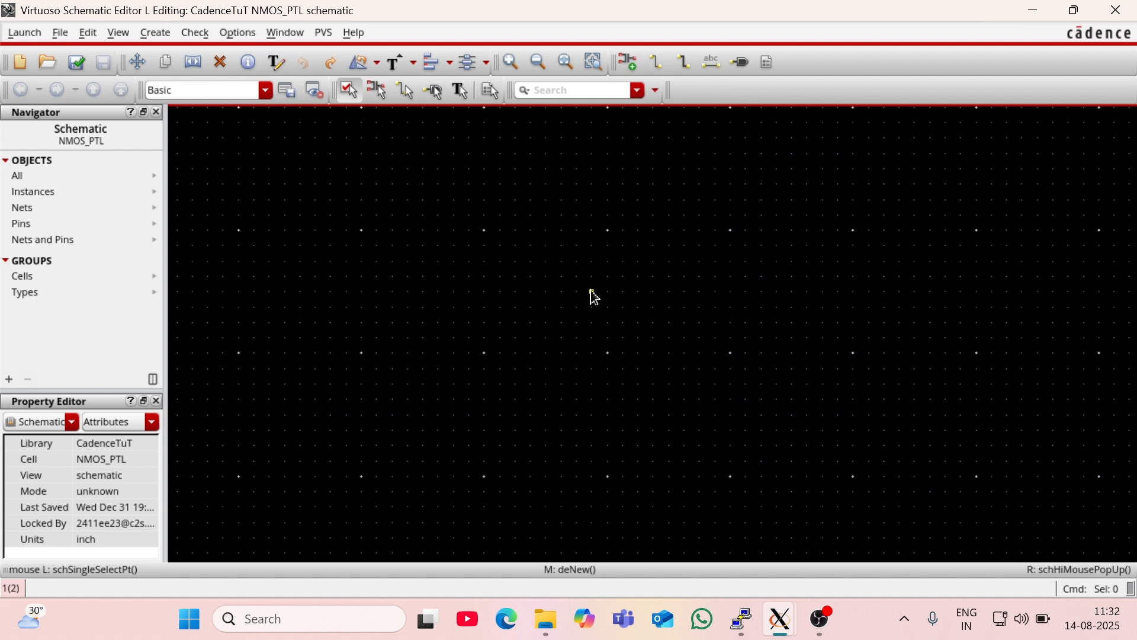
# Step: Start adding an instance, using the symbol view of the nmos cell from the gpdk180 library
pyautogui.press('i')
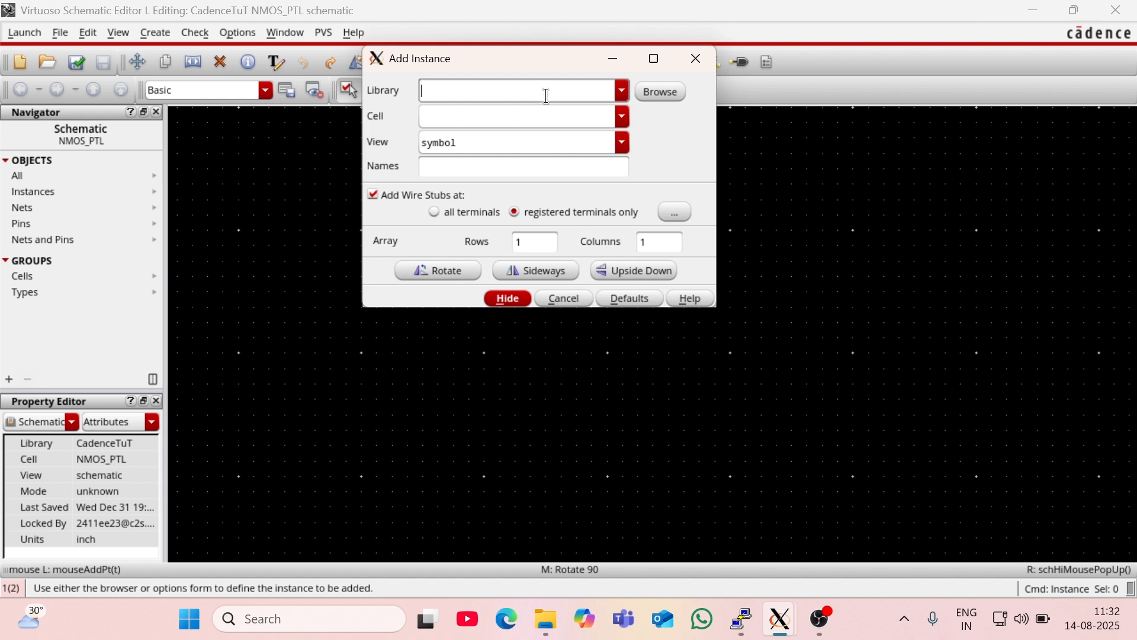
pyautogui.write('gpdk045')
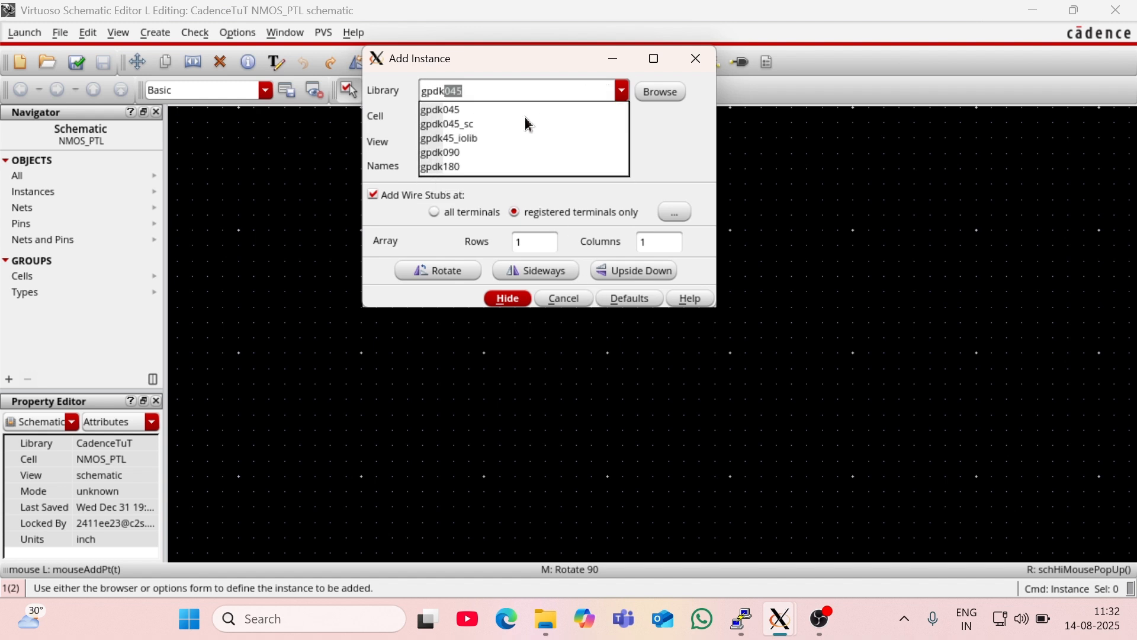
pyautogui.click(458, 168)
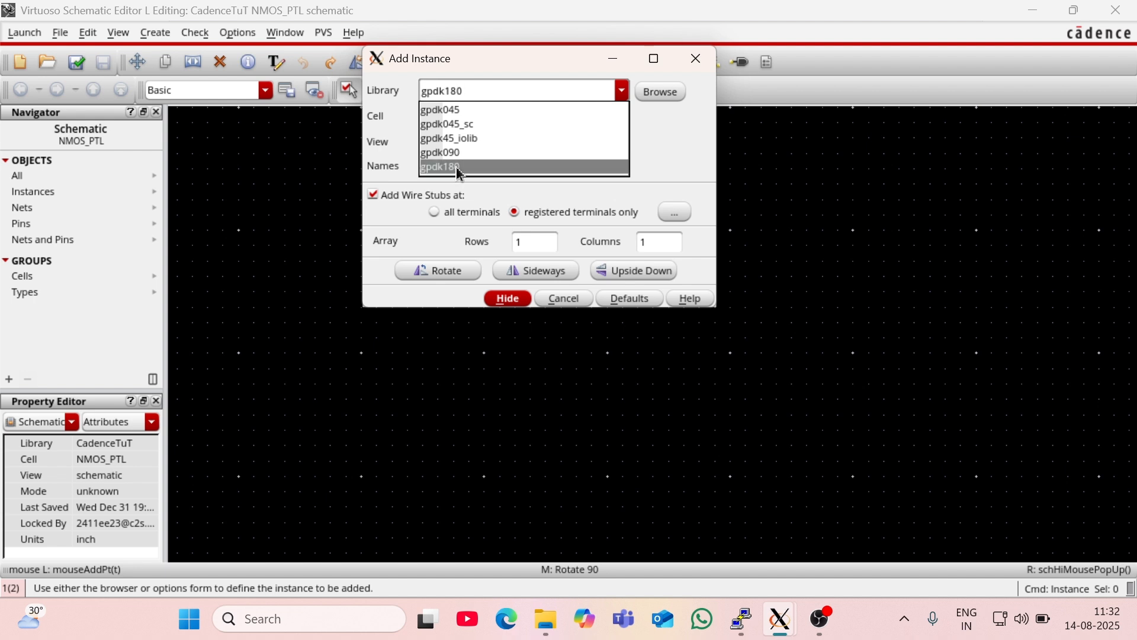
pyautogui.click(536, 114)
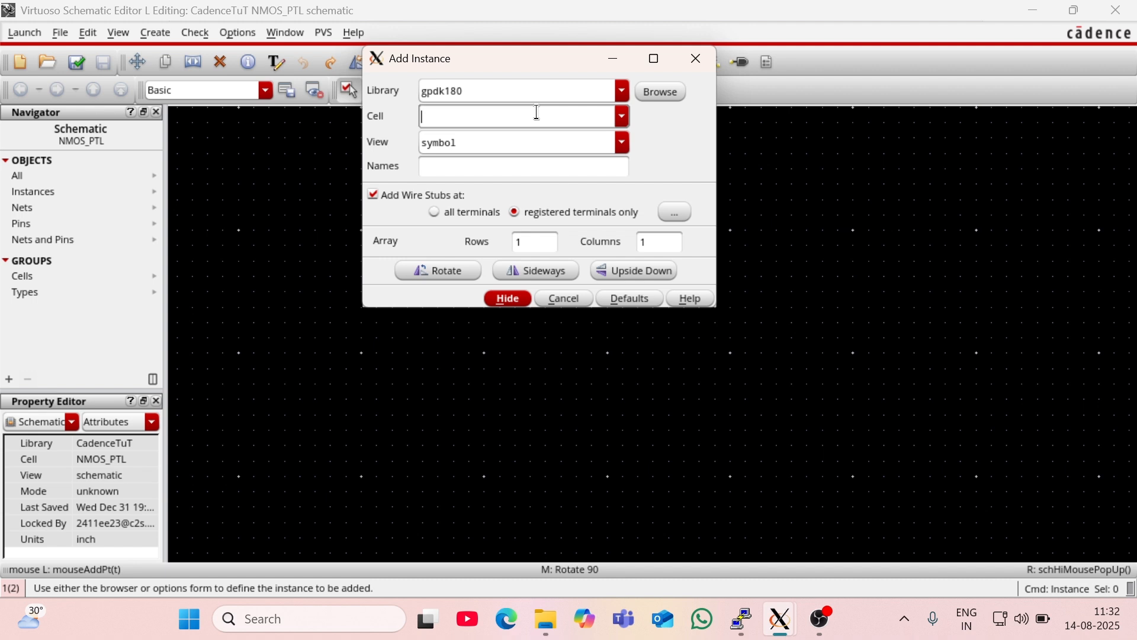
pyautogui.write('NOMS')
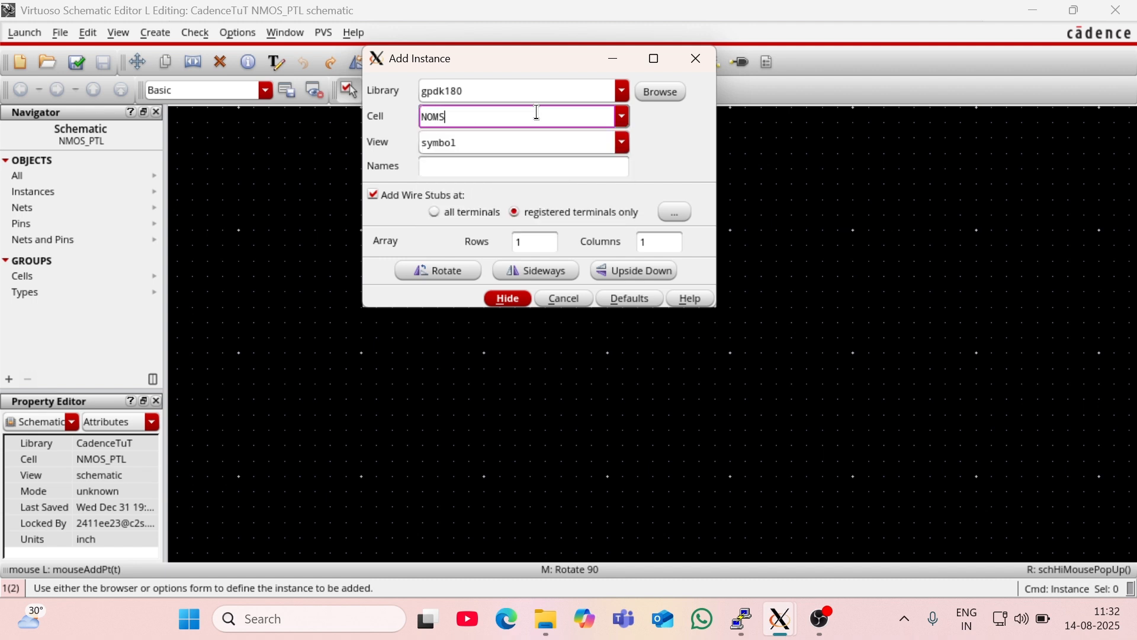
pyautogui.press('BackSpace')
pyautogui.press('BackSpace')
pyautogui.press('BackSpace')
pyautogui.write('mos_char')
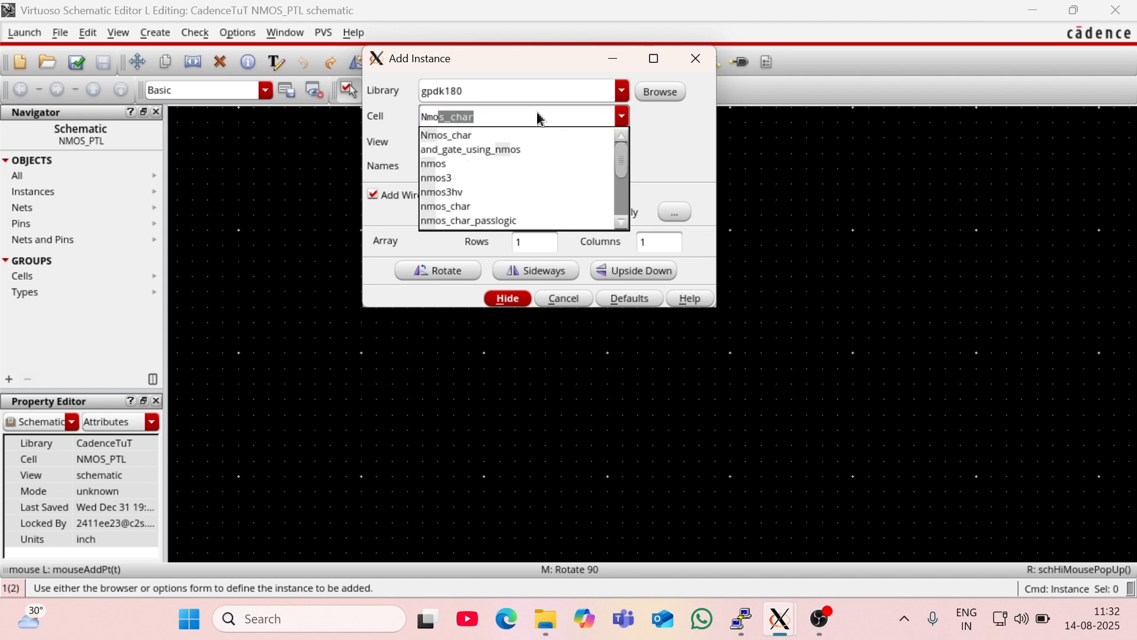
pyautogui.click(459, 164)
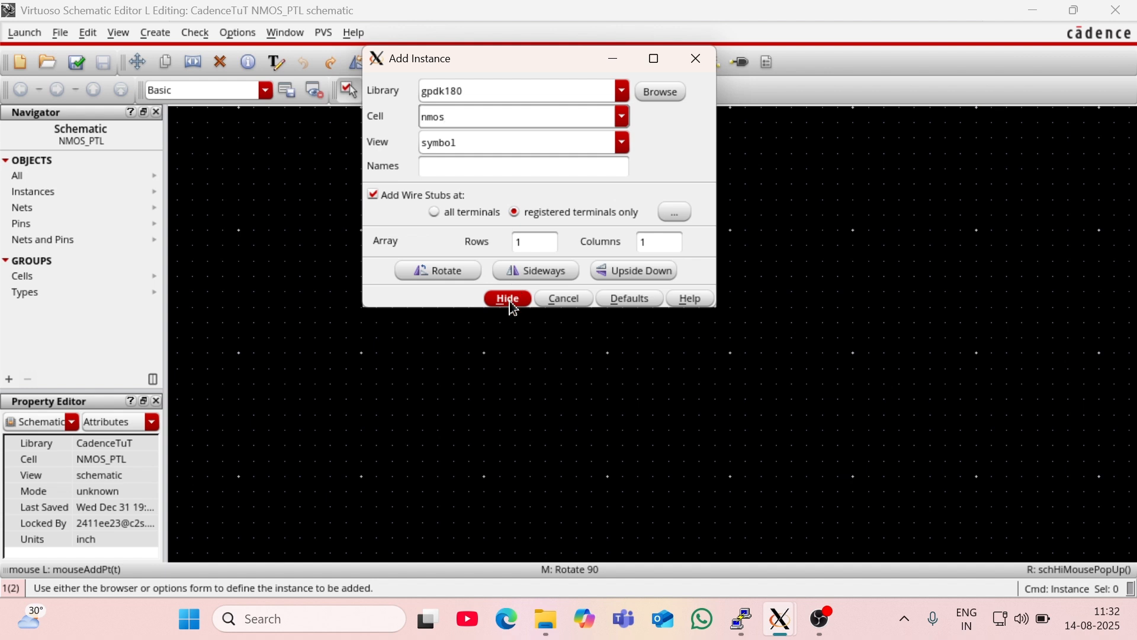
# Step: Rotate the NMOS transistor so its gate faces up and place it near the middle of the schematic
pyautogui.click(465, 272)
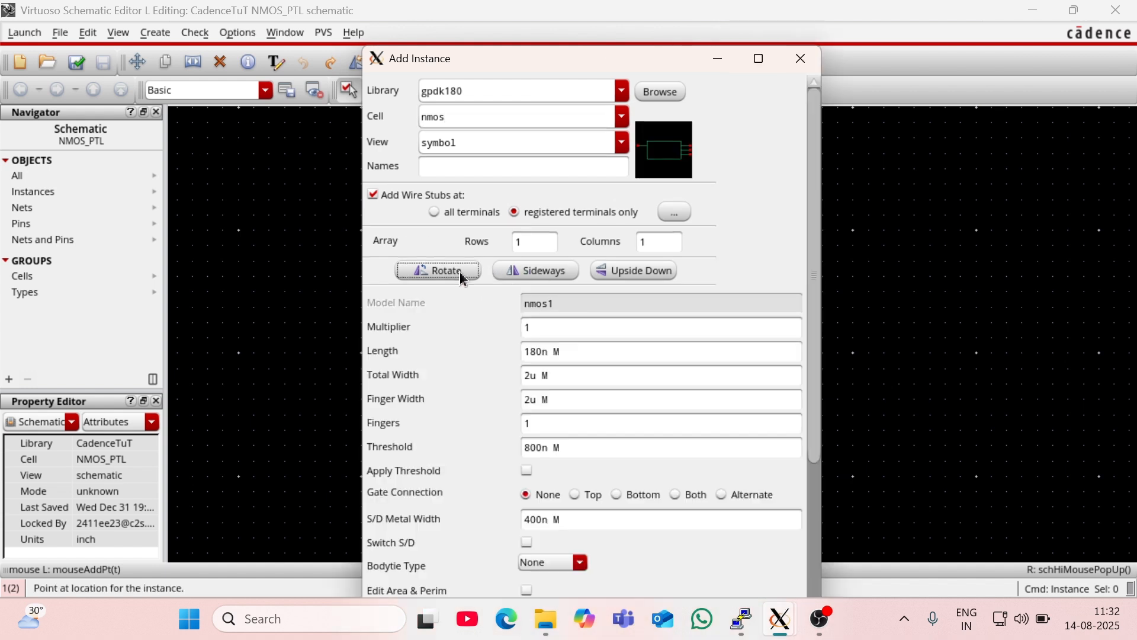
pyautogui.click(437, 270)
pyautogui.click(456, 277)
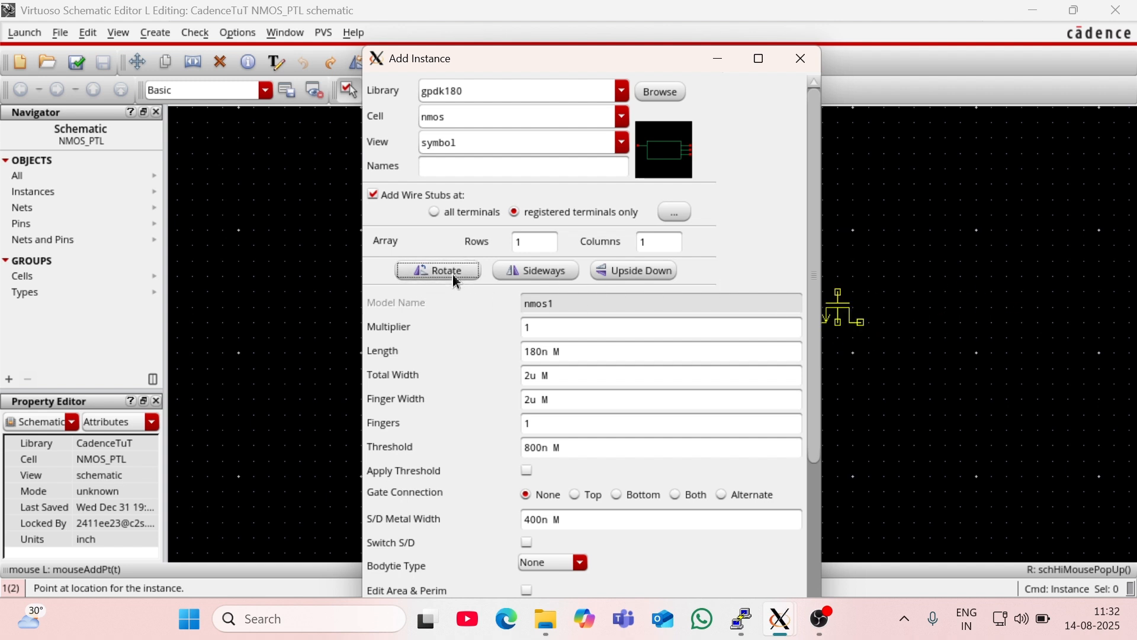
pyautogui.click(722, 58)
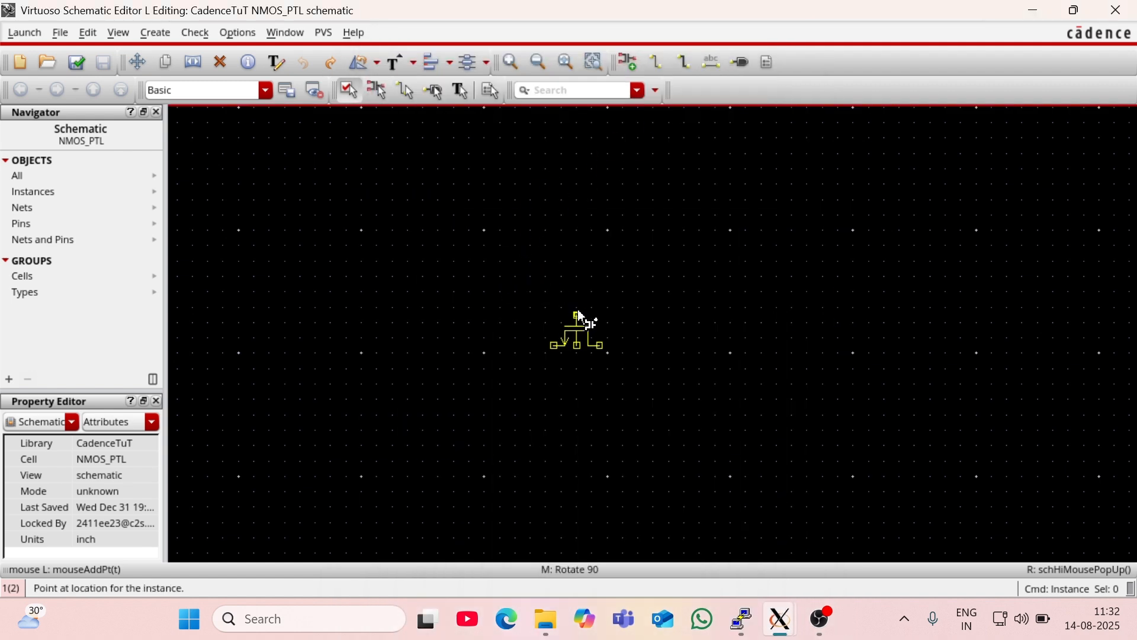
pyautogui.click(561, 292)
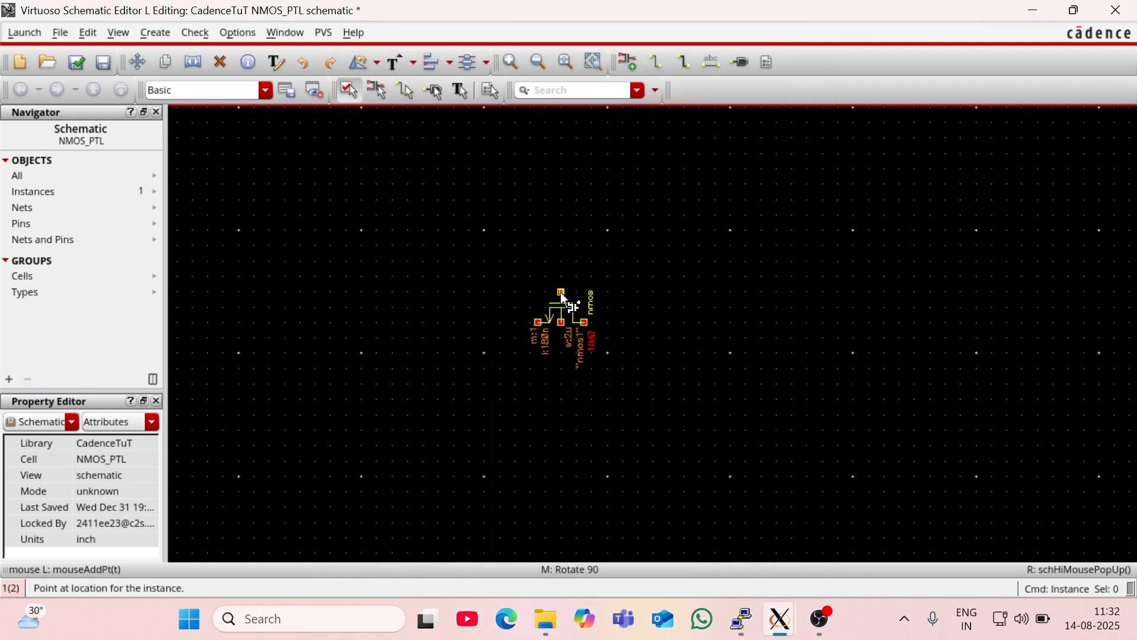
pyautogui.press('Escape')
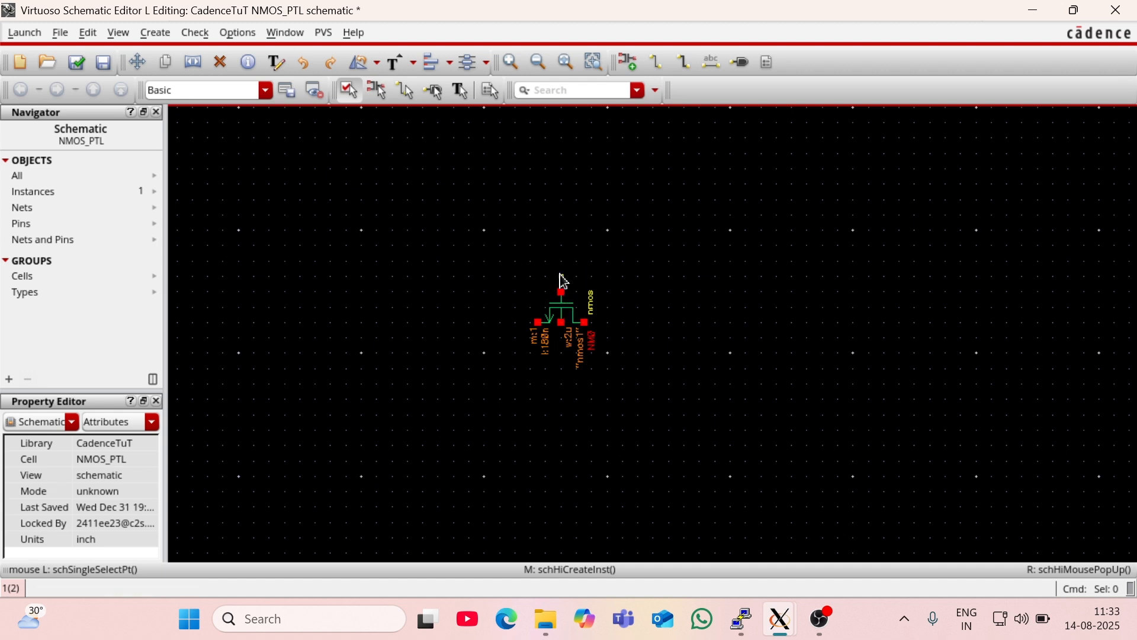
# Step: Start adding another instance and switch its library to analogLib
pyautogui.press('i')
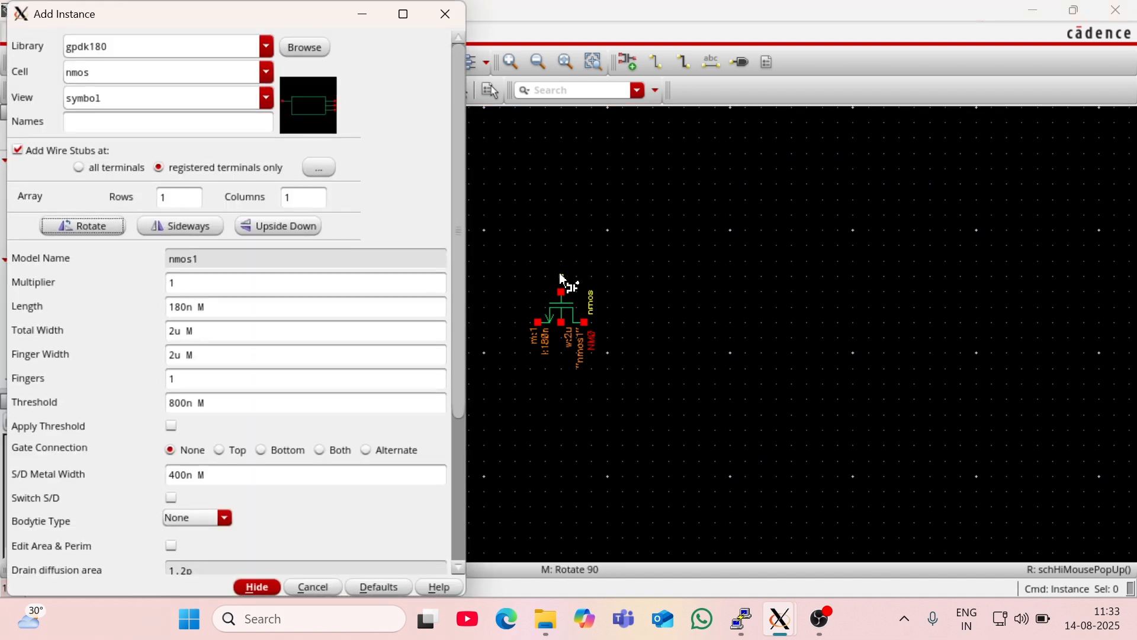
pyautogui.click(243, 50)
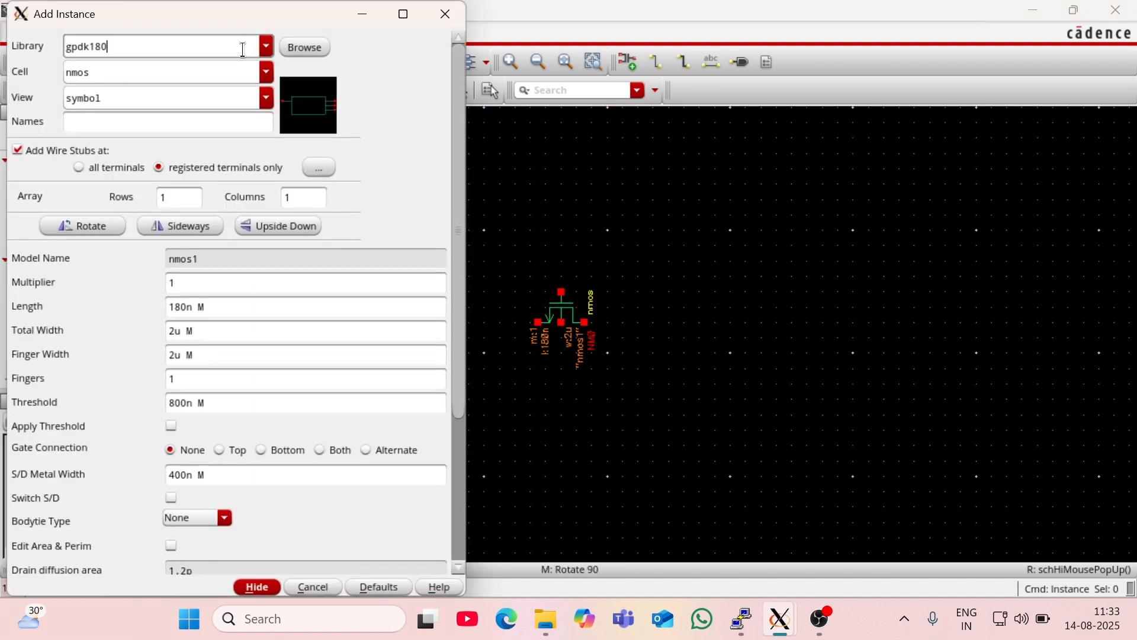
pyautogui.press('BackSpace')
pyautogui.press('BackSpace')
pyautogui.press('BackSpace')
pyautogui.press('BackSpace')
pyautogui.press('BackSpace')
pyautogui.press('BackSpace')
pyautogui.press('BackSpace')
pyautogui.write('analogLib')
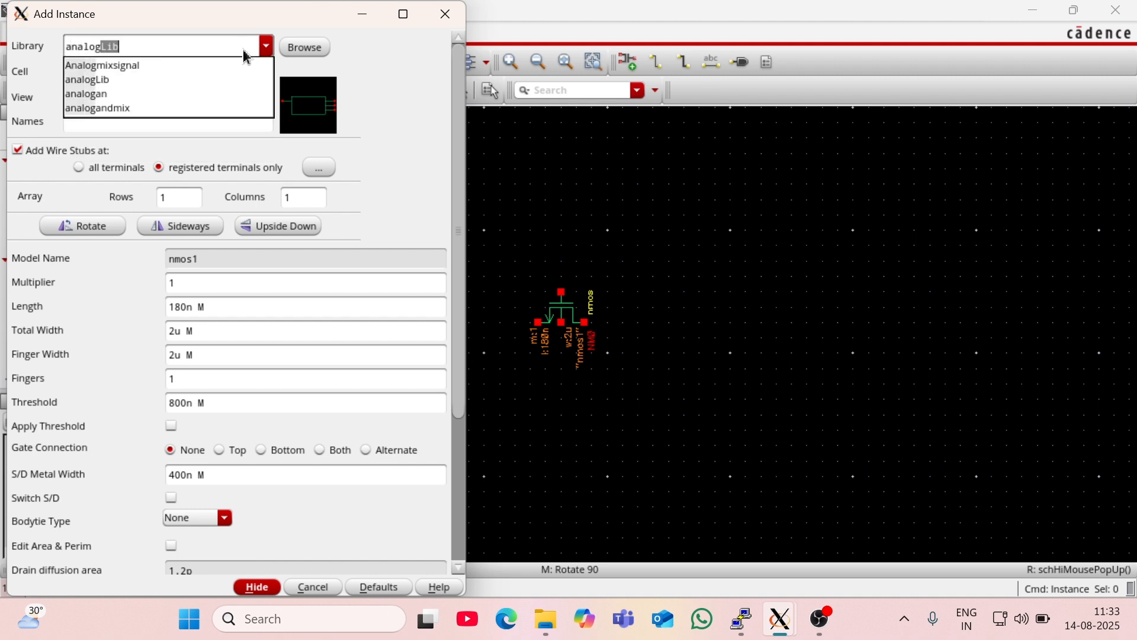
pyautogui.click(105, 77)
# Step: Choose the vdc cell for the instance and set its DC voltage to 1.8 V
pyautogui.click(109, 73)
pyautogui.press('BackSpace')
pyautogui.press('BackSpace')
pyautogui.press('BackSpace')
pyautogui.press('BackSpace')
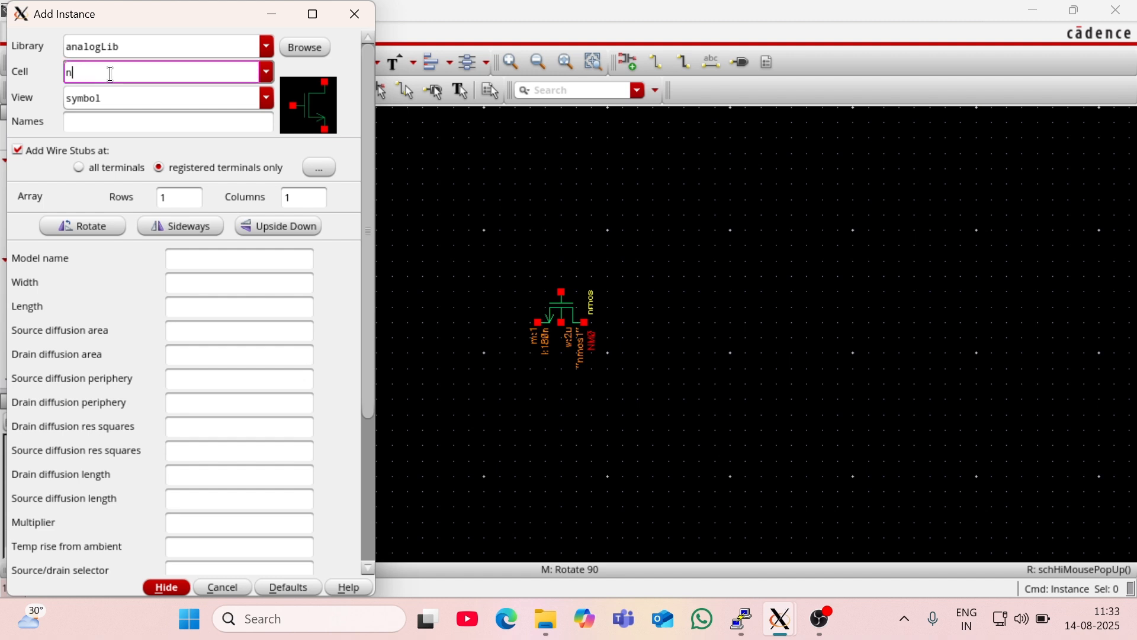
pyautogui.write('vdc')
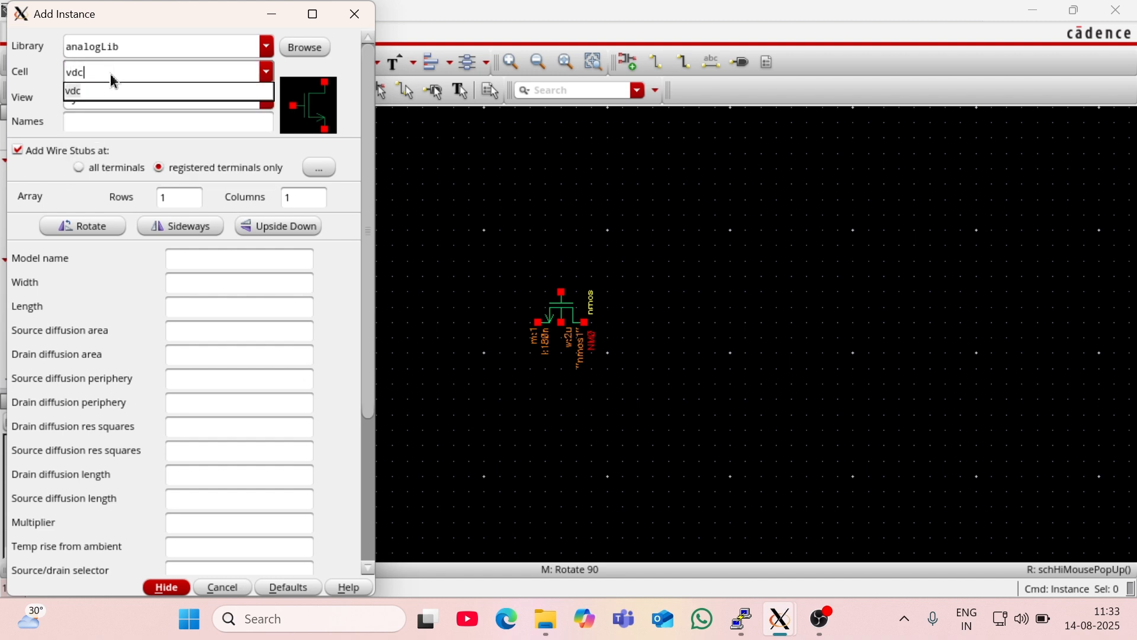
pyautogui.click(105, 92)
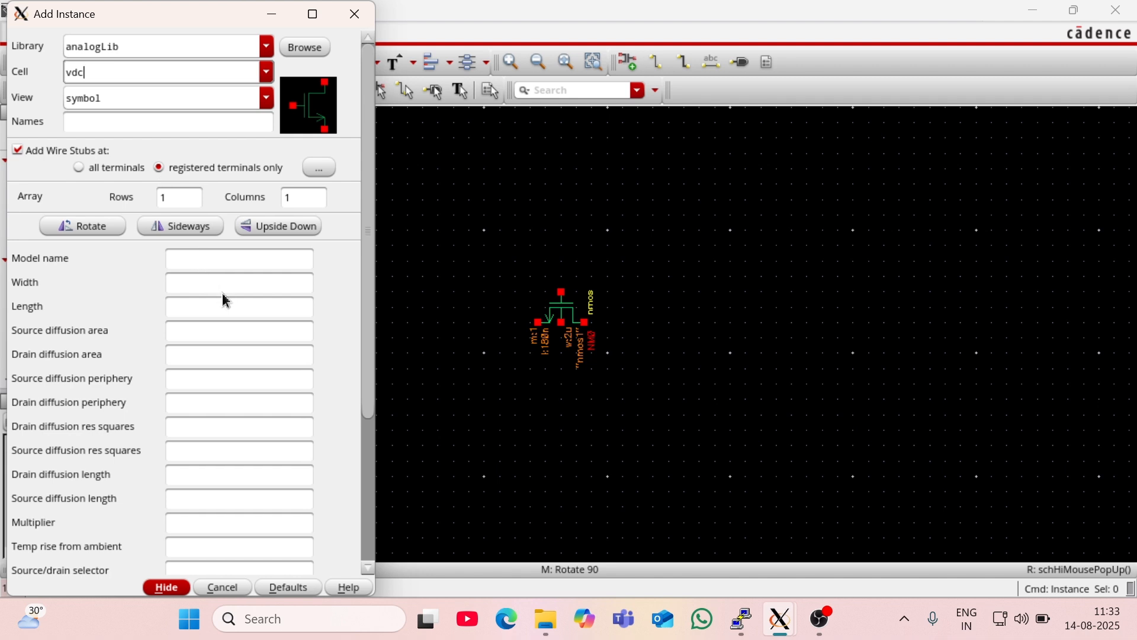
pyautogui.click(218, 265)
pyautogui.click(199, 307)
pyautogui.write('1.8')
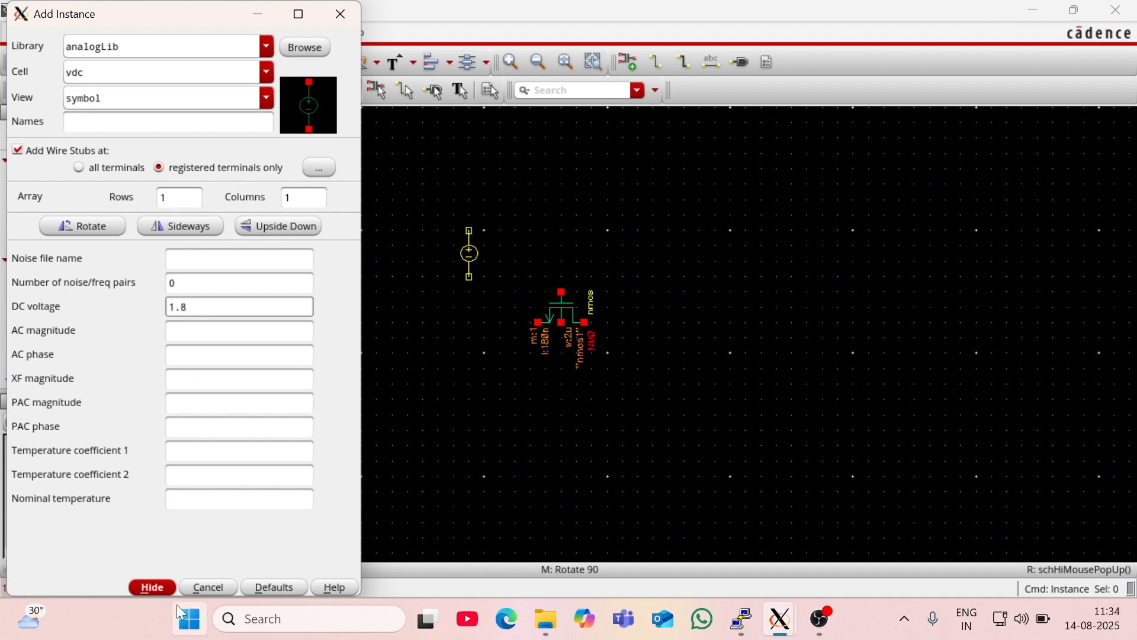
pyautogui.click(247, 339)
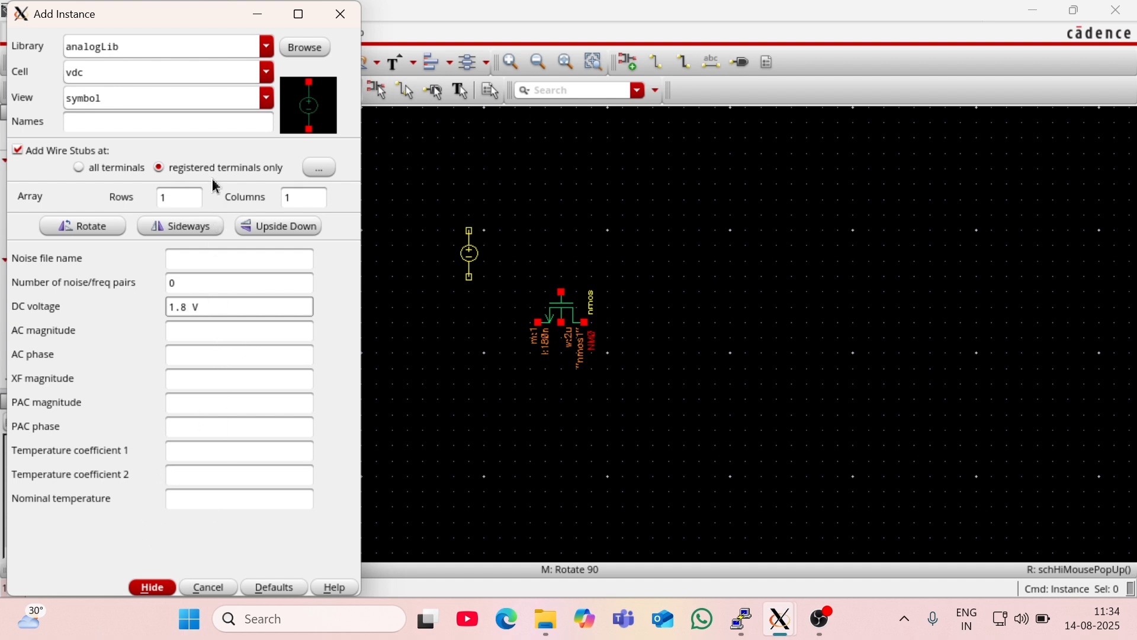
# Step: Turn the DC source upside down and place it with its positive terminal on the NMOS gate
pyautogui.click(100, 231)
pyautogui.click(97, 226)
pyautogui.click(97, 227)
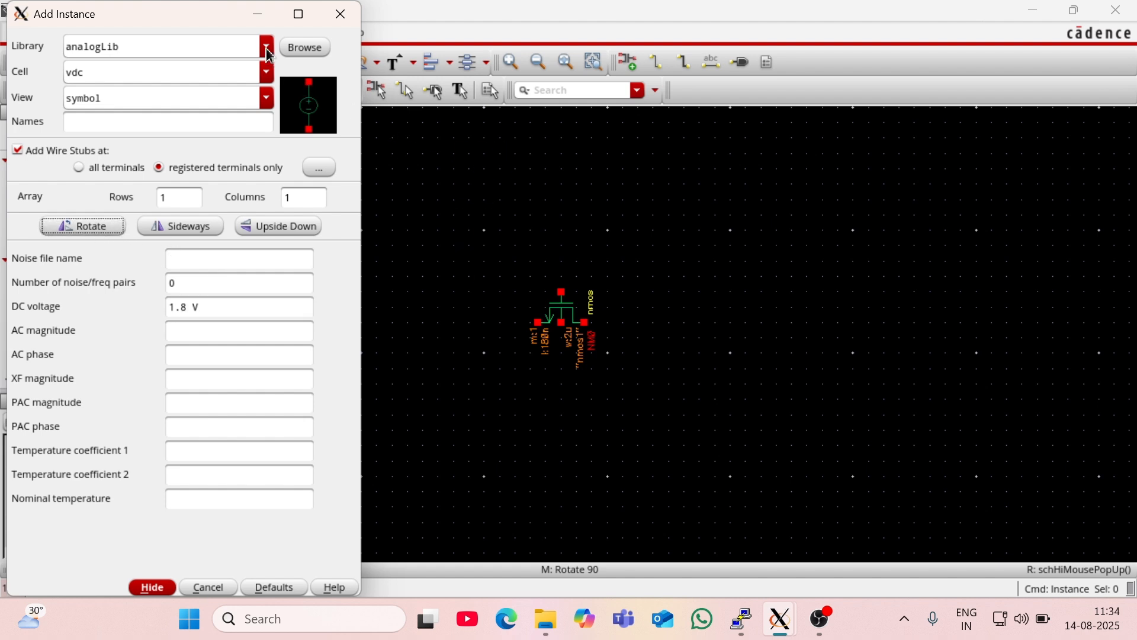
pyautogui.click(259, 14)
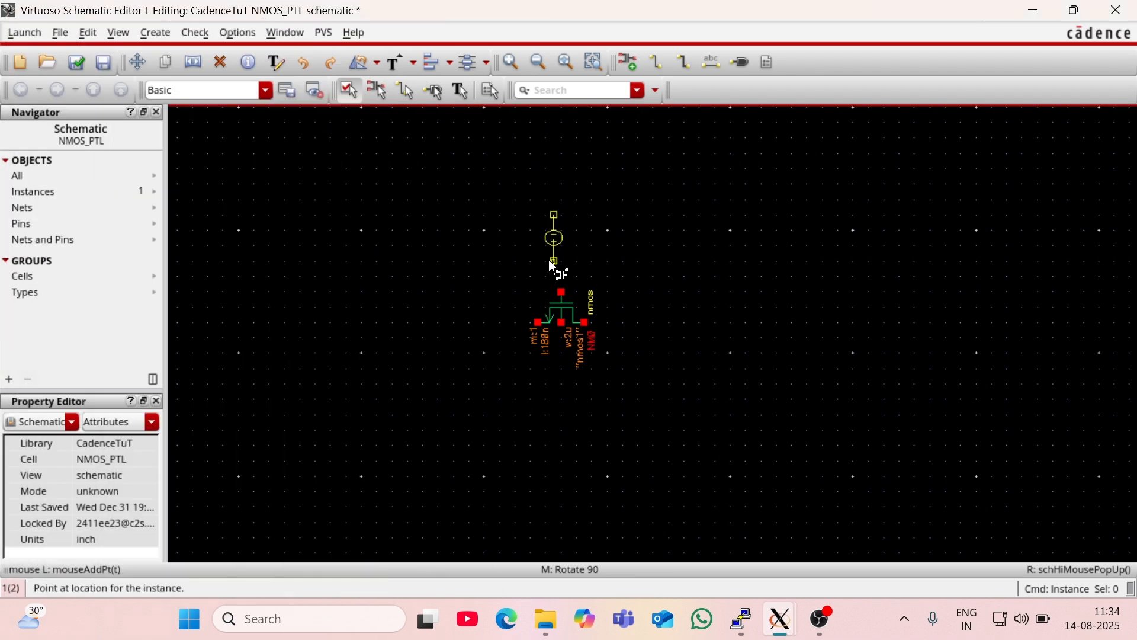
pyautogui.click(562, 292)
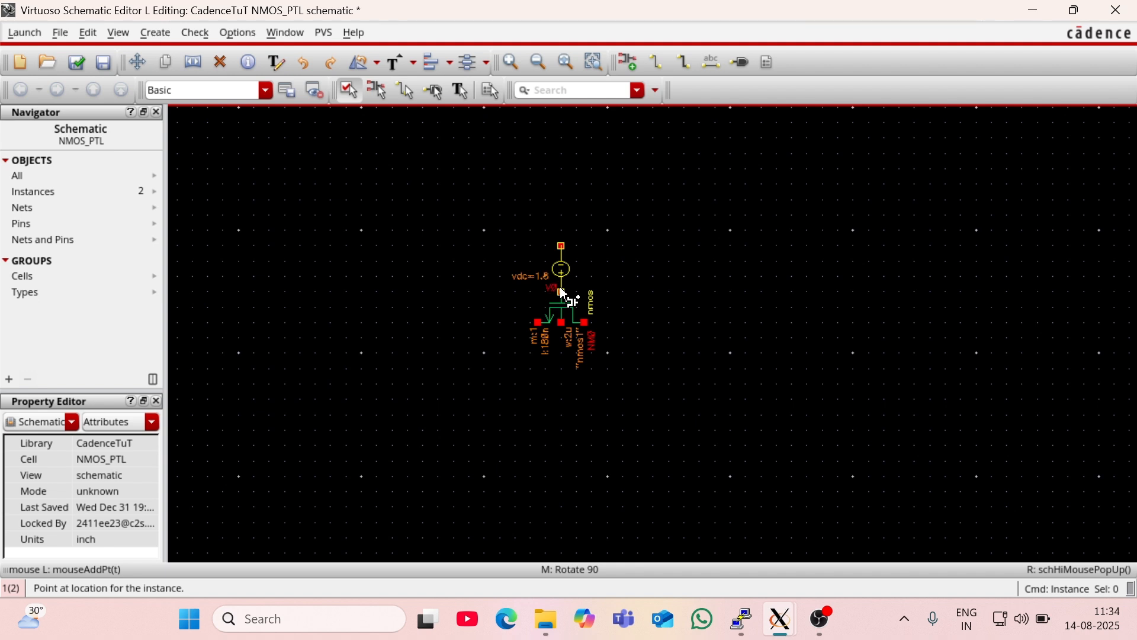
pyautogui.press('Escape')
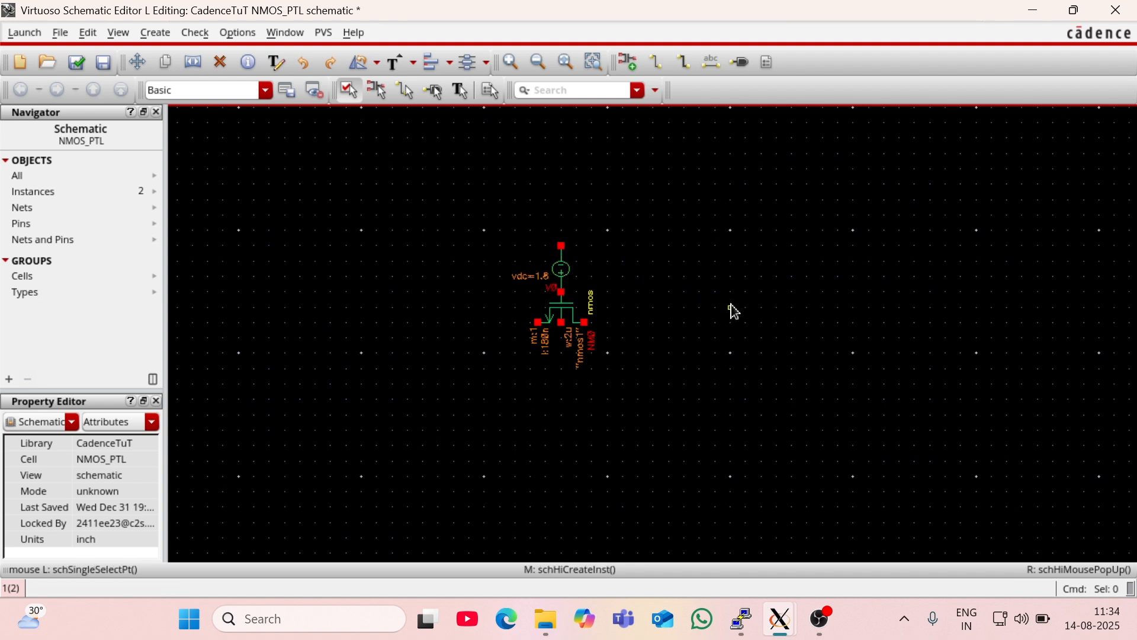
# Step: Add an analogLib gnd symbol, flipped upside down, on the free upper terminal of the DC source
pyautogui.press('i')
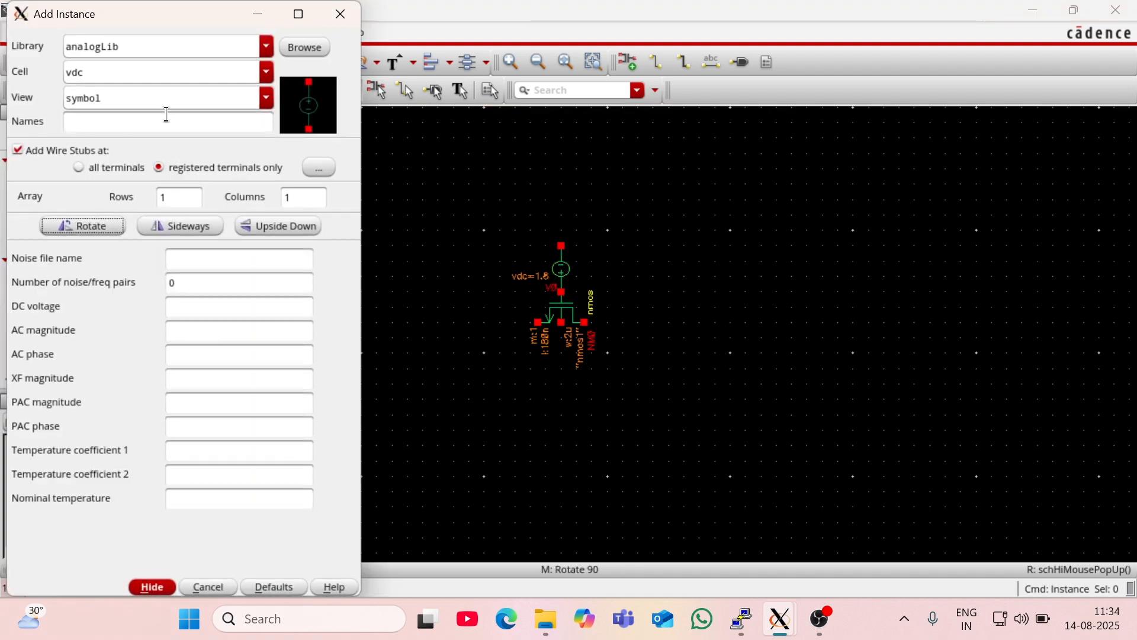
pyautogui.click(104, 69)
pyautogui.press('BackSpace')
pyautogui.press('BackSpace')
pyautogui.press('BackSpace')
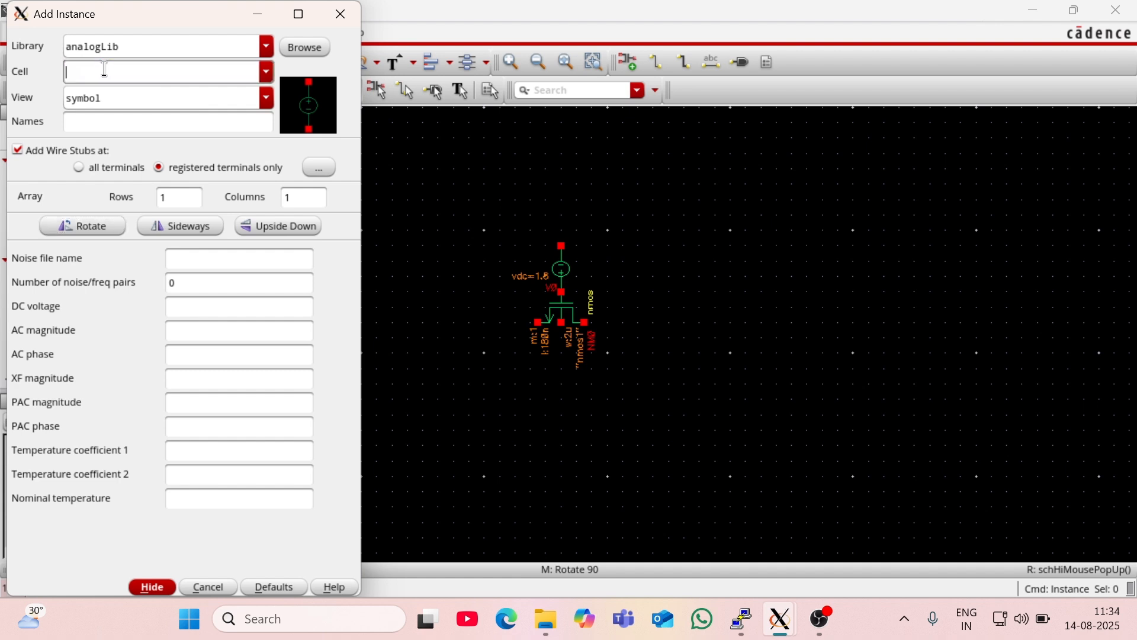
pyautogui.write('gnd')
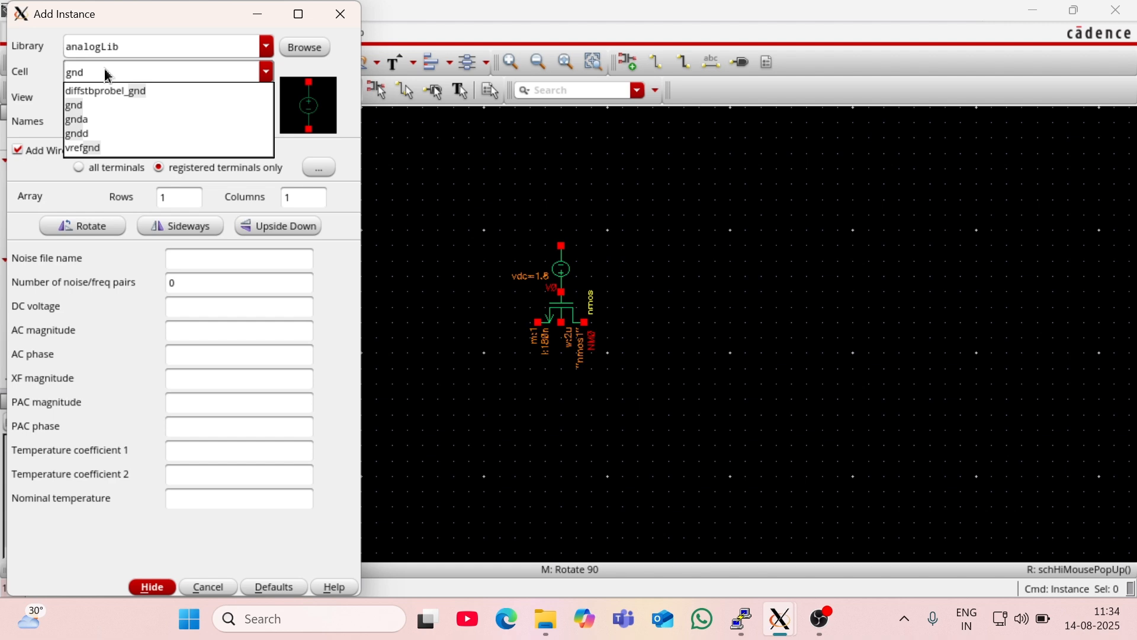
pyautogui.click(81, 103)
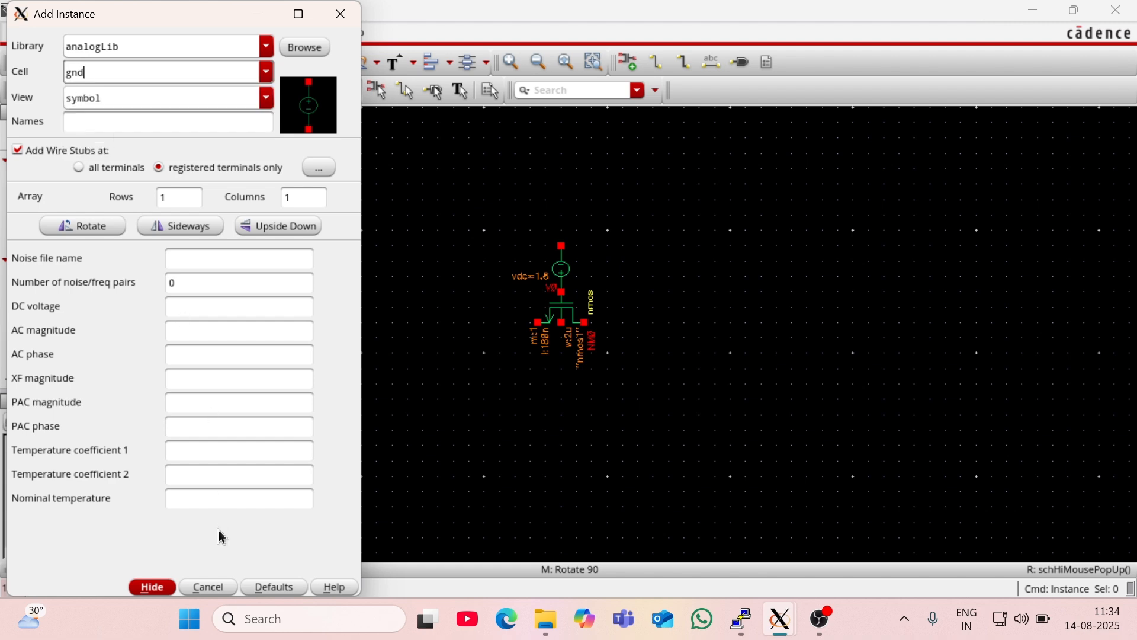
pyautogui.click(148, 588)
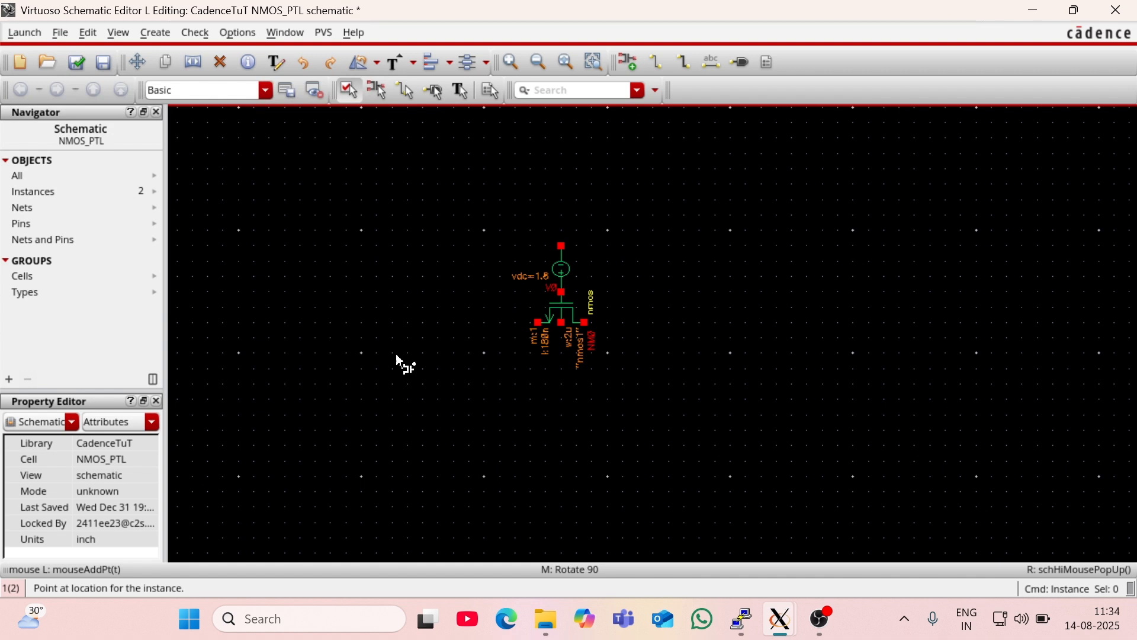
pyautogui.click(561, 244)
pyautogui.press('Escape')
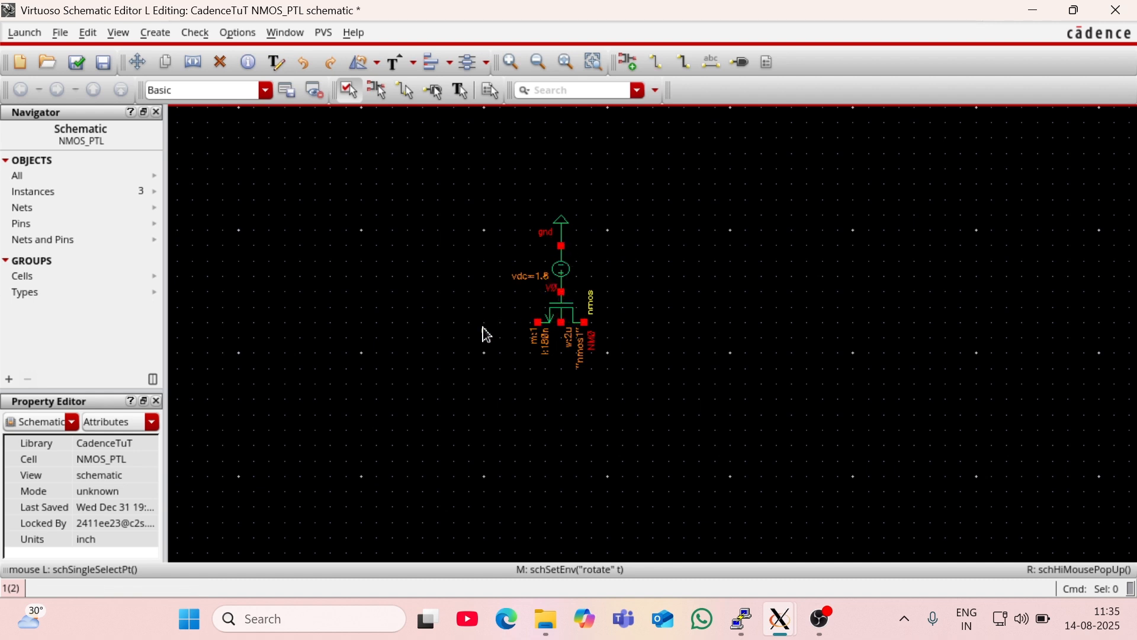
# Step: Start adding another analogLib instance and choose the vpulse cell for it
pyautogui.press('i')
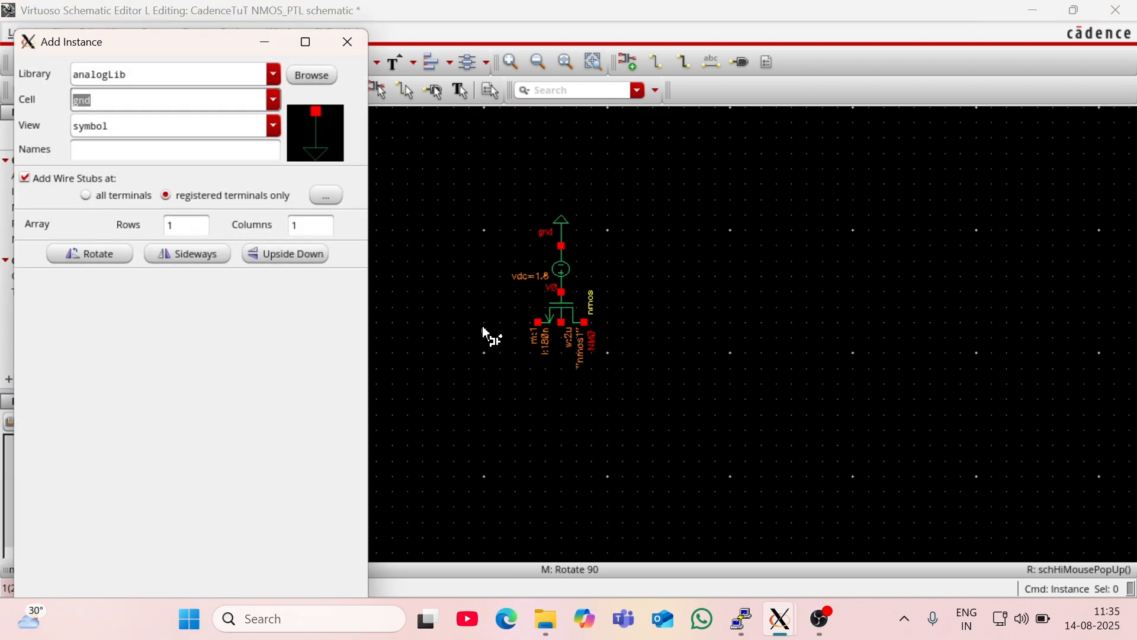
pyautogui.click(166, 99)
pyautogui.press('BackSpace')
pyautogui.press('BackSpace')
pyautogui.press('BackSpace')
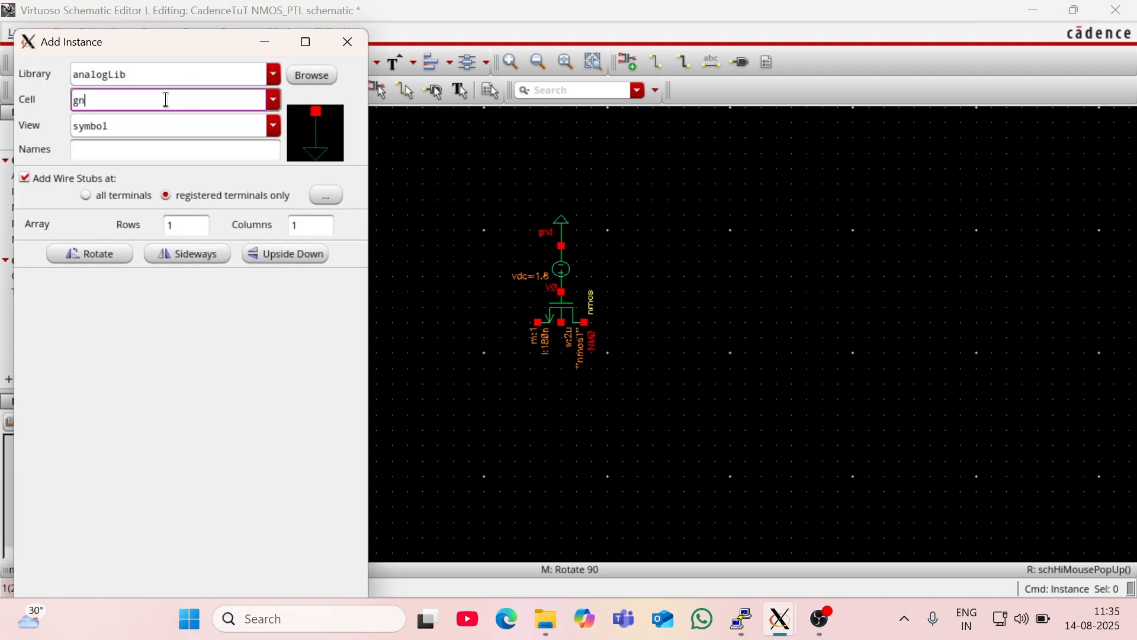
pyautogui.write('v')
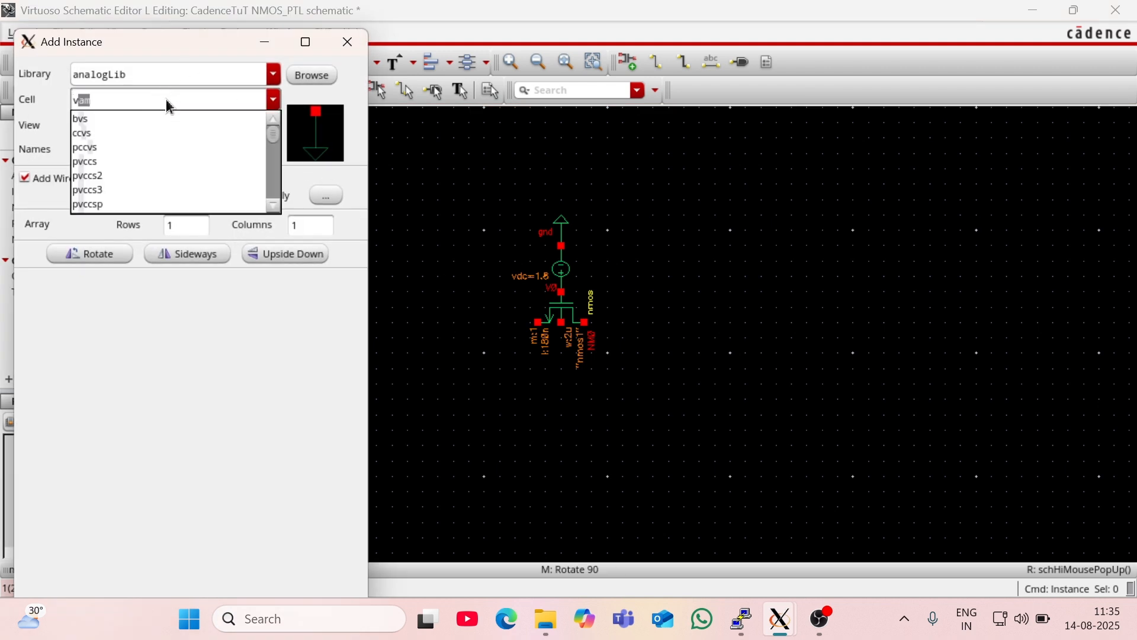
pyautogui.write('pulse')
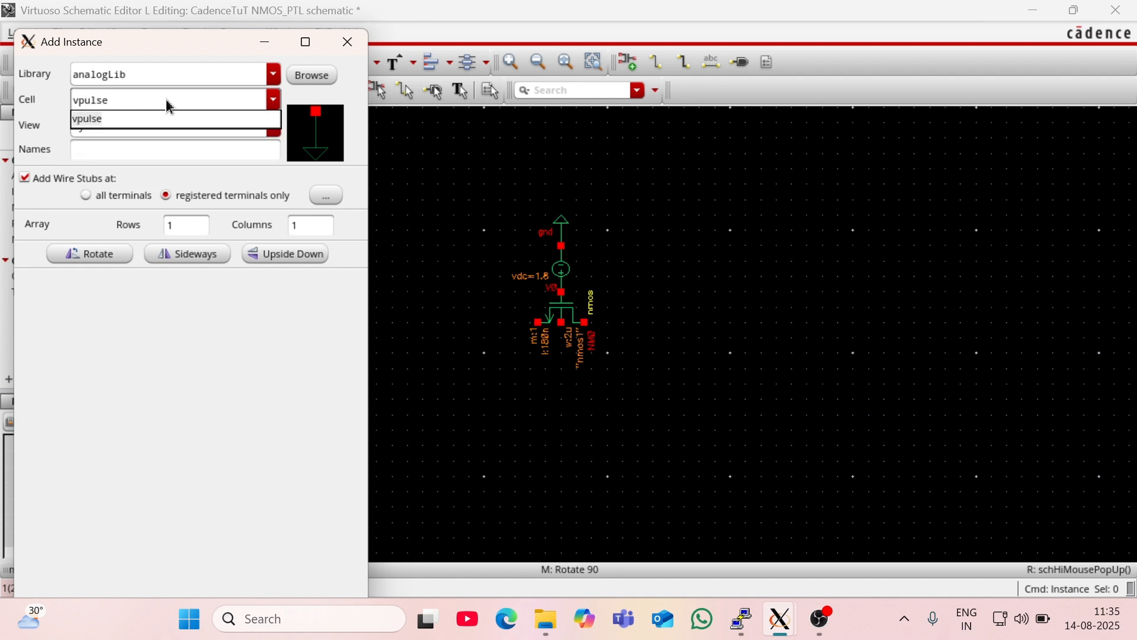
pyautogui.click(144, 121)
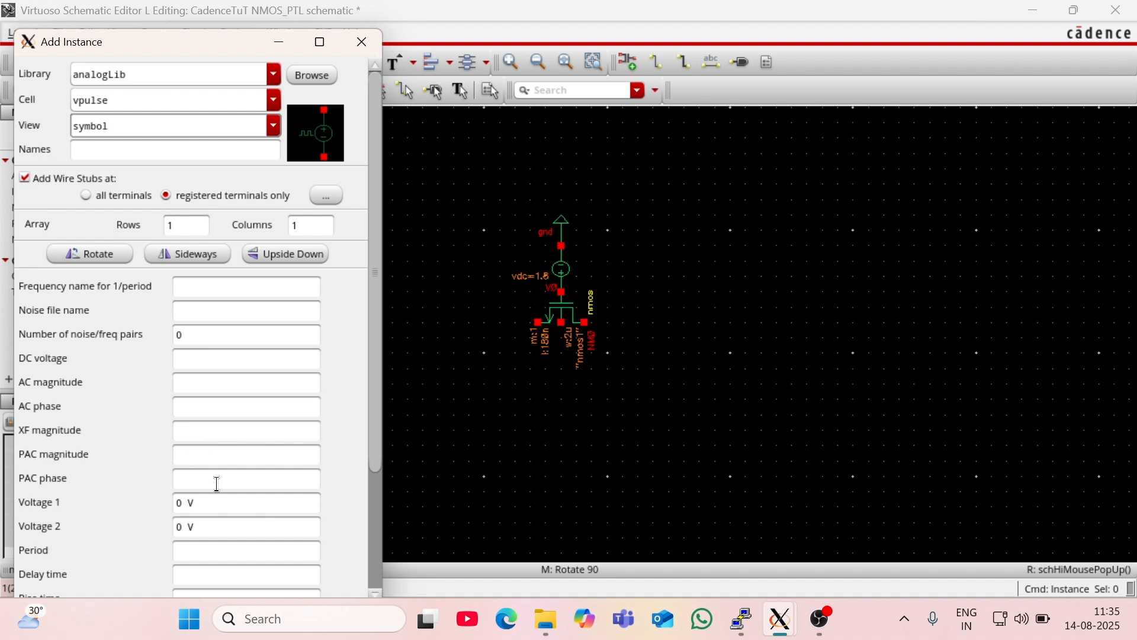
# Step: Set Voltage 1 of the pulse source to 1.8 V
pyautogui.click(183, 504)
pyautogui.press('BackSpace')
pyautogui.write('1')
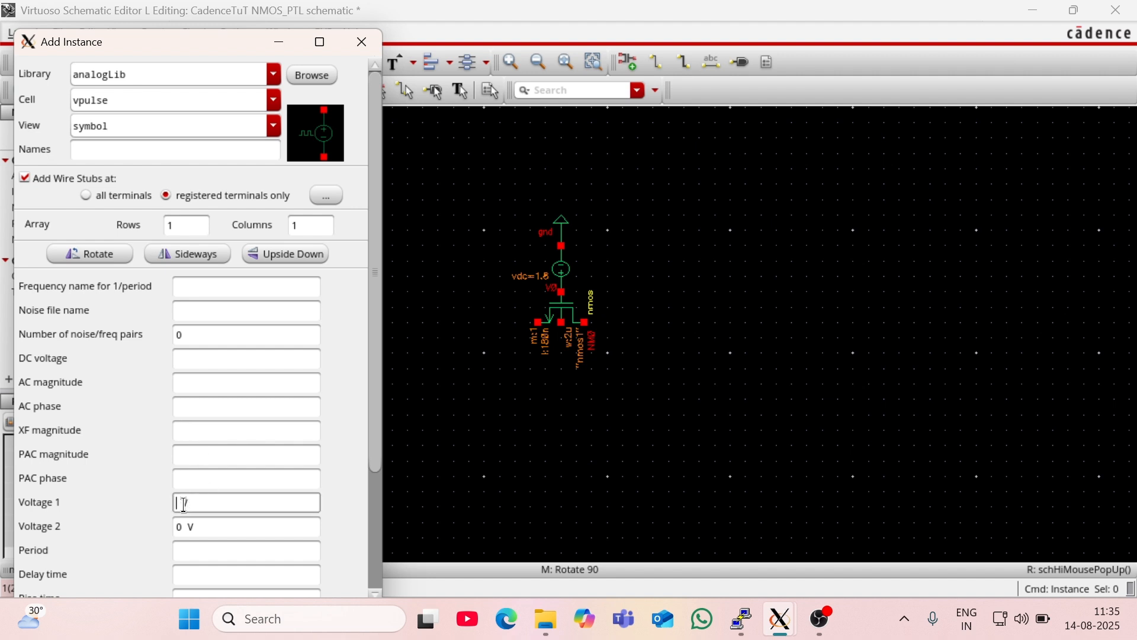
pyautogui.write('.')
pyautogui.write('8')
# Step: Set the pulse source's period to 10n s and its pulse width to 5n s
pyautogui.click(320, 47)
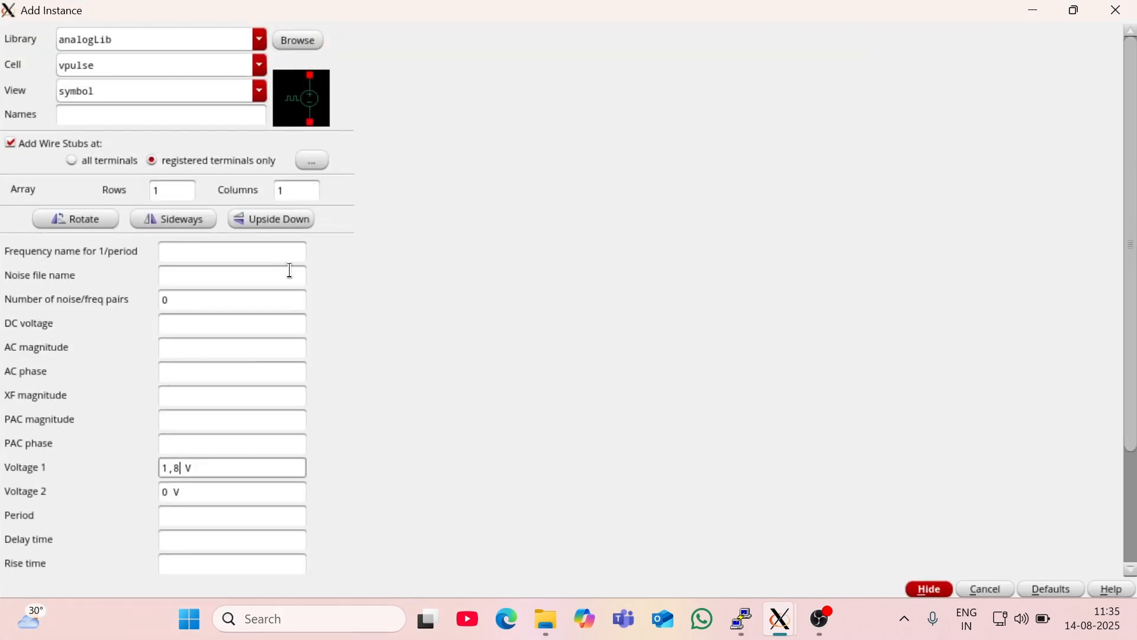
pyautogui.click(183, 515)
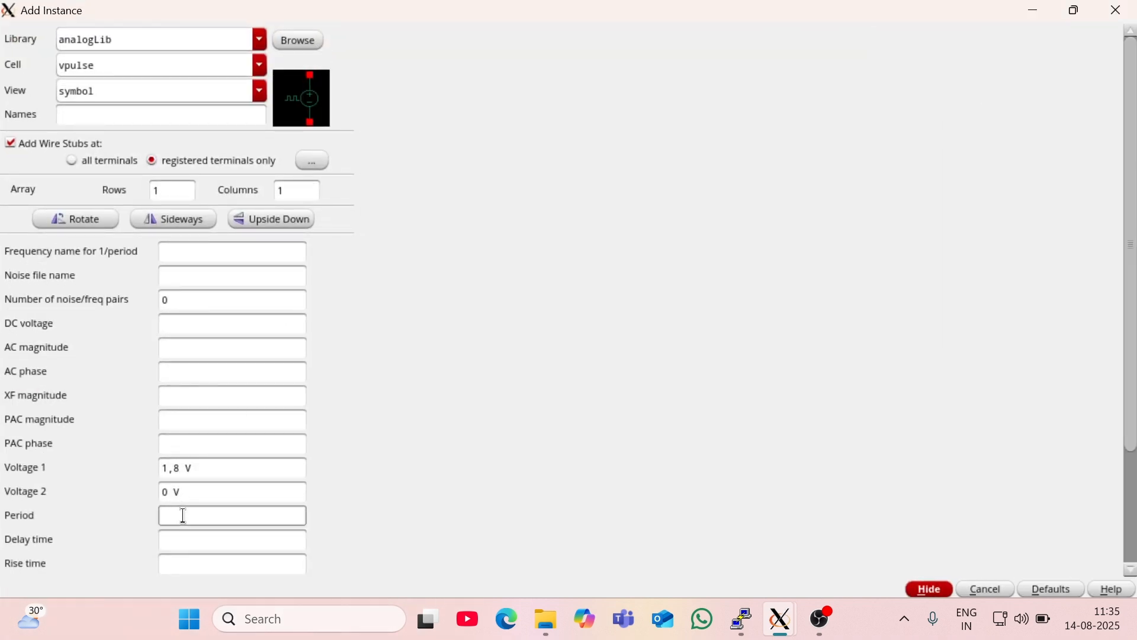
pyautogui.write('10n')
pyautogui.click(184, 542)
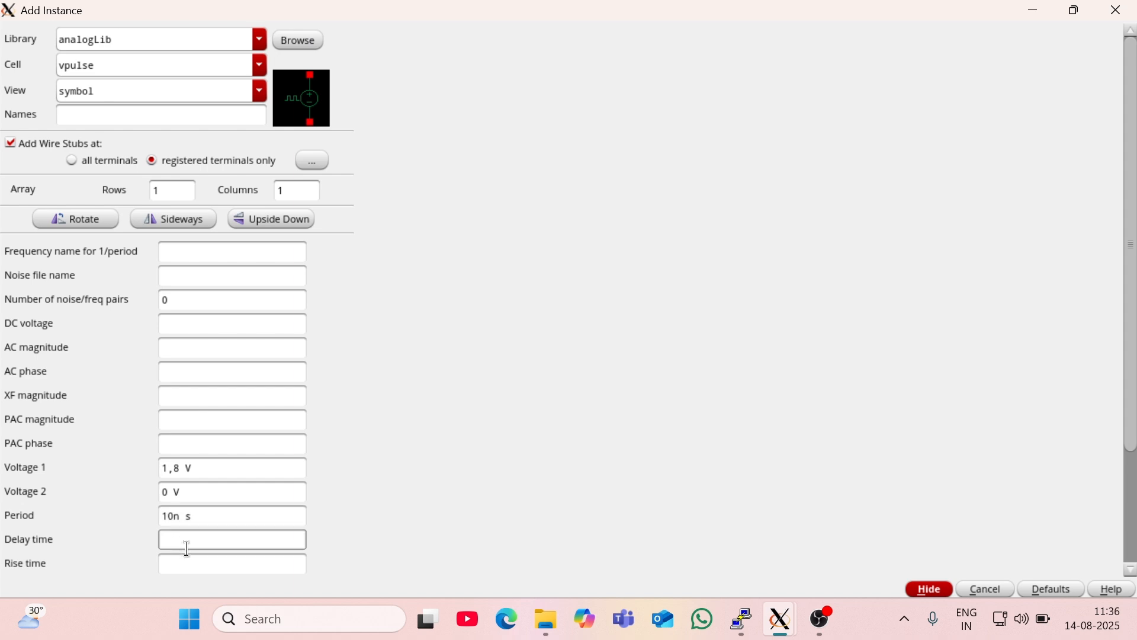
pyautogui.scroll(-3, 188, 551)
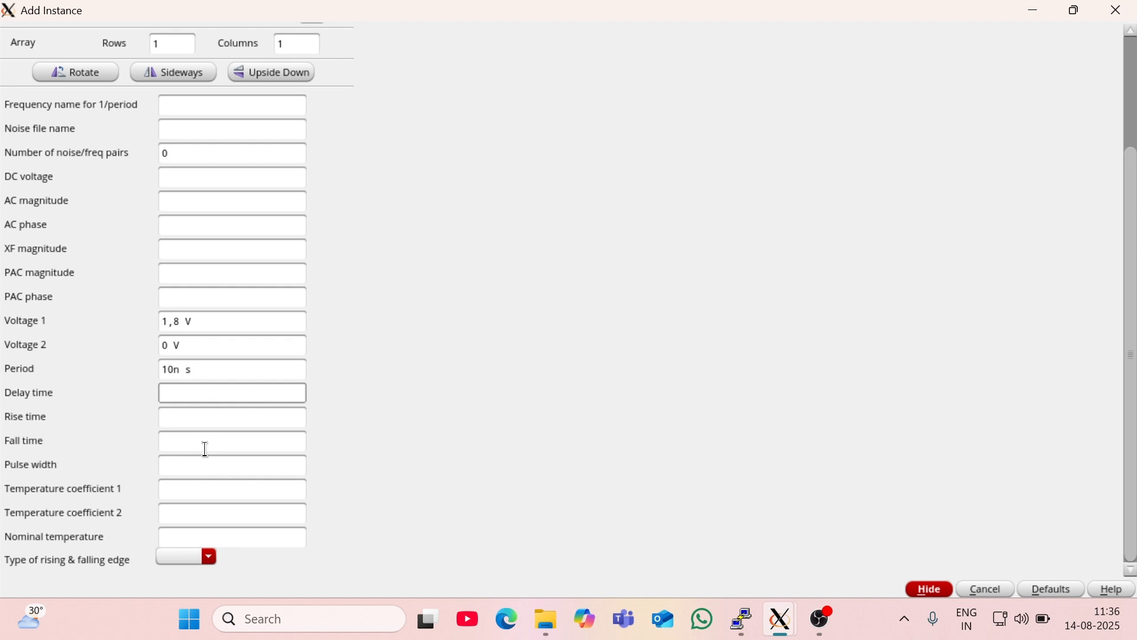
pyautogui.click(202, 468)
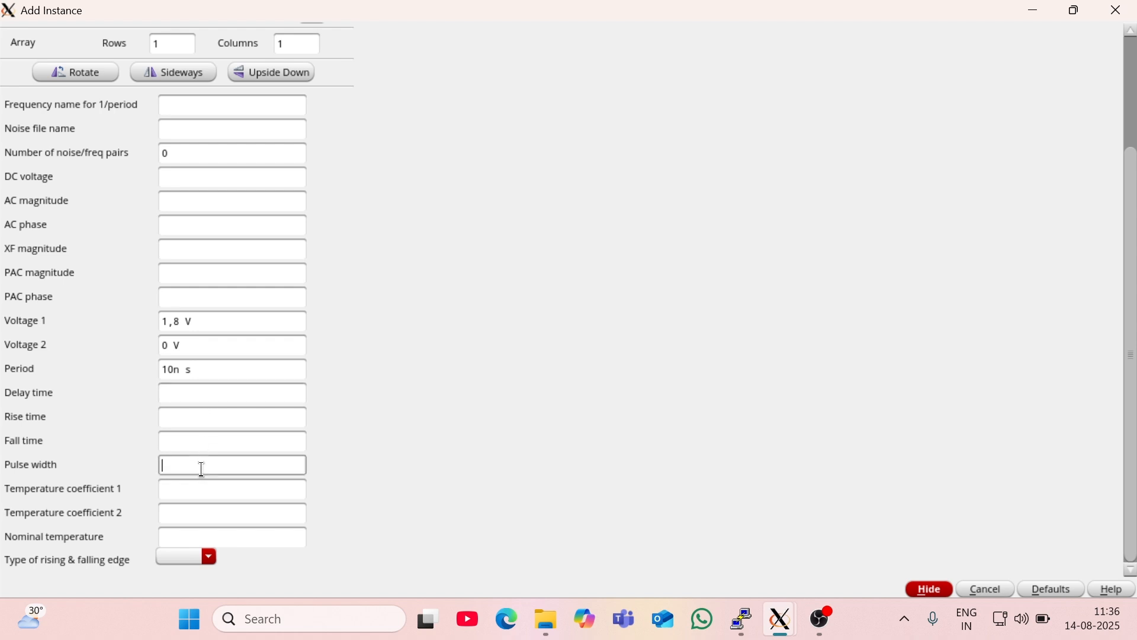
pyautogui.write('5n')
pyautogui.click(204, 492)
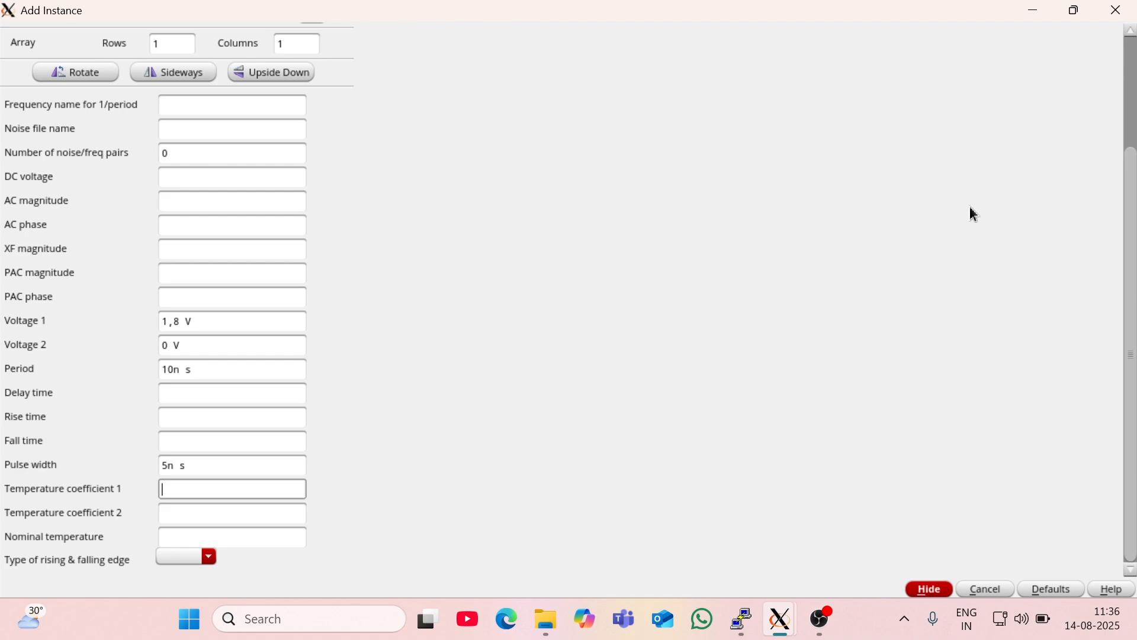
# Step: Place the pulse source below and to the left of the NMOS transistor
pyautogui.click(930, 592)
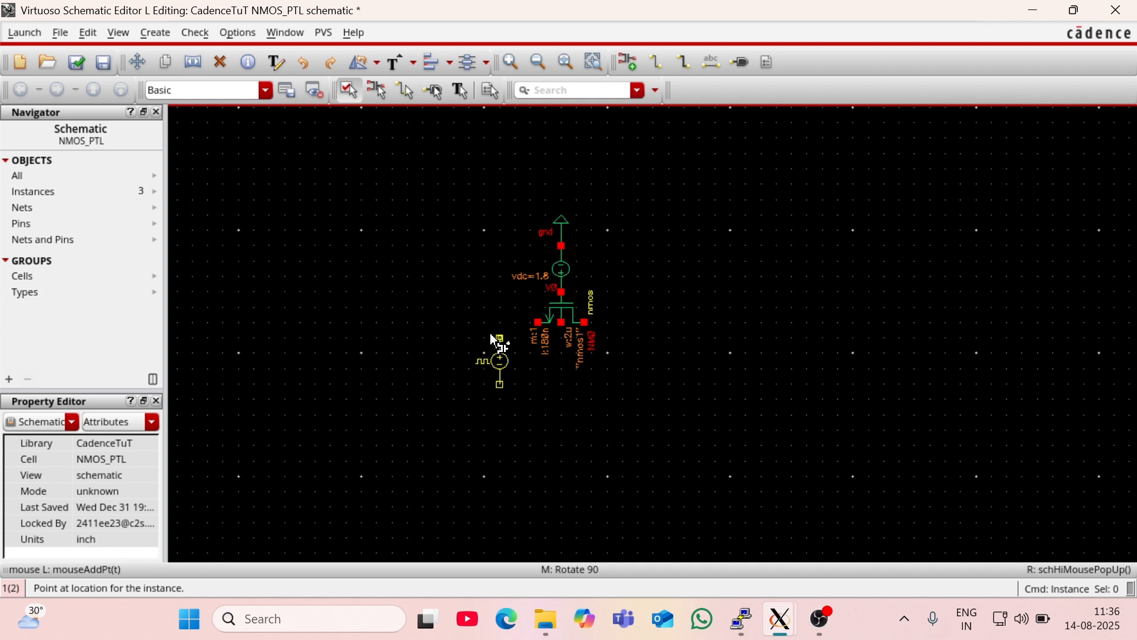
pyautogui.click(484, 344)
pyautogui.press('Escape')
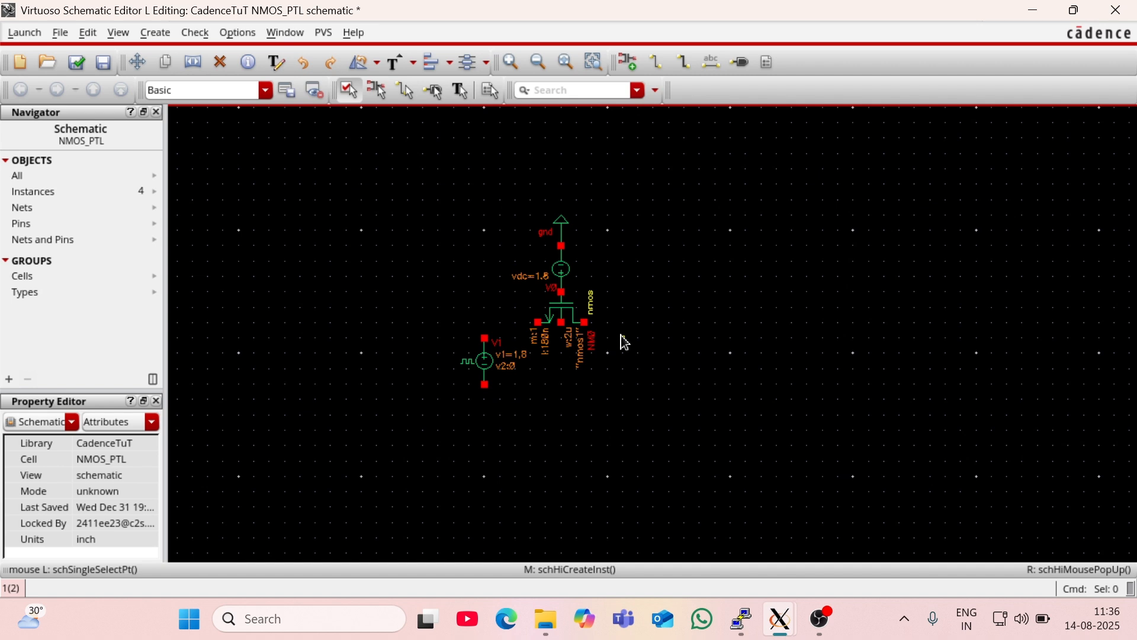
# Step: Start adding another instance and change its cell from vpulse to gnd
pyautogui.press('i')
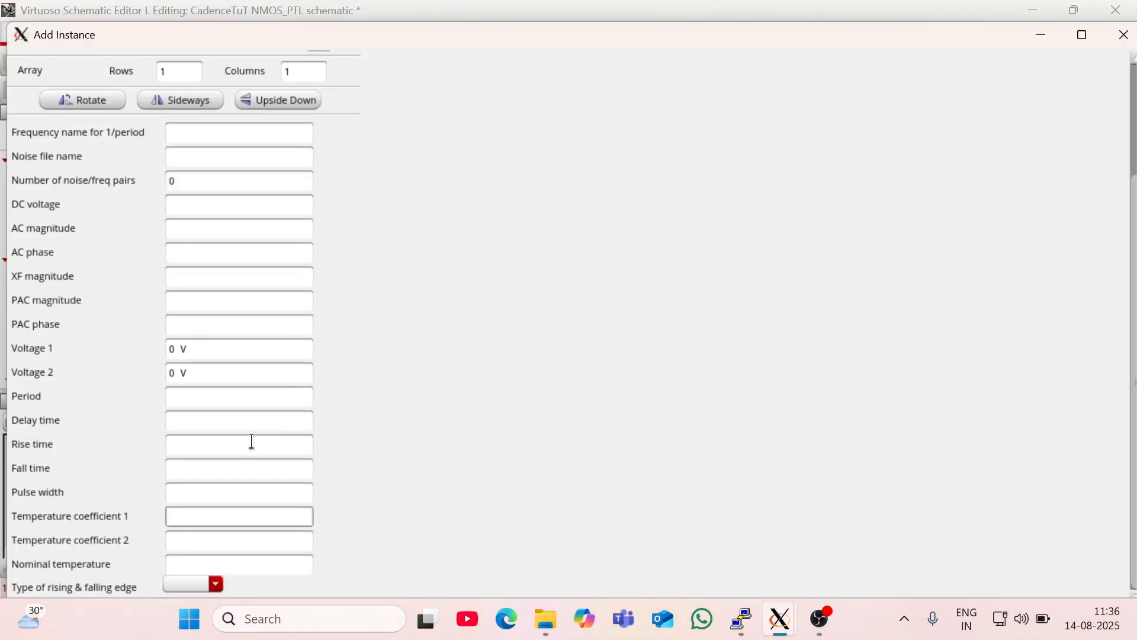
pyautogui.scroll(5, 249, 316)
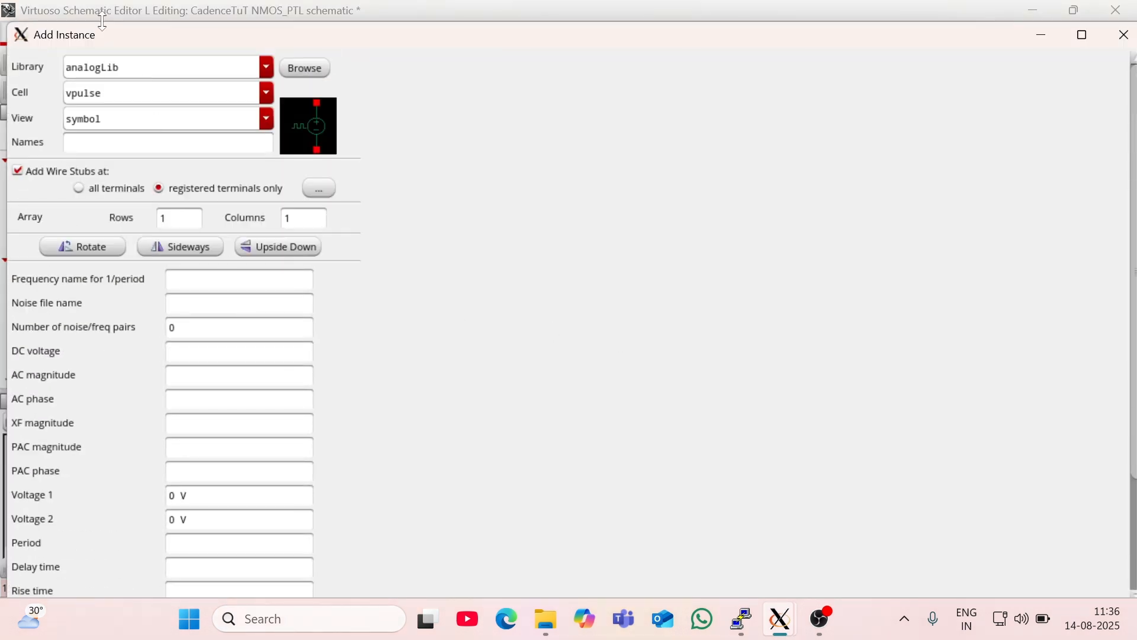
pyautogui.click(109, 99)
pyautogui.press('BackSpace')
pyautogui.press('BackSpace')
pyautogui.press('BackSpace')
pyautogui.press('BackSpace')
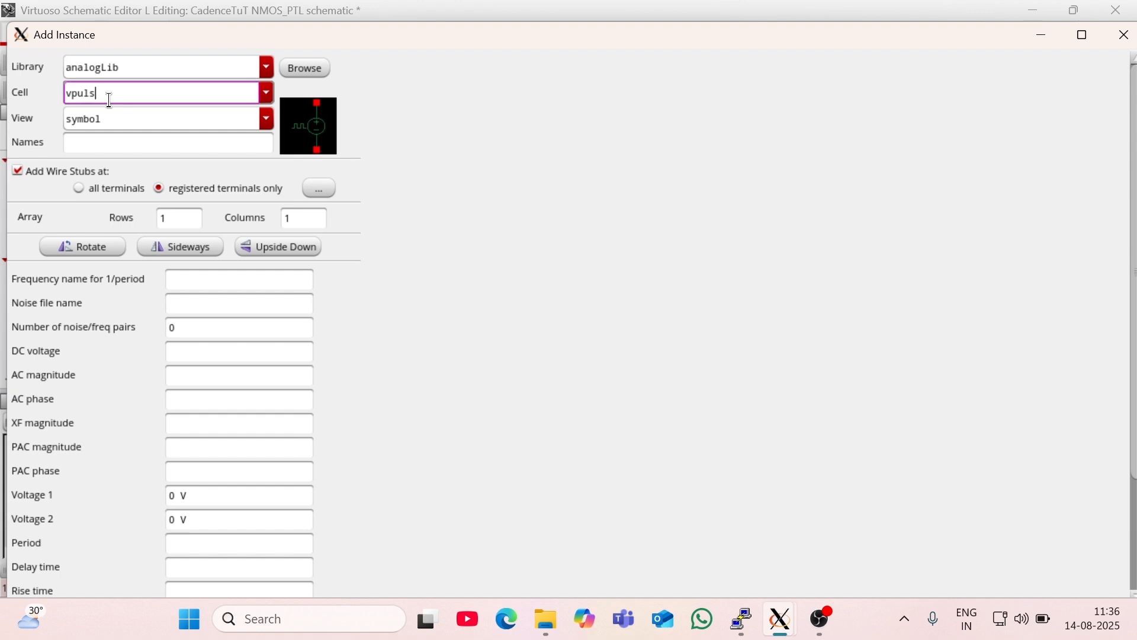
pyautogui.press('BackSpace')
pyautogui.press('BackSpace')
pyautogui.write('gn')
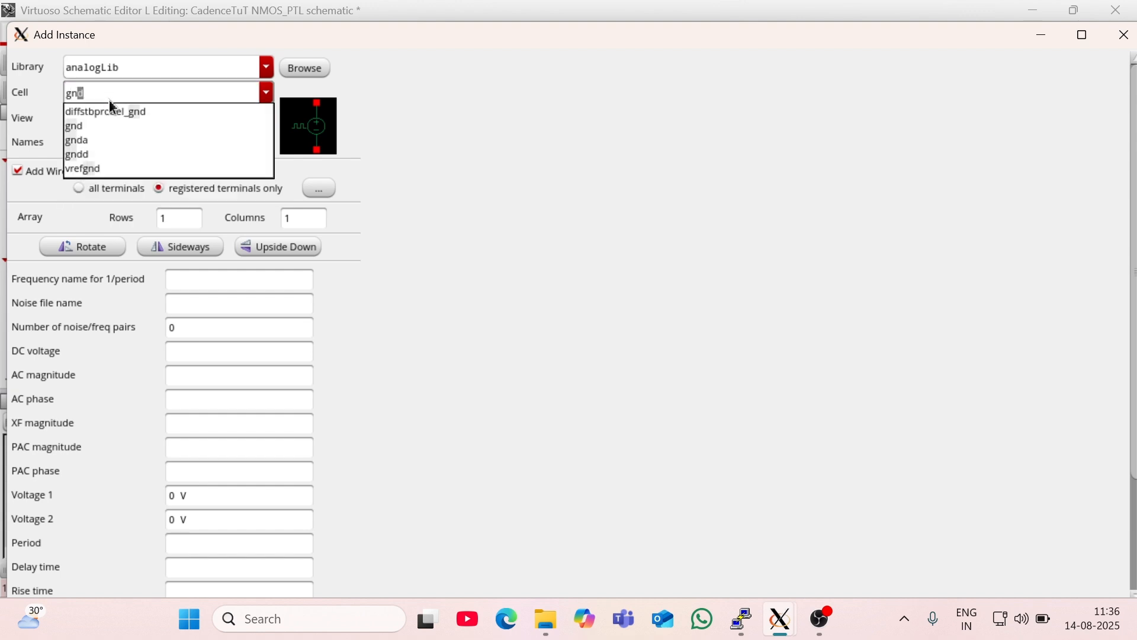
pyautogui.write('d')
pyautogui.click(70, 127)
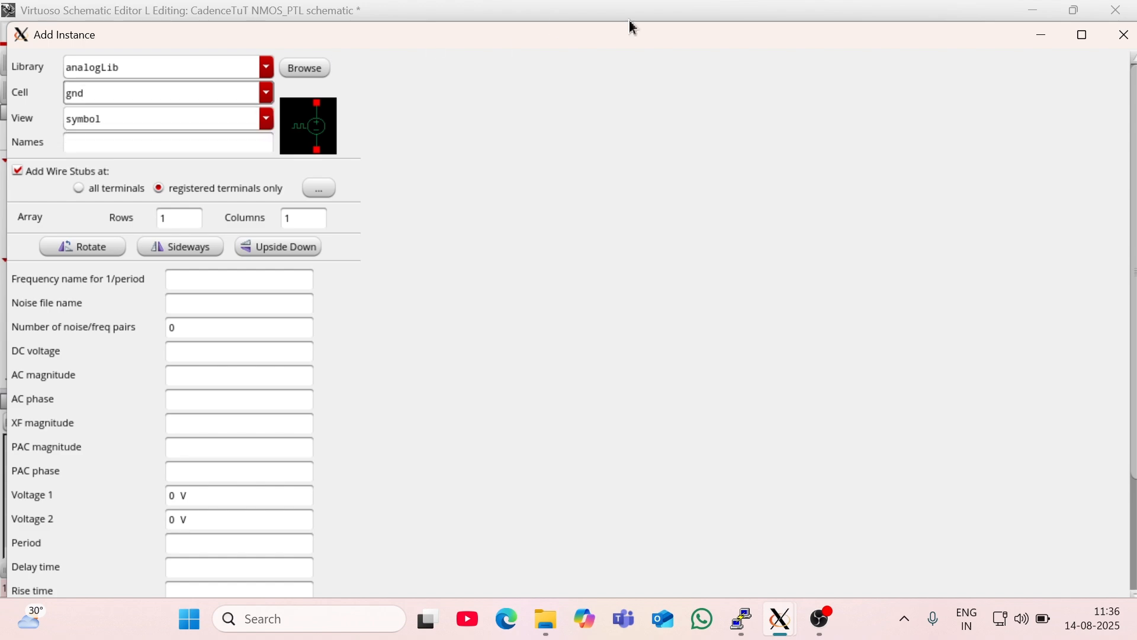
# Step: Place the gnd symbol on the lower terminal of the pulse source
pyautogui.click(1041, 34)
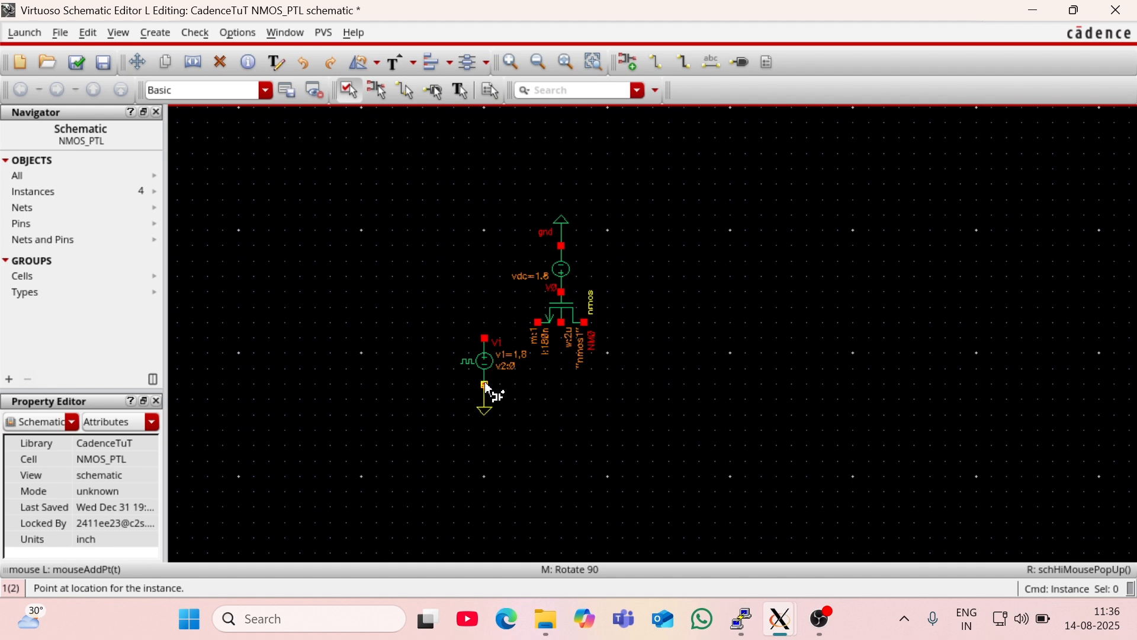
pyautogui.click(485, 385)
pyautogui.press('Escape')
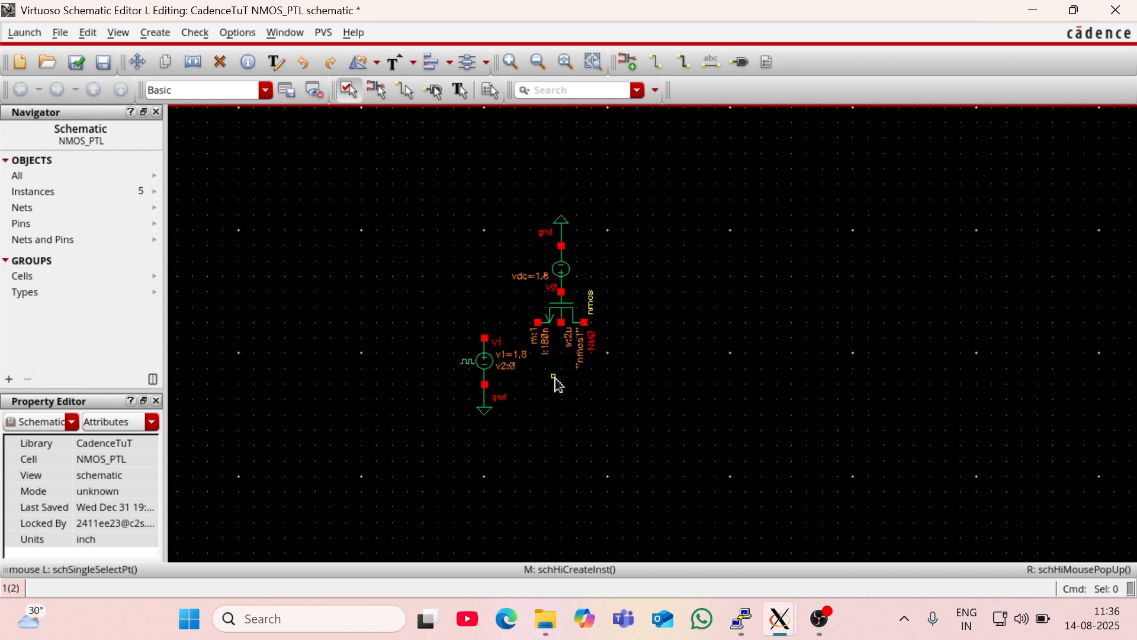
# Step: Wire the pulse source's upper terminal to the left terminal of the NMOS transistor
pyautogui.press('w')
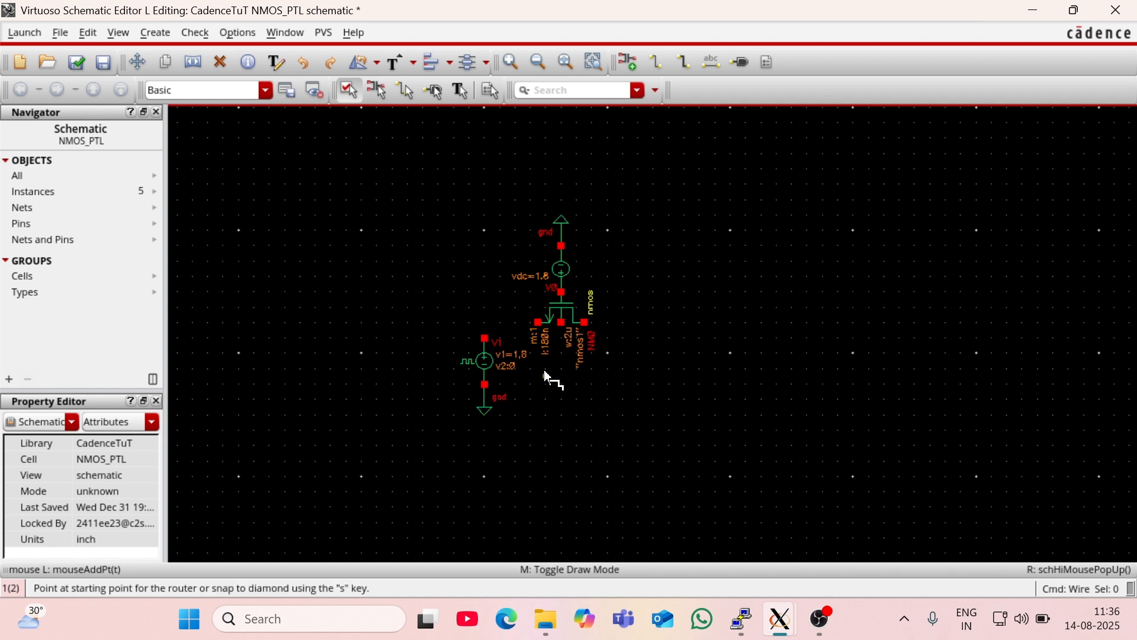
pyautogui.click(485, 338)
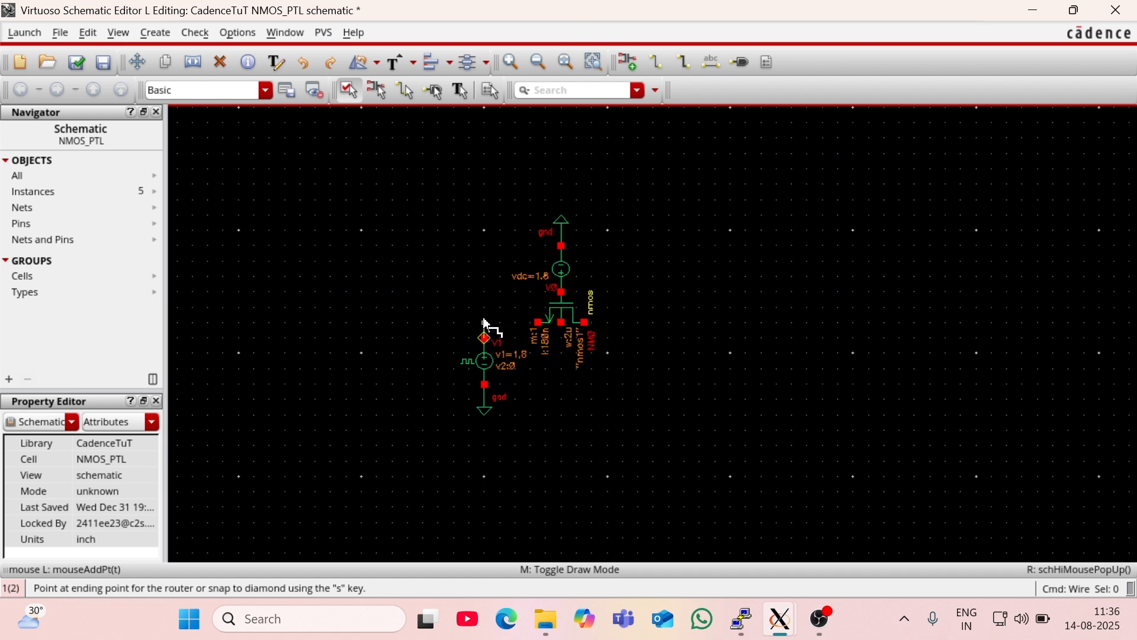
pyautogui.click(537, 323)
pyautogui.press('Escape')
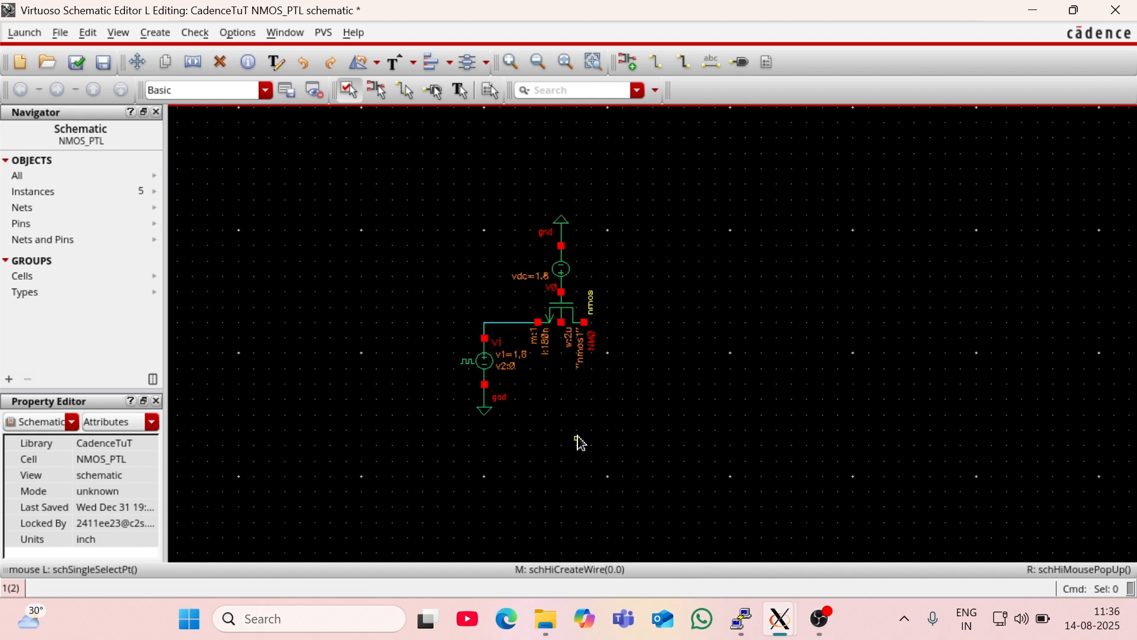
# Step: Move the pulse source's gnd symbol slightly down and wire the NMOS body terminal to the ground net above it
pyautogui.moveTo(486, 414); pyautogui.dragTo(486, 438)
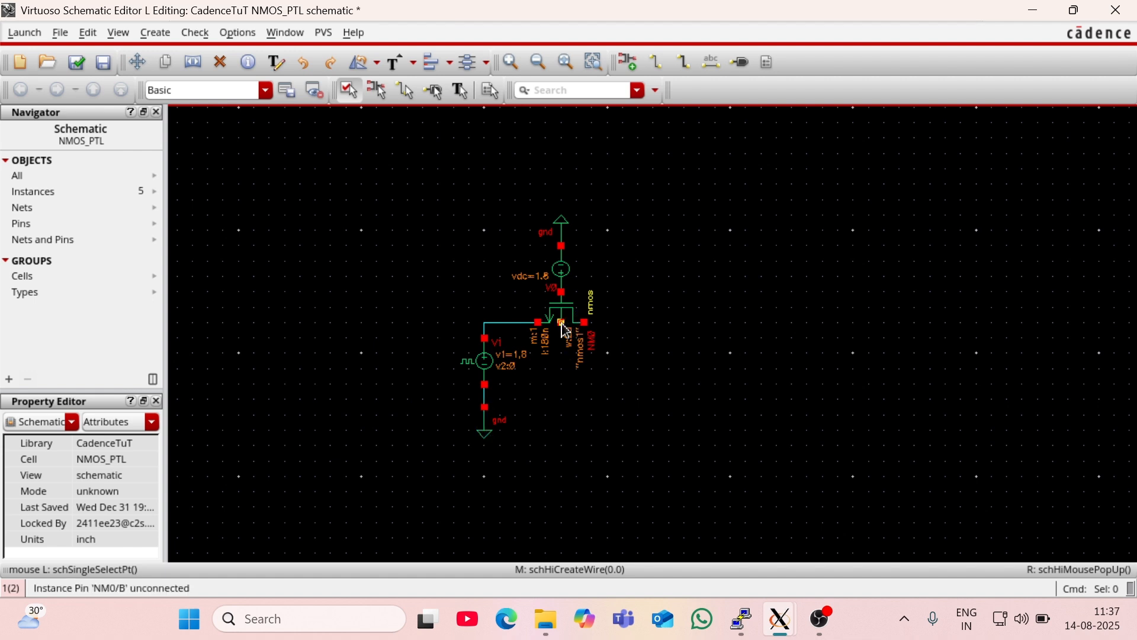
pyautogui.press('w')
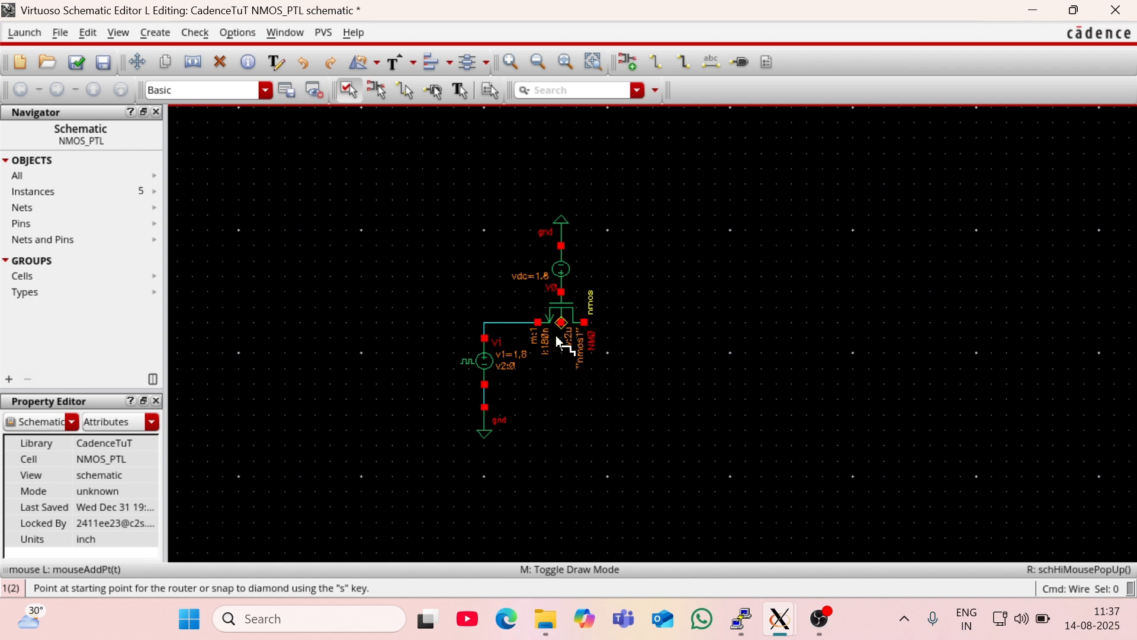
pyautogui.click(561, 324)
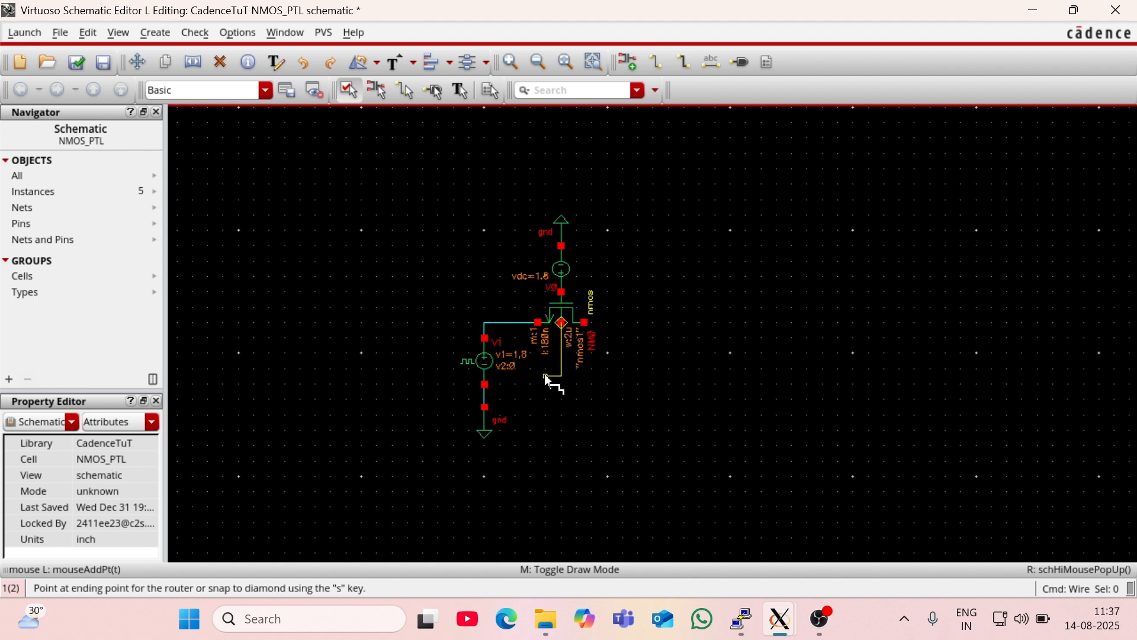
pyautogui.click(485, 392)
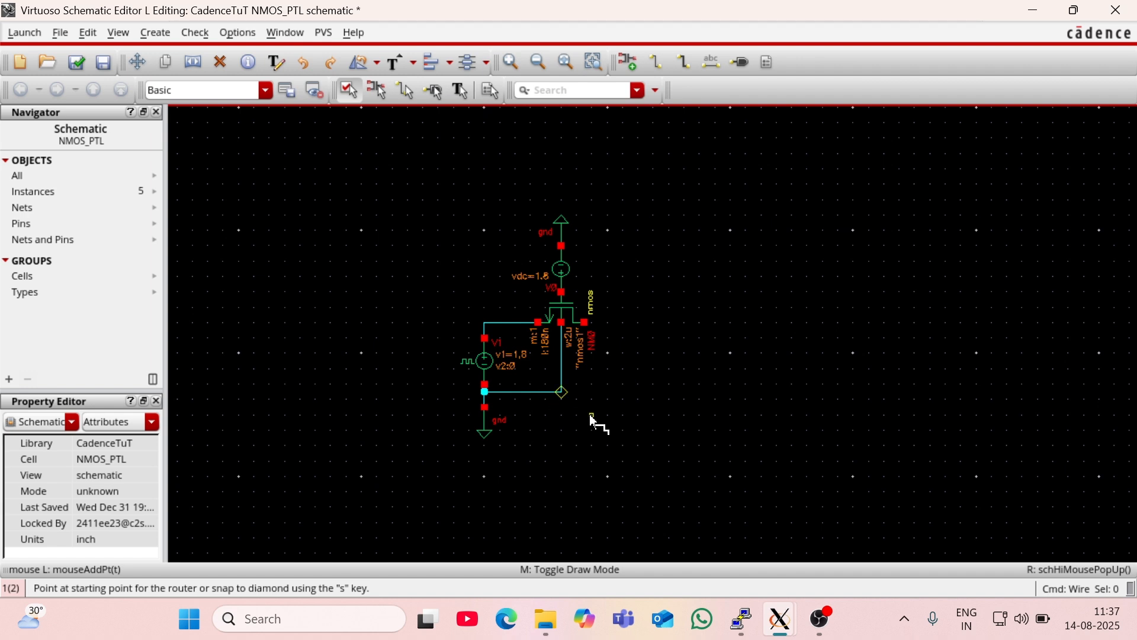
pyautogui.press('Escape')
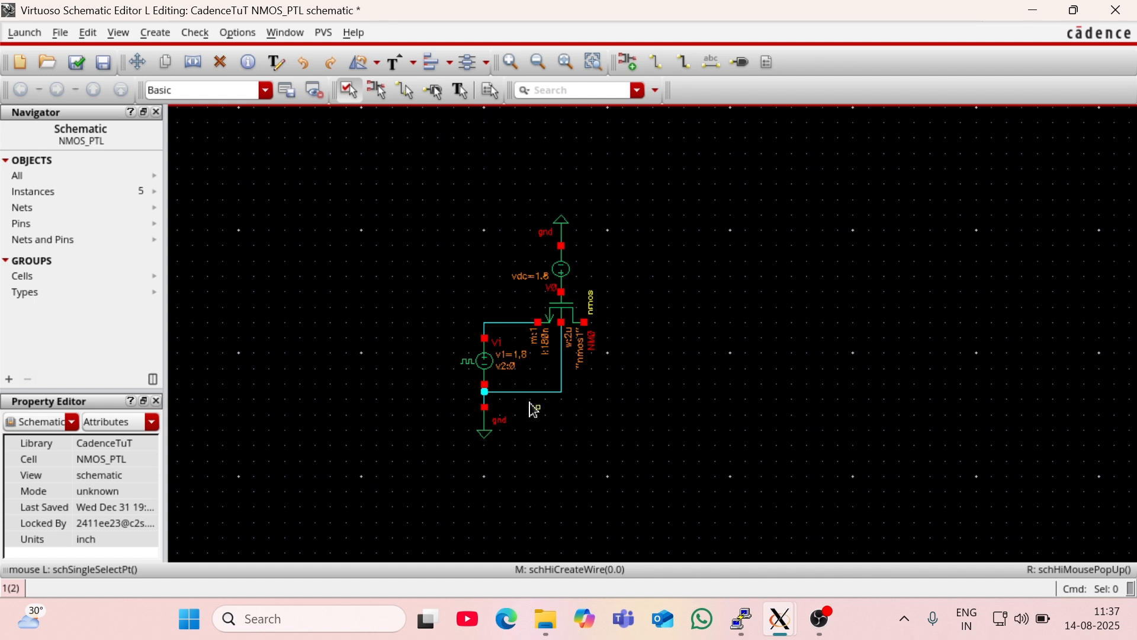
# Step: Create an input pin named A and place it left of the pulse source, level with the transistor's left terminal
pyautogui.press('p')
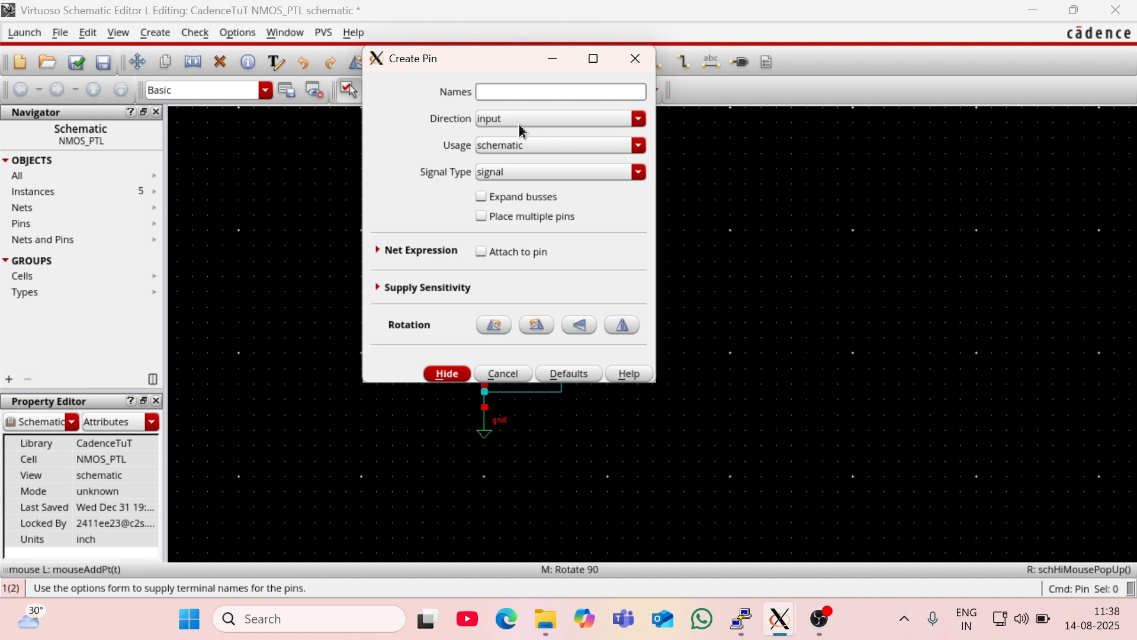
pyautogui.write('i')
pyautogui.press('BackSpace')
pyautogui.write('A')
pyautogui.click(447, 374)
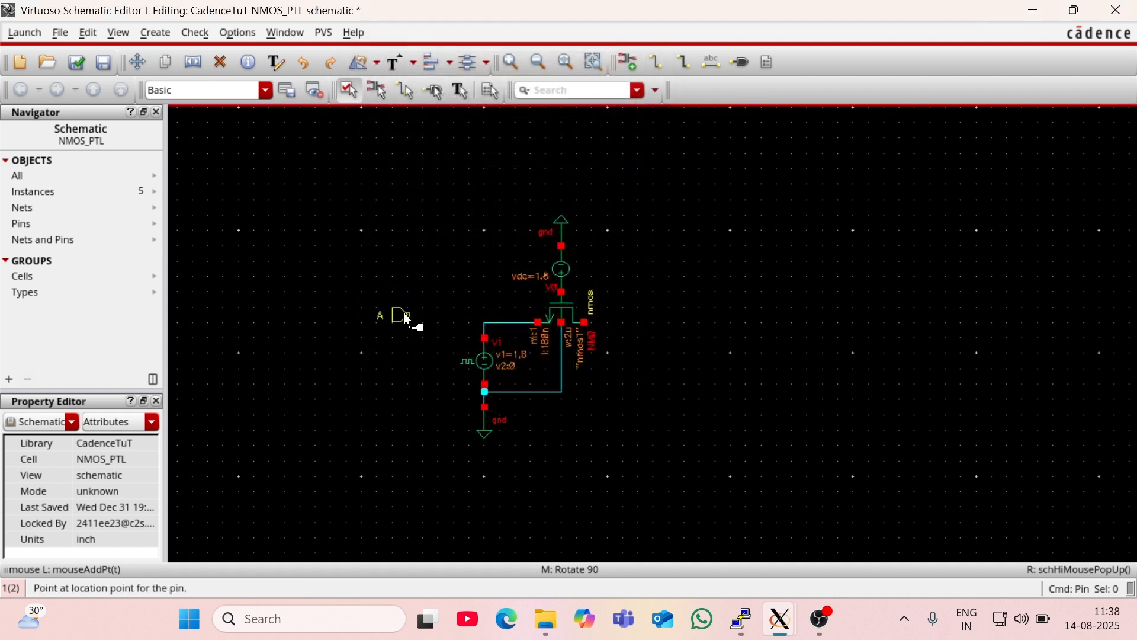
pyautogui.click(422, 326)
pyautogui.press('Escape')
# Step: Wire pin A to the corner of the net joining the pulse source and the NMOS transistor
pyautogui.press('w')
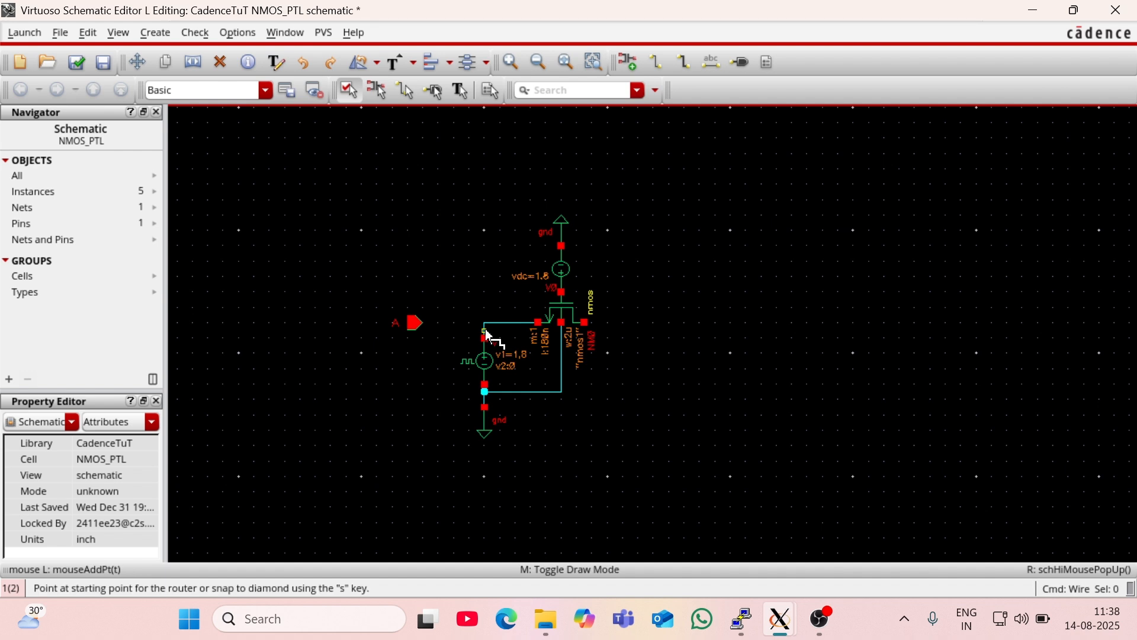
pyautogui.click(417, 327)
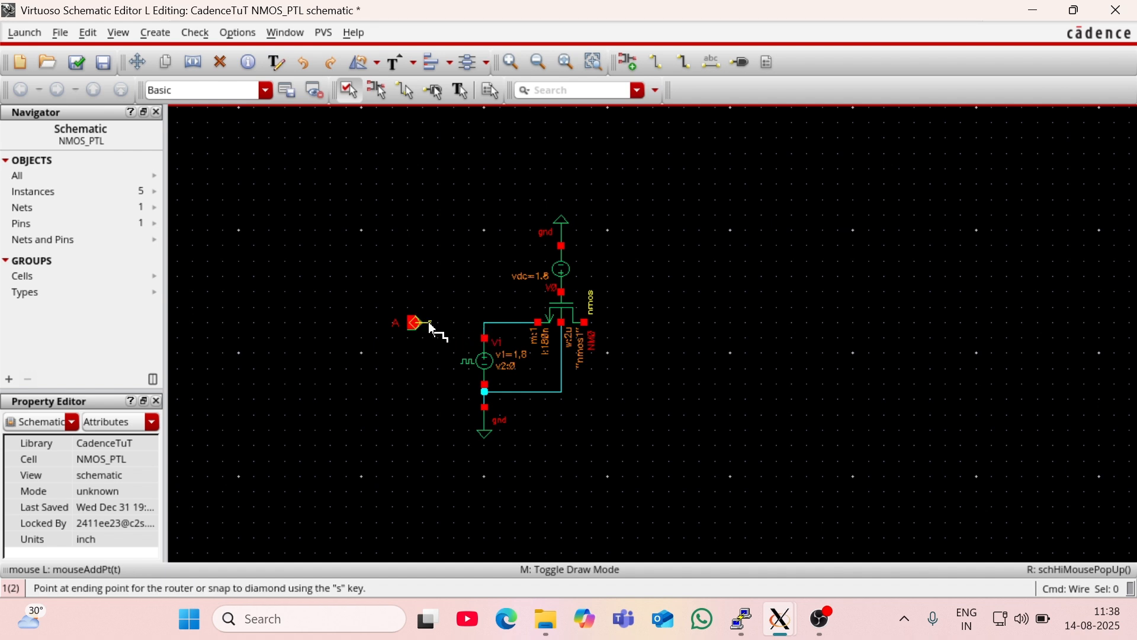
pyautogui.click(486, 323)
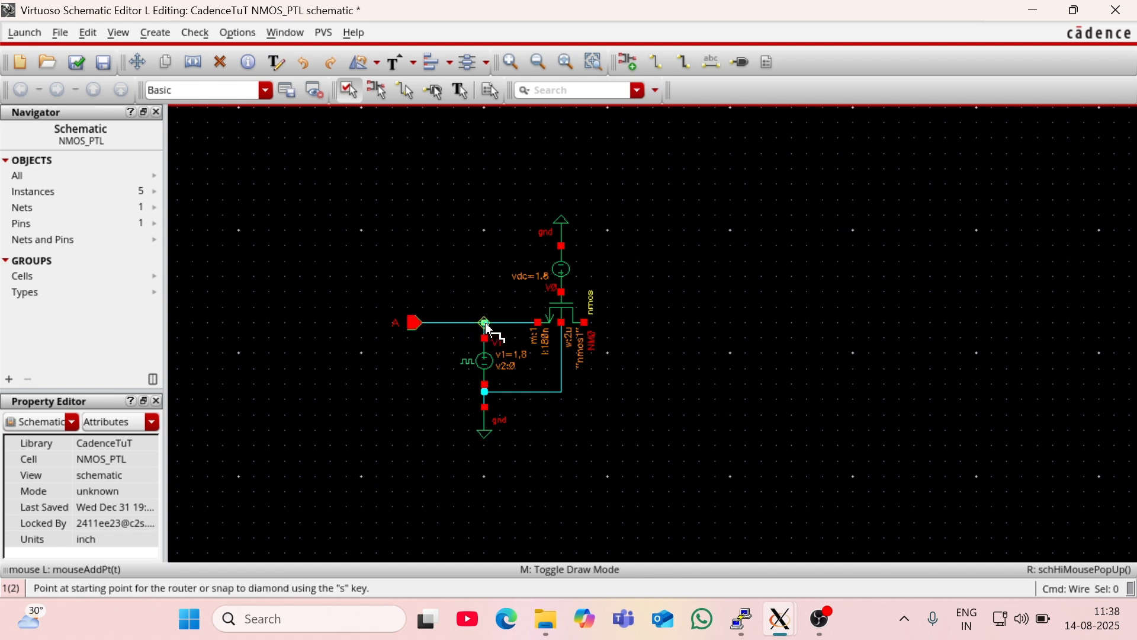
pyautogui.press('Escape')
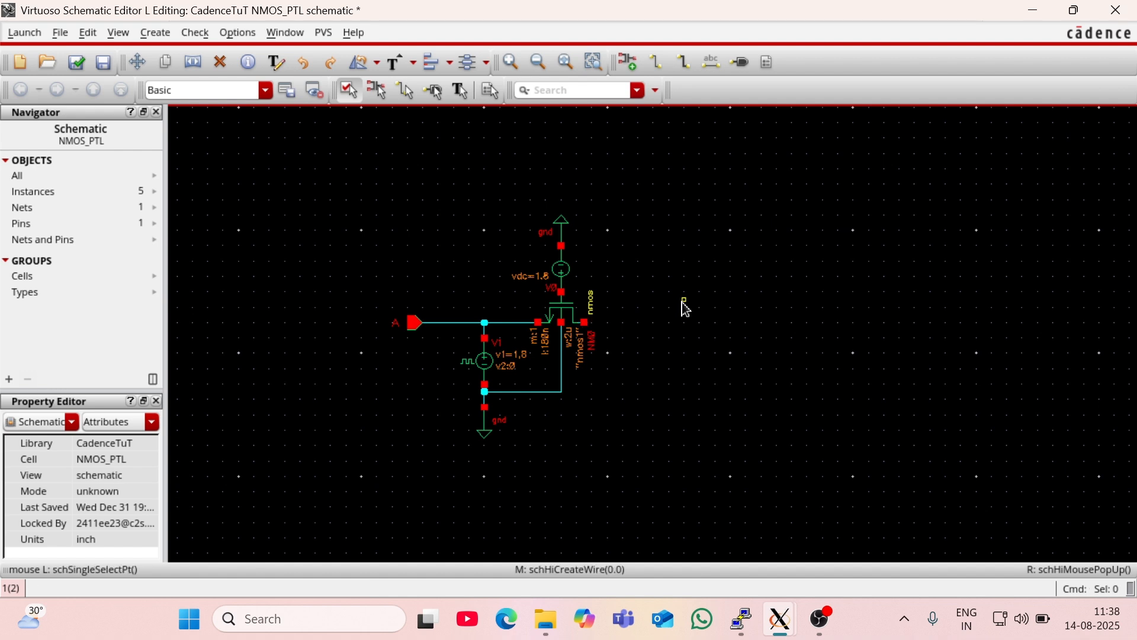
# Step: Create an output pin named Y and place it to the right of the NMOS transistor, level with its right terminal
pyautogui.press('p')
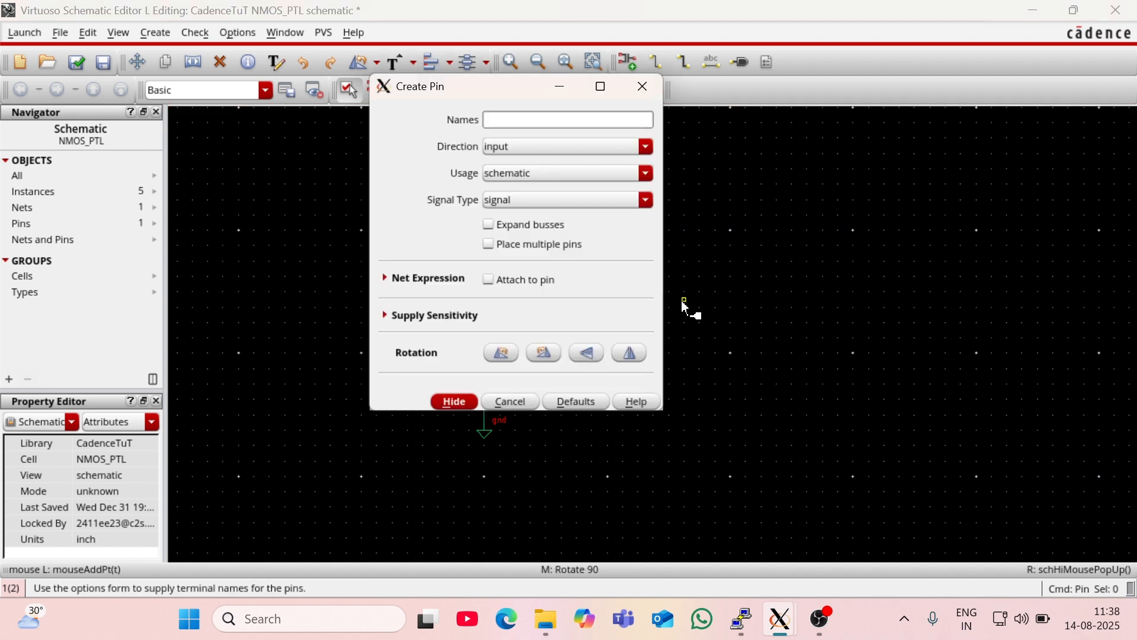
pyautogui.click(511, 149)
pyautogui.click(510, 177)
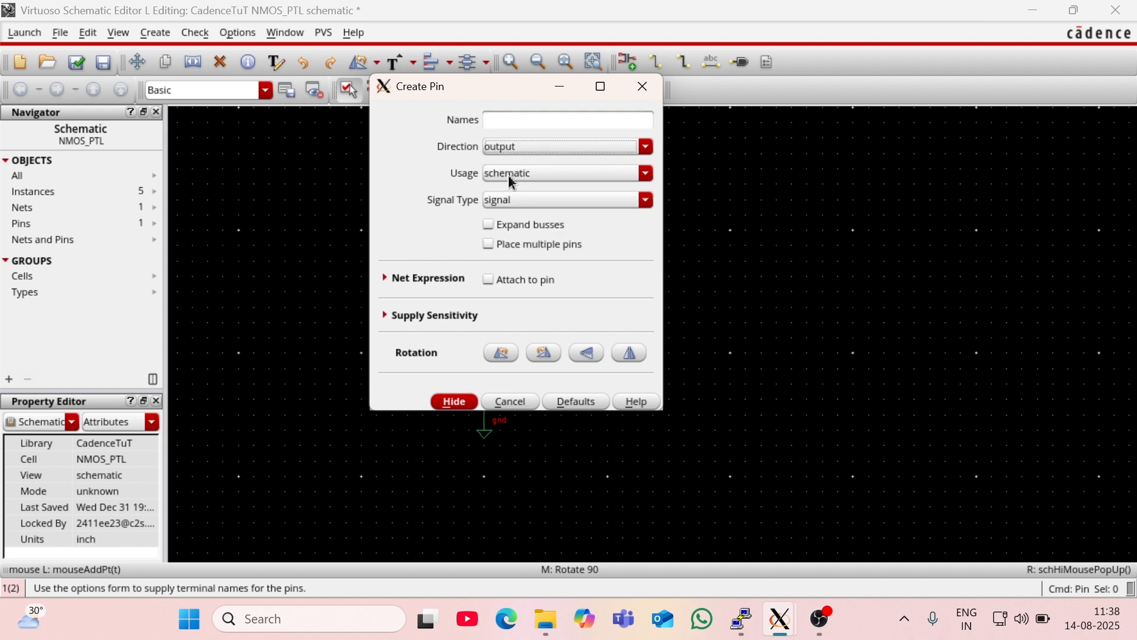
pyautogui.click(512, 176)
pyautogui.click(524, 119)
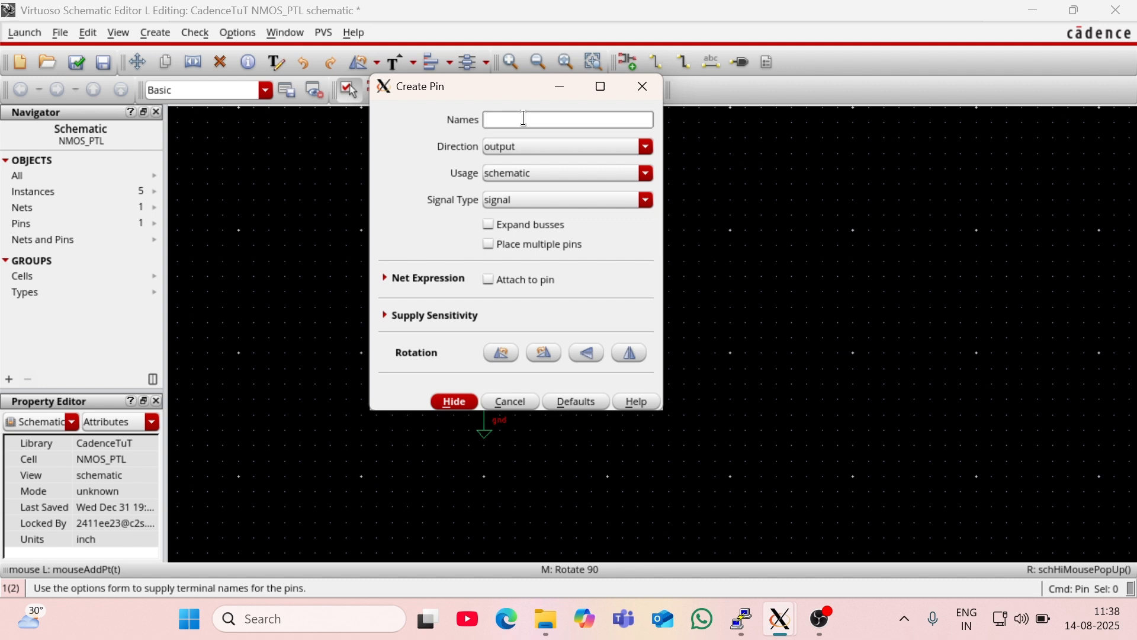
pyautogui.write('Y')
pyautogui.click(461, 404)
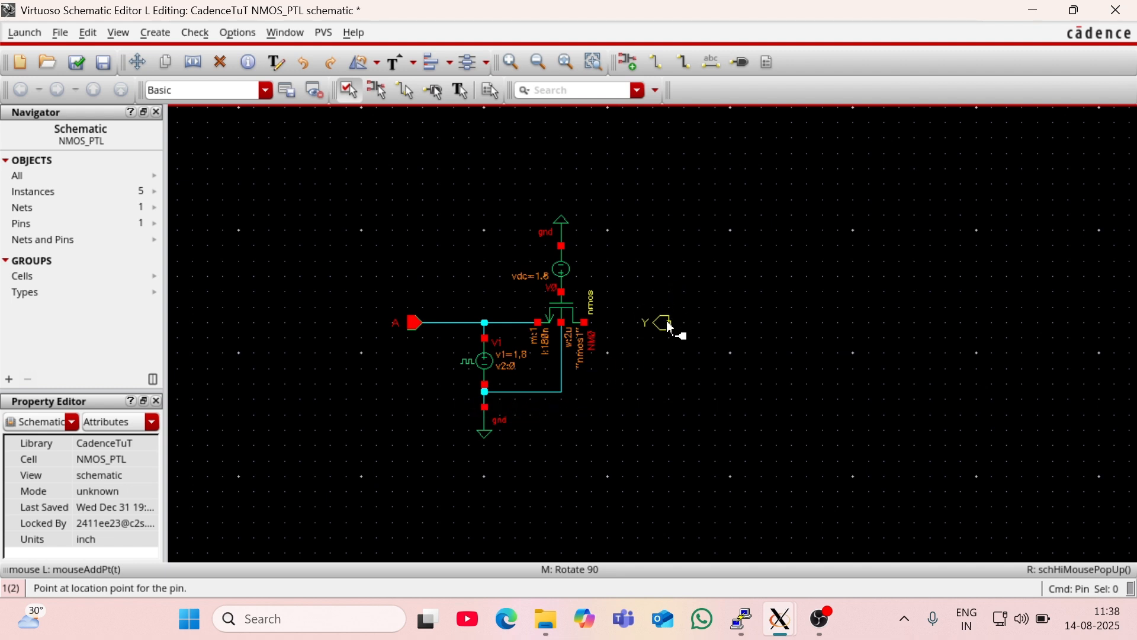
pyautogui.click(665, 325)
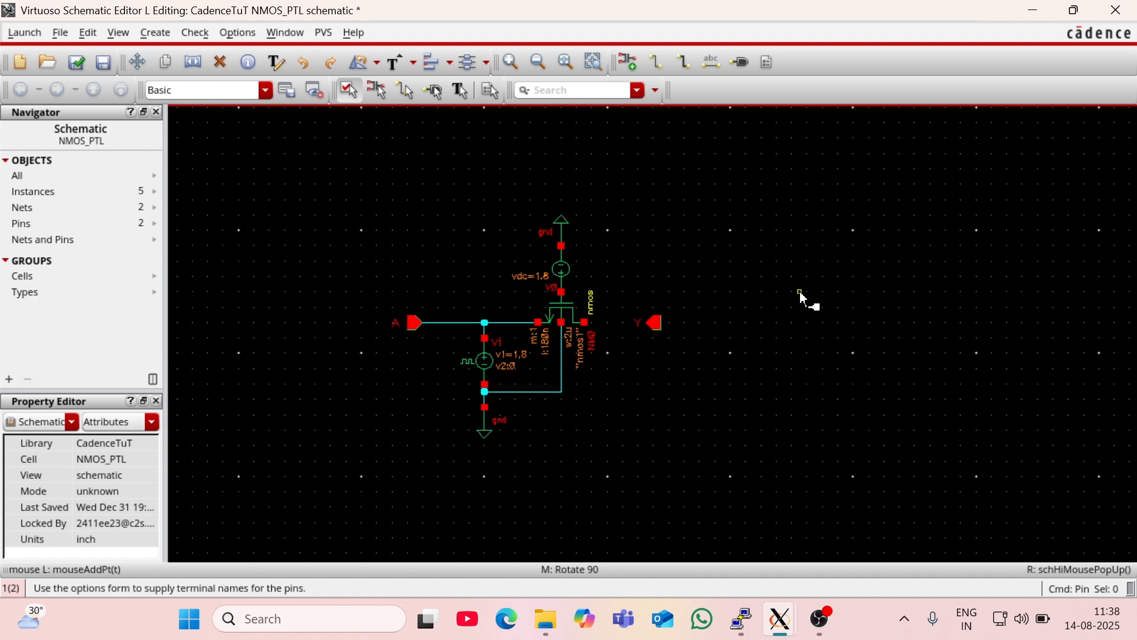
pyautogui.press('Escape')
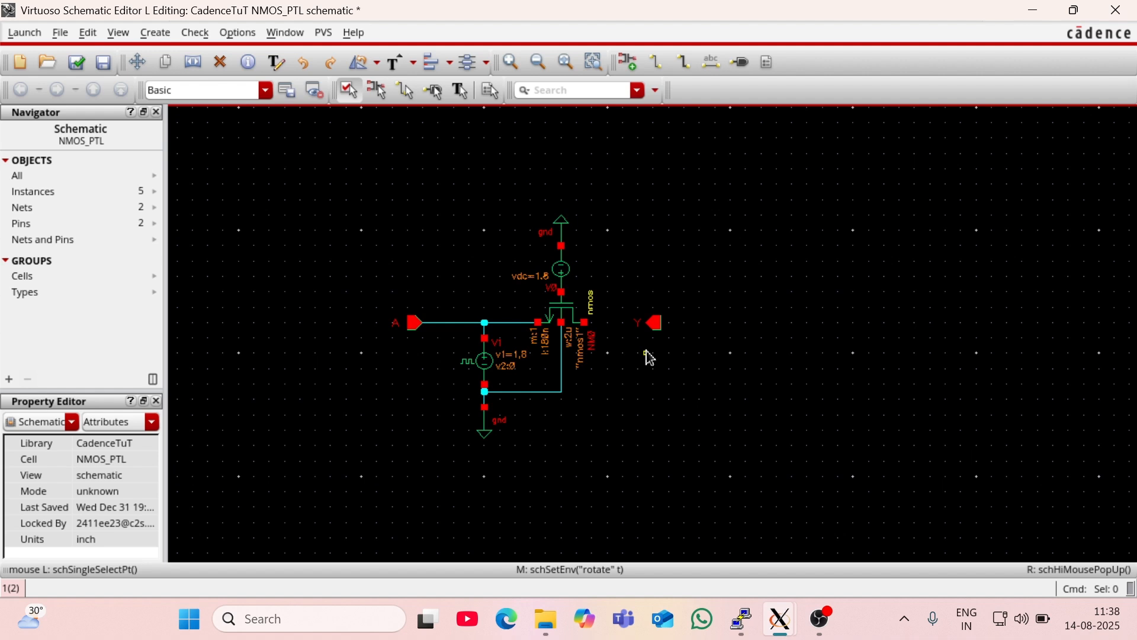
# Step: Wire the NMOS transistor's right terminal to output pin Y
pyautogui.press('w')
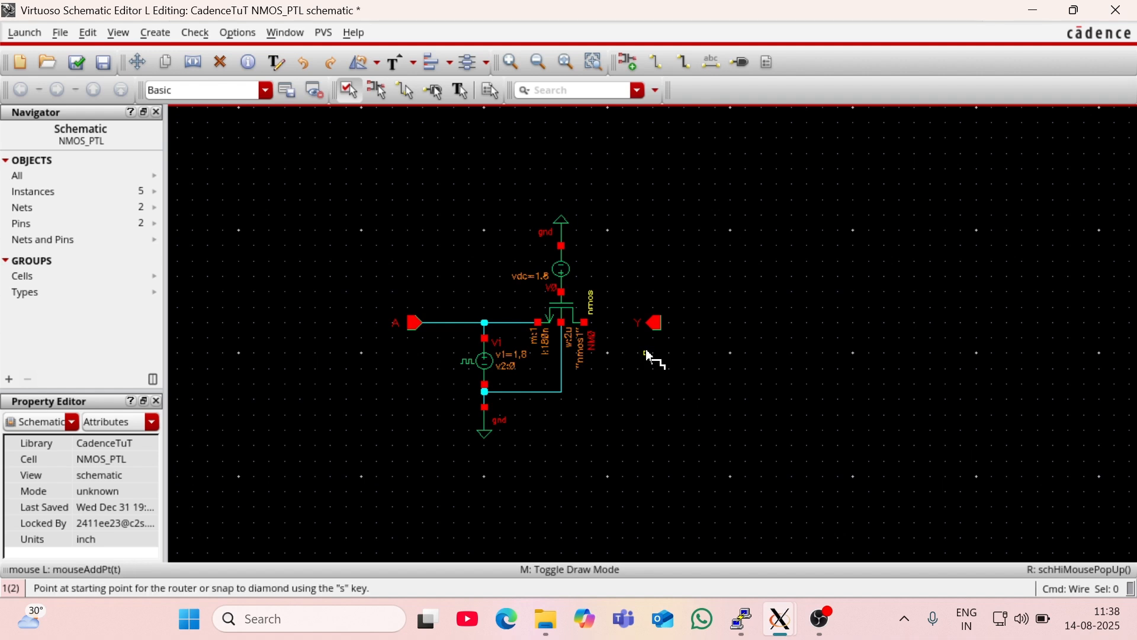
pyautogui.click(586, 323)
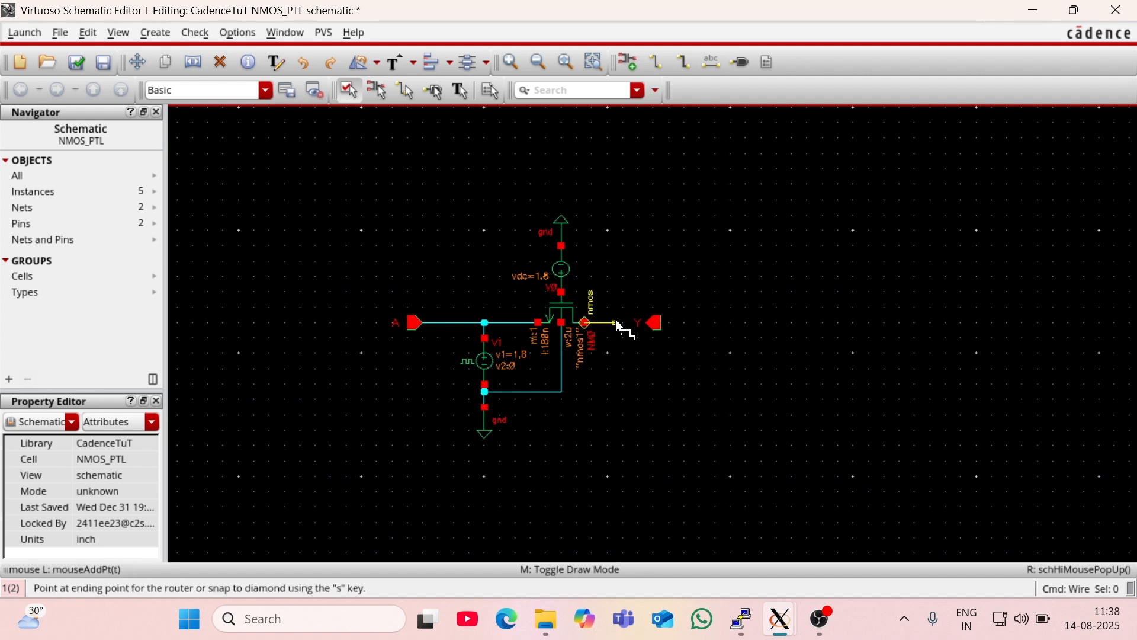
pyautogui.click(652, 317)
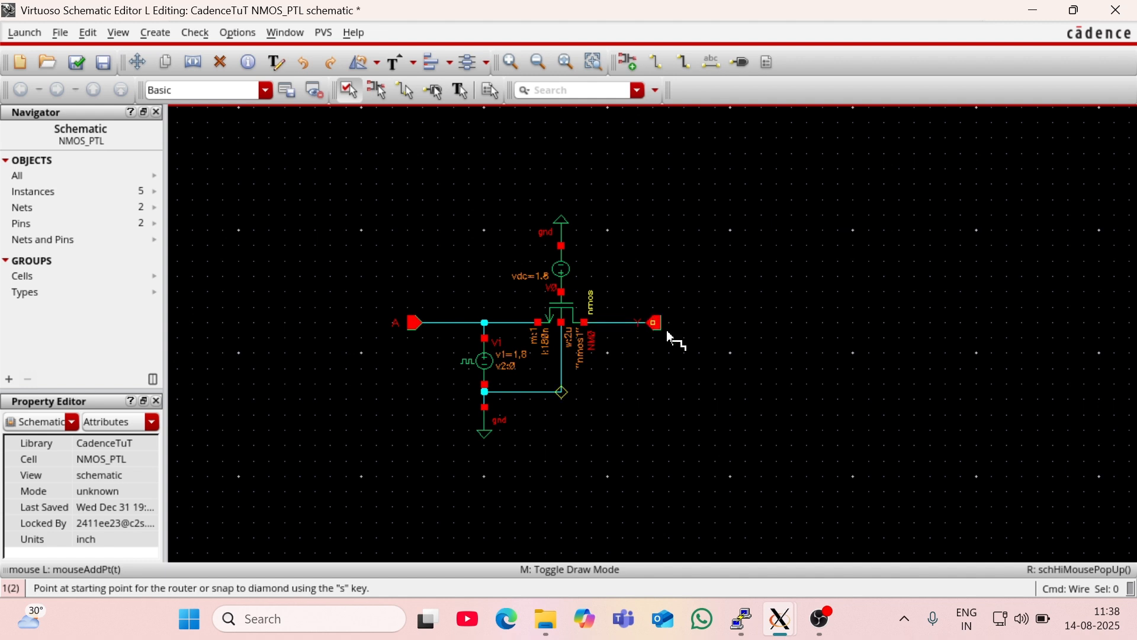
pyautogui.press('Escape')
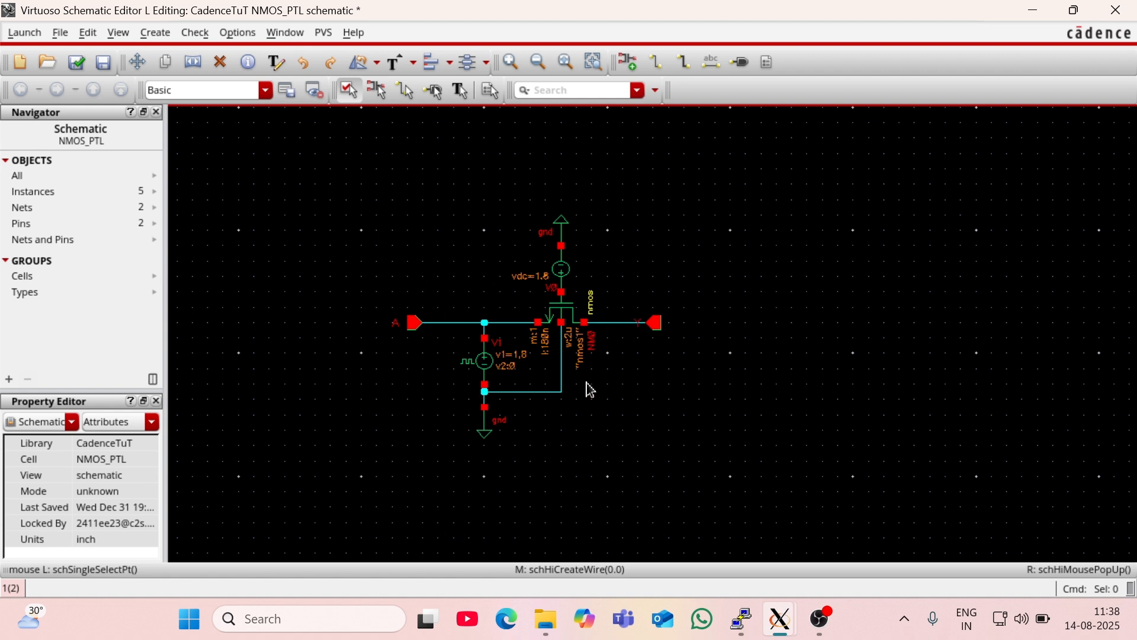
# Step: Check and save the schematic, review the check messages in the Virtuoso log, and return to the schematic
pyautogui.click(77, 62)
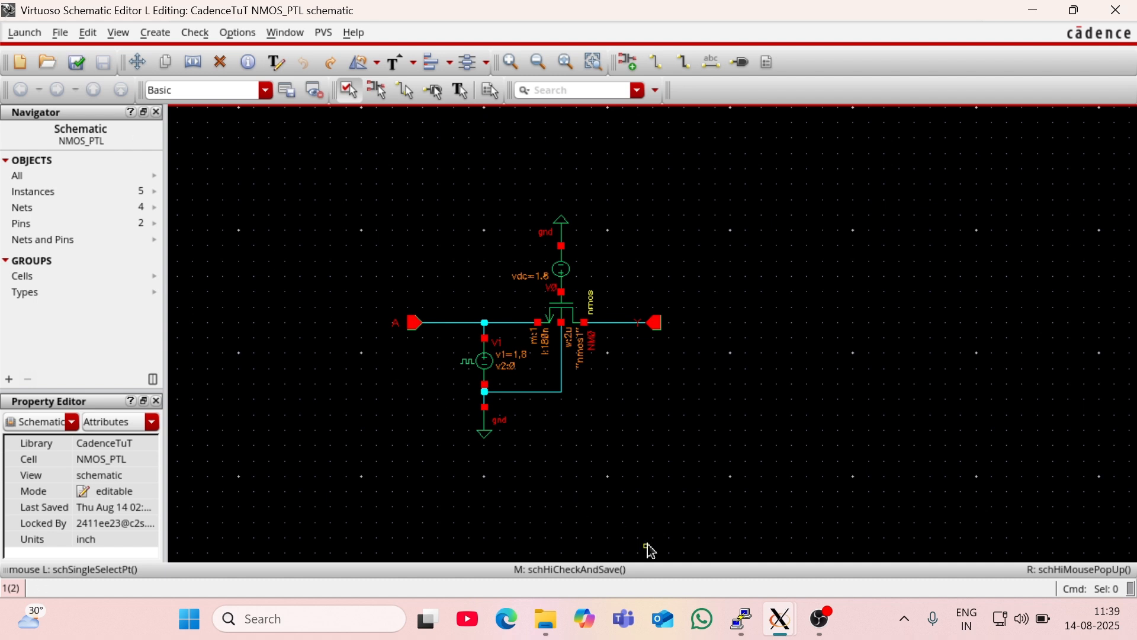
pyautogui.moveTo(772, 622)
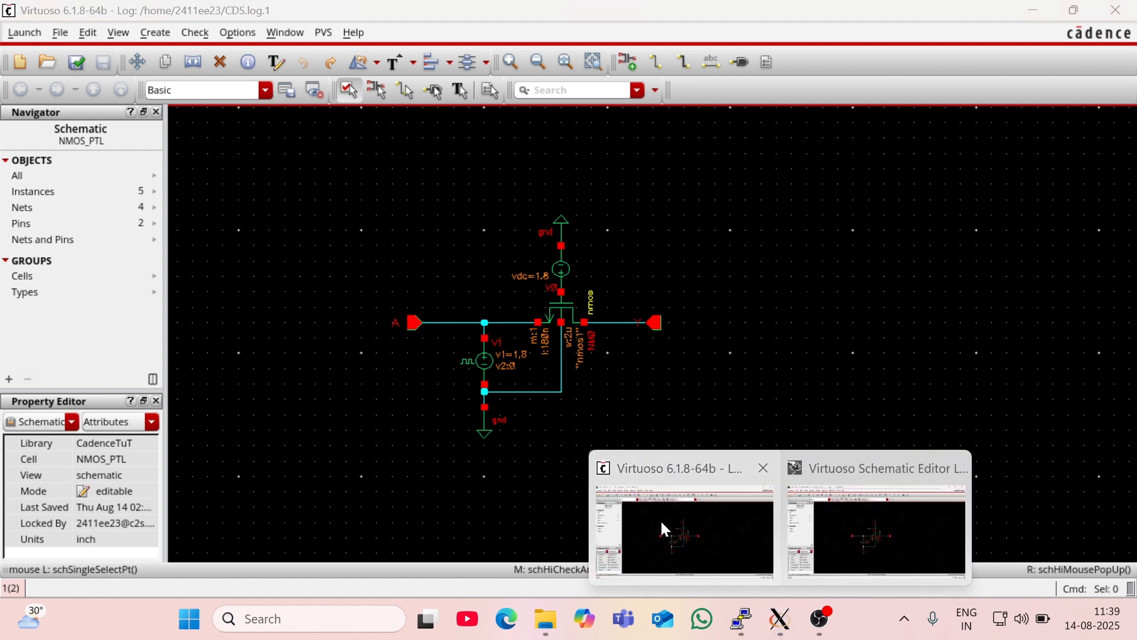
pyautogui.click(660, 519)
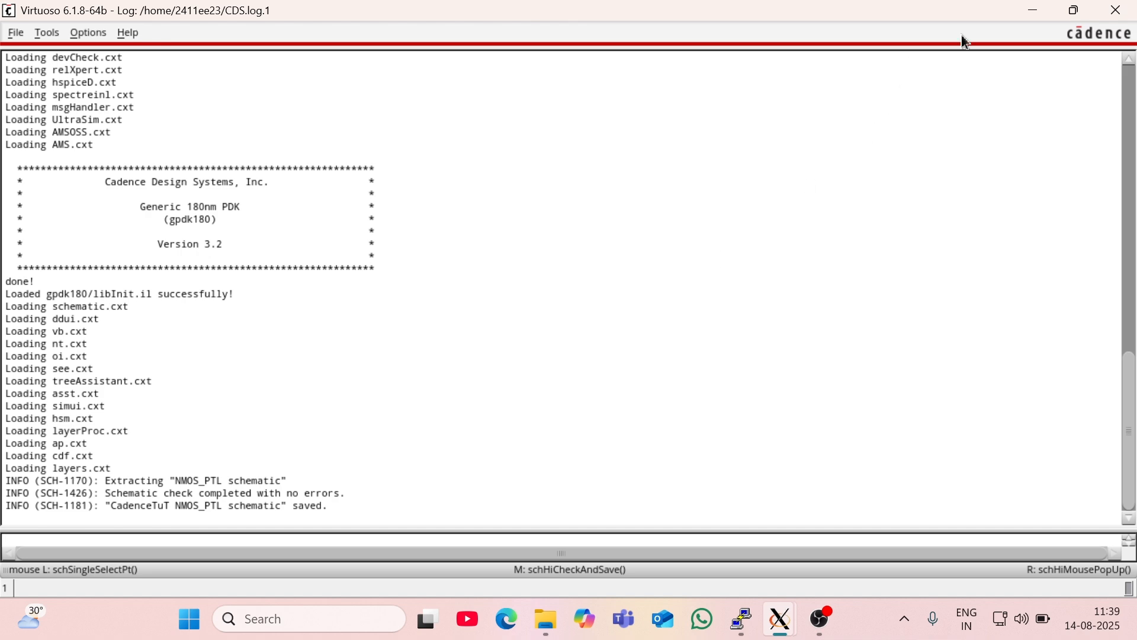
pyautogui.click(1025, 12)
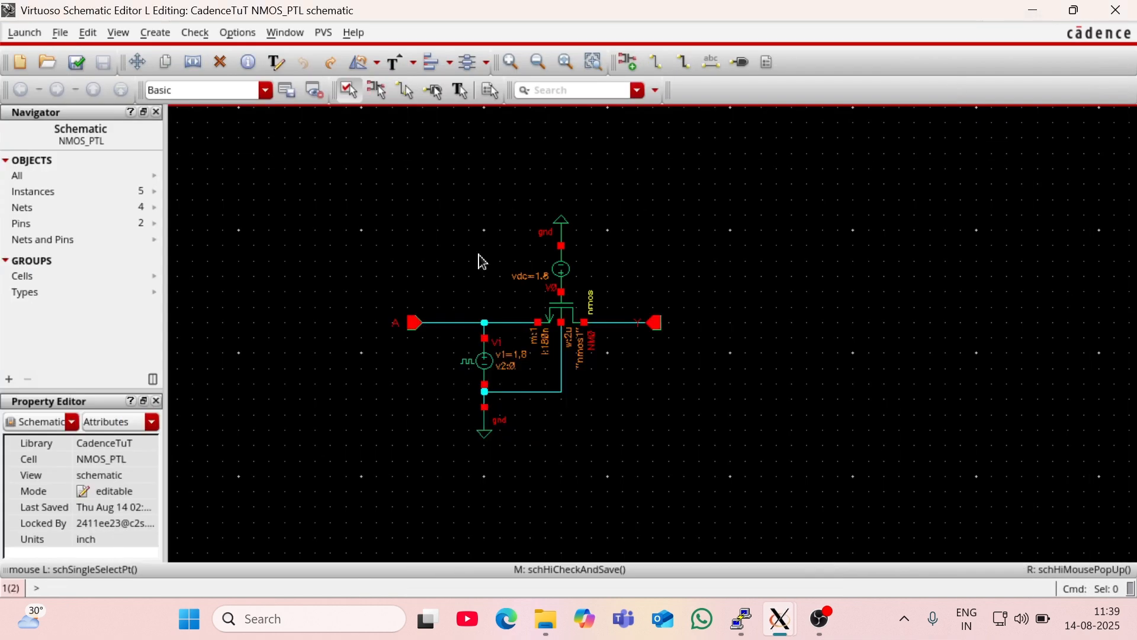
# Step: Launch ADE L from the schematic and accept each alternative license checkout for the session
pyautogui.click(28, 33)
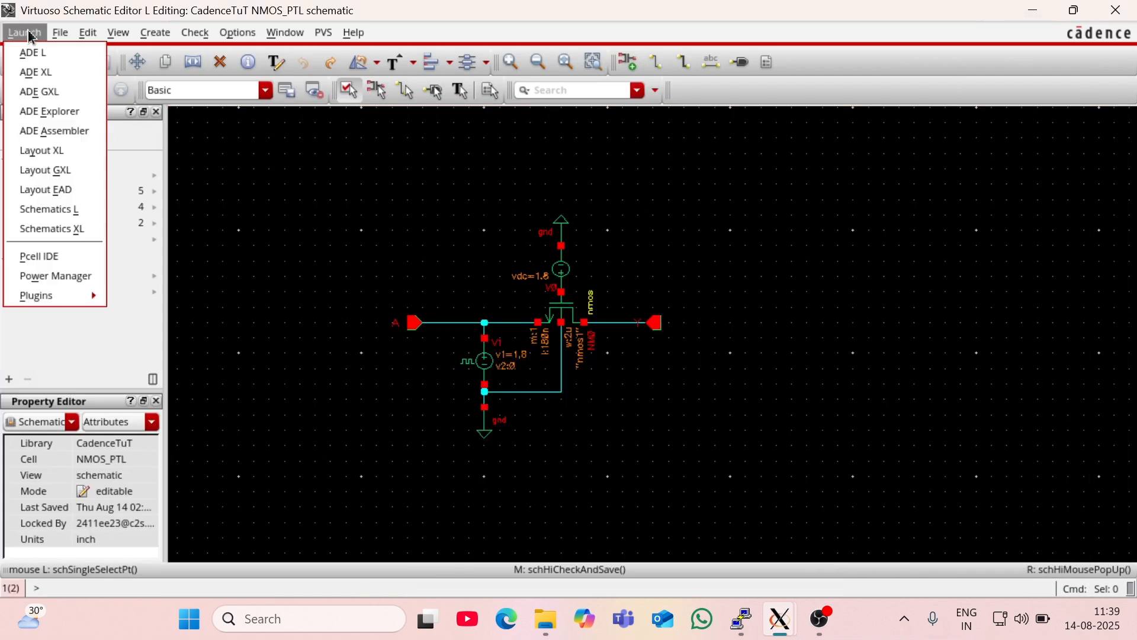
pyautogui.click(39, 59)
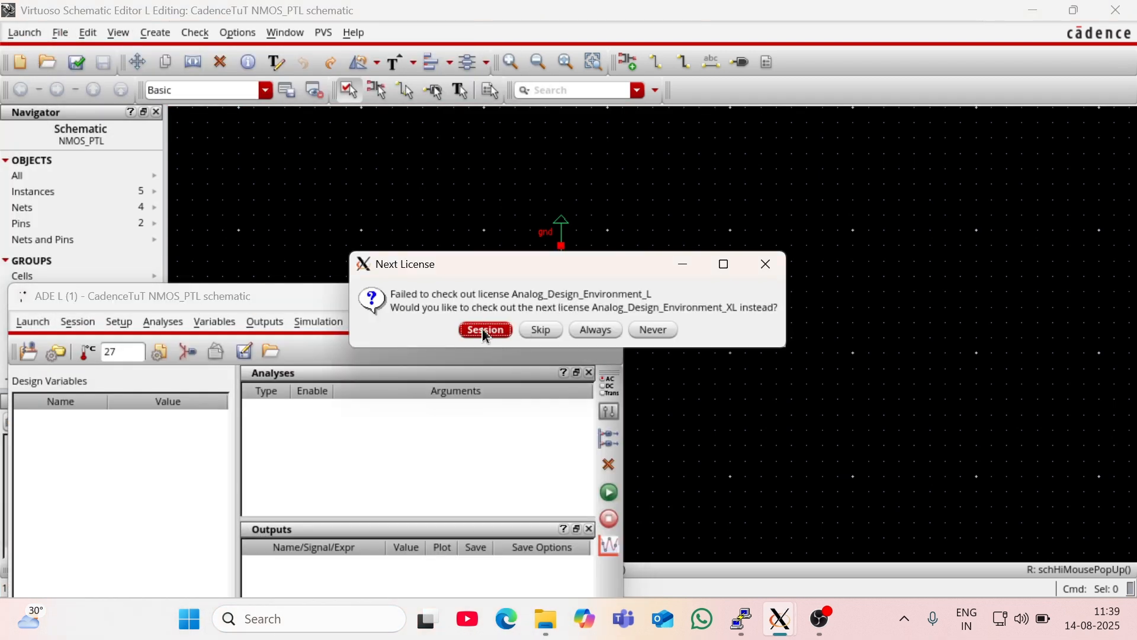
pyautogui.click(482, 335)
pyautogui.click(483, 335)
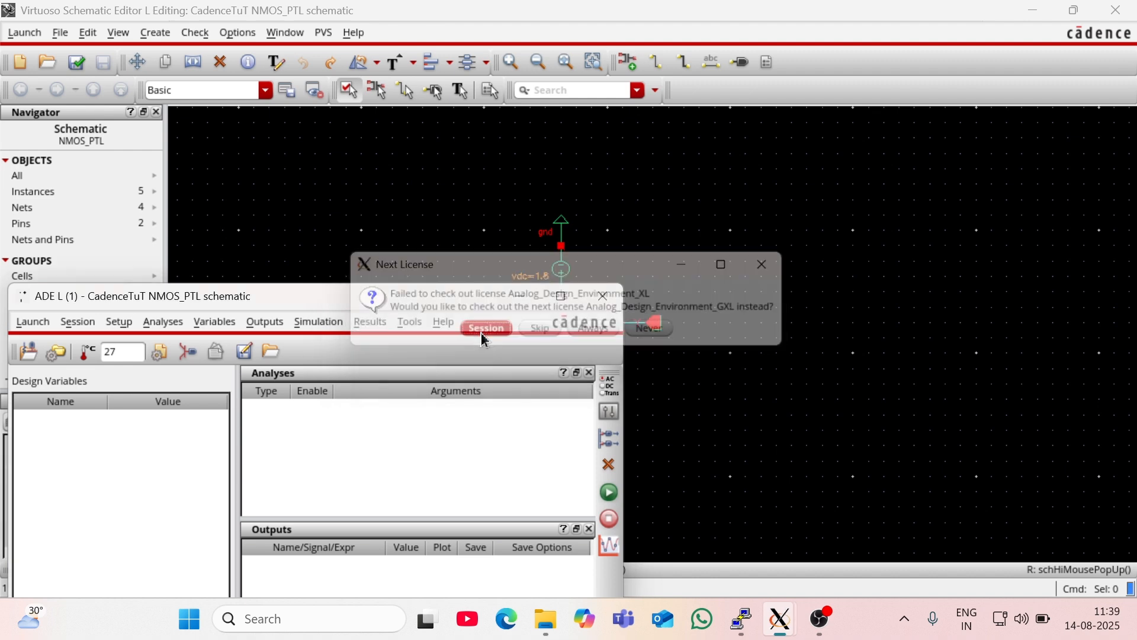
pyautogui.click(483, 335)
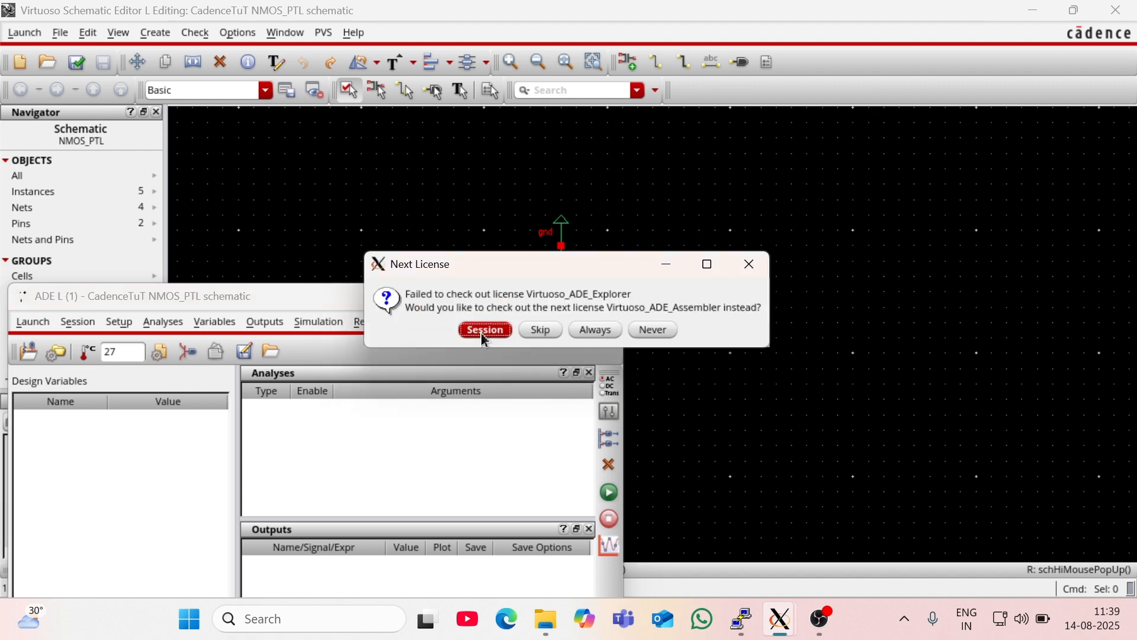
pyautogui.click(482, 333)
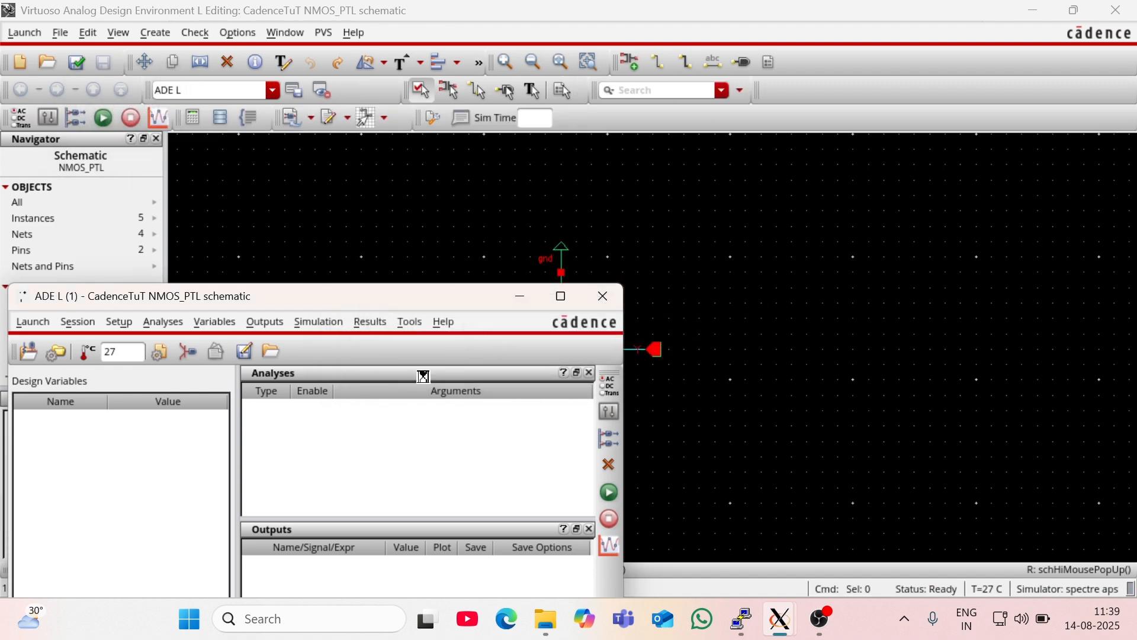
# Step: Add a transient analysis with a stop time of 100n and moderate accuracy defaults
pyautogui.rightClick(416, 441)
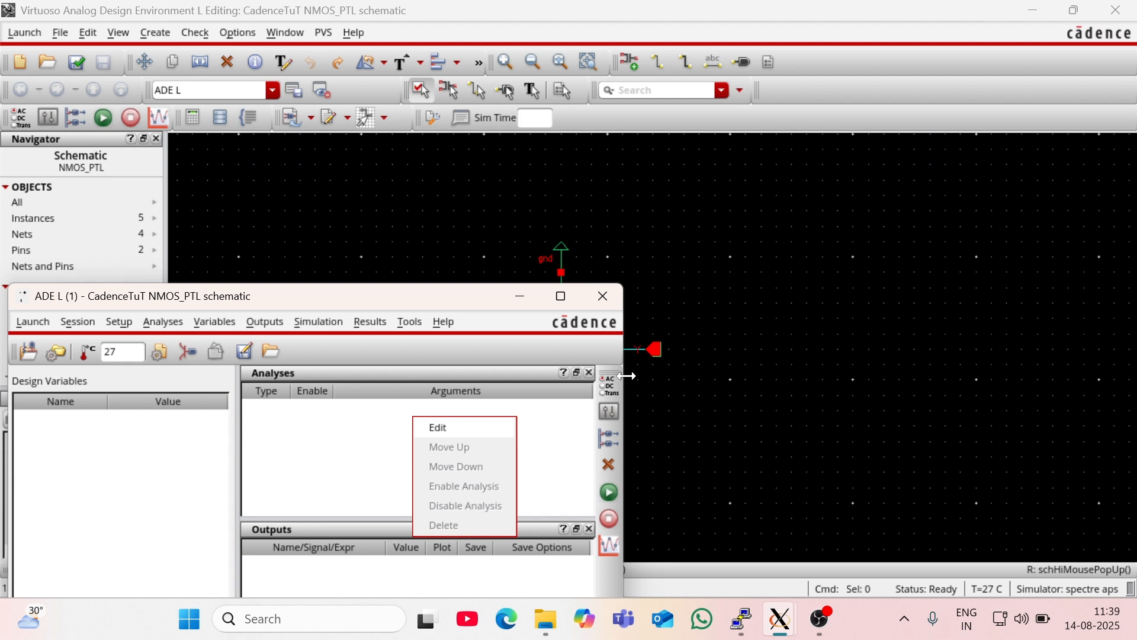
pyautogui.click(453, 429)
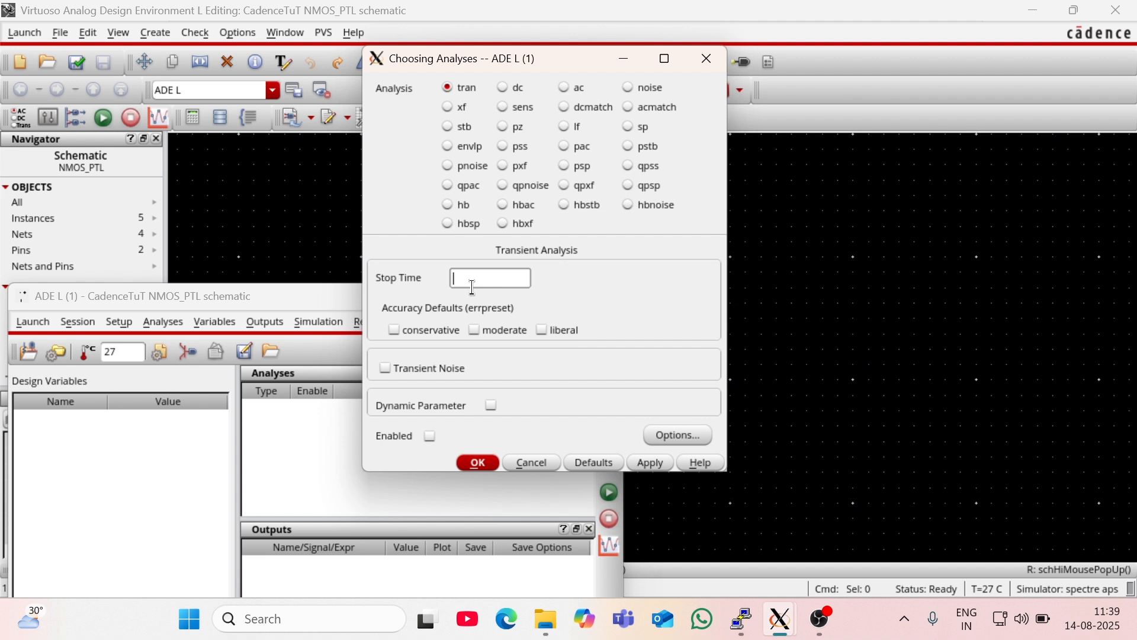
pyautogui.write('100n')
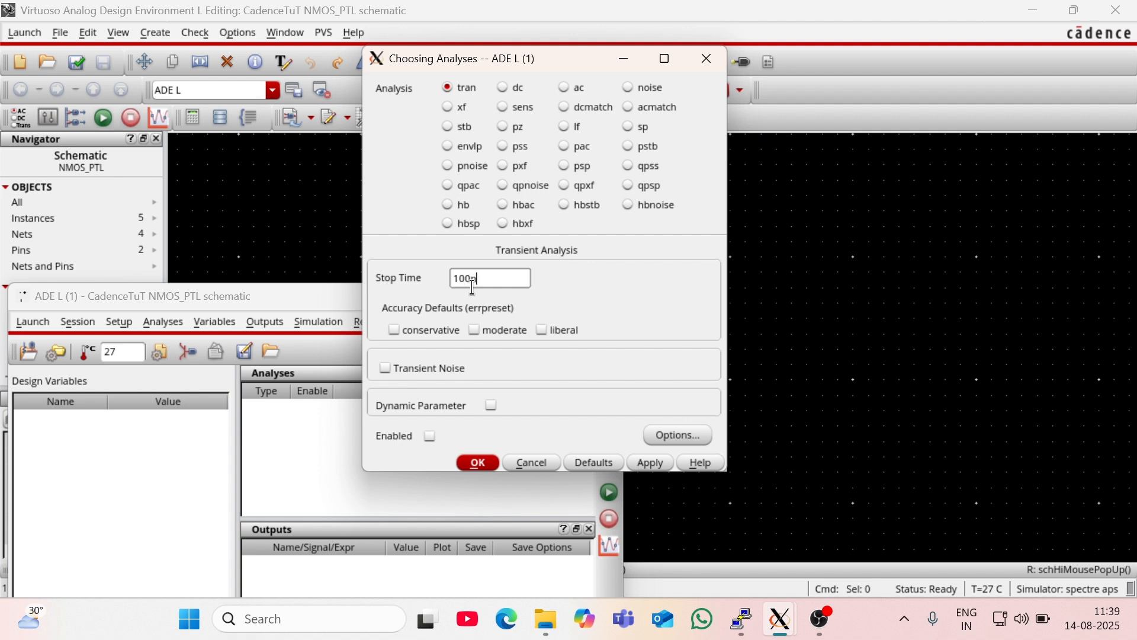
pyautogui.click(474, 330)
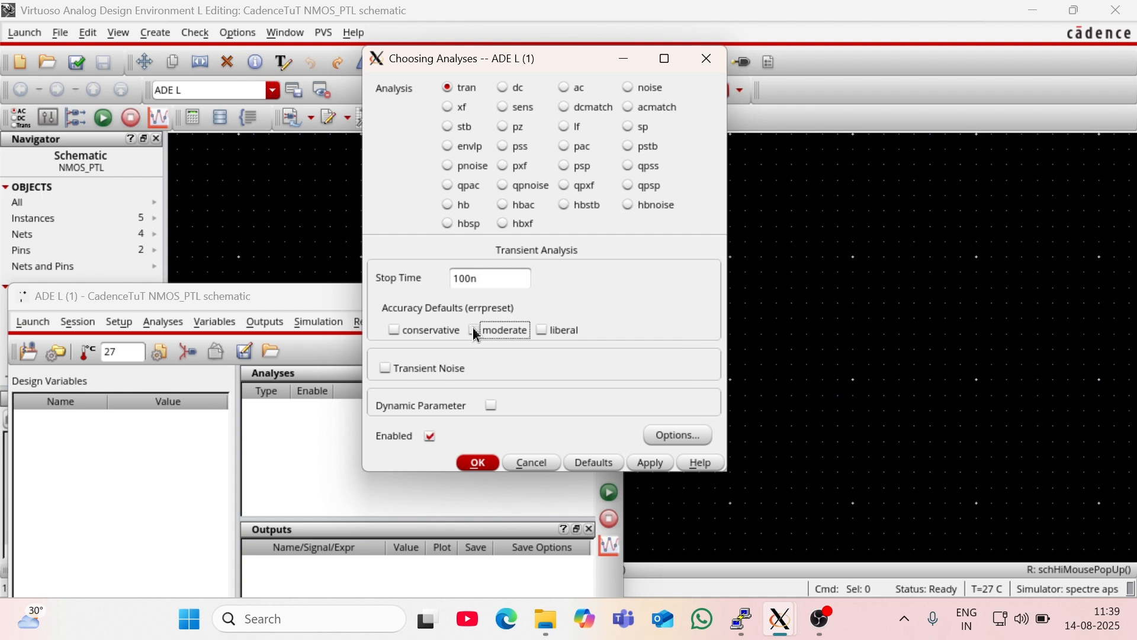
pyautogui.click(478, 463)
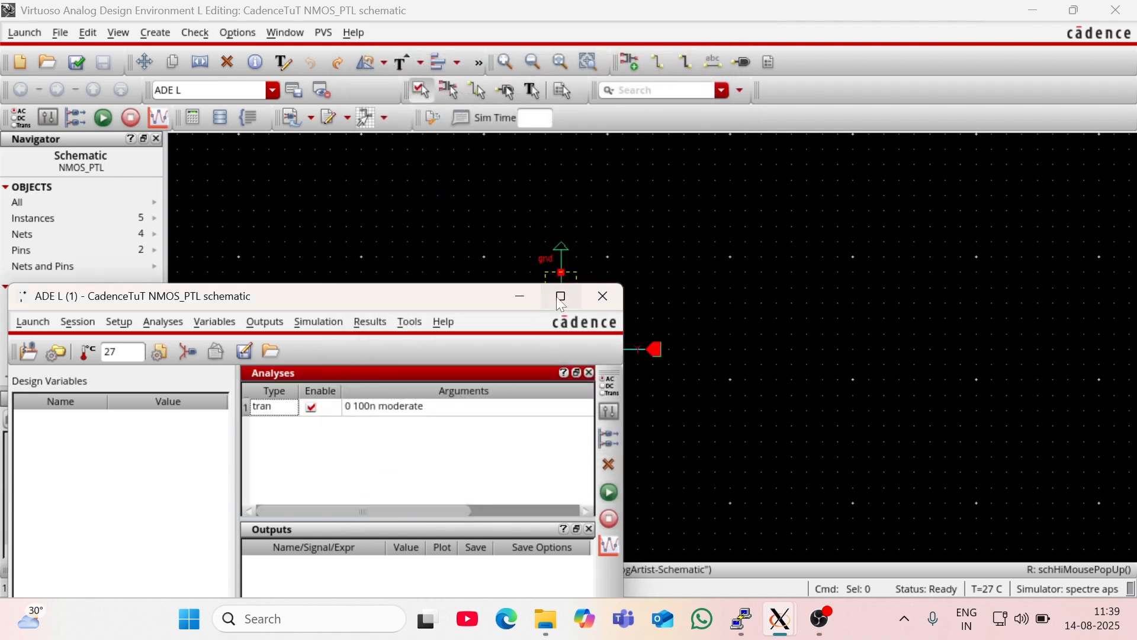
# Step: Set up the simulation outputs from the design, selecting the nets at pins A and Y for plotting
pyautogui.moveTo(441, 290); pyautogui.dragTo(456, 102)
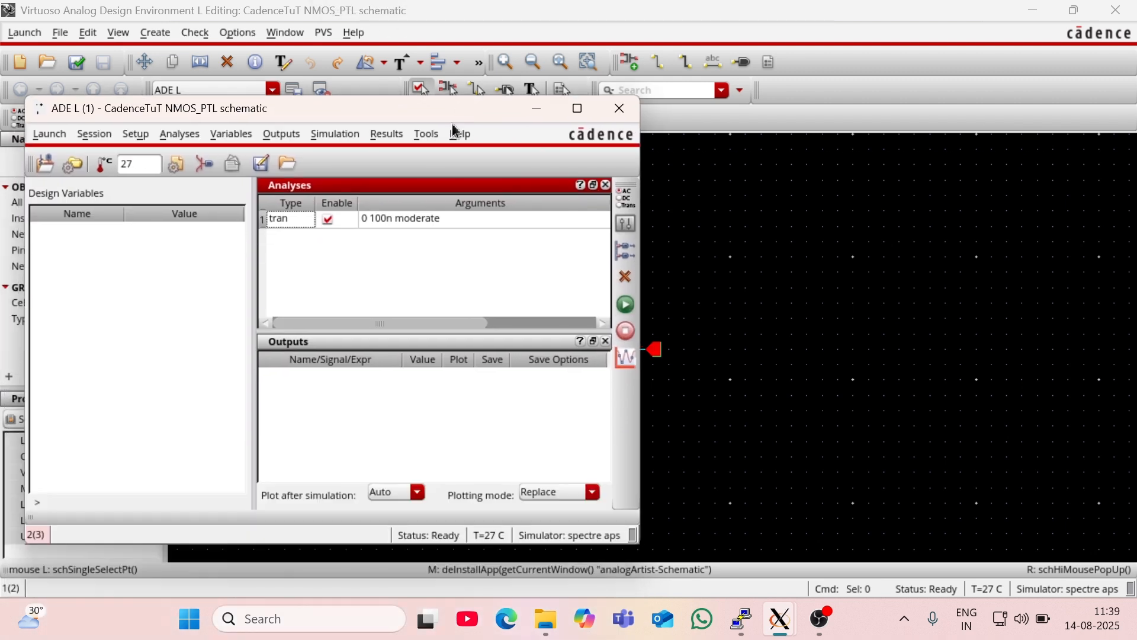
pyautogui.rightClick(381, 410)
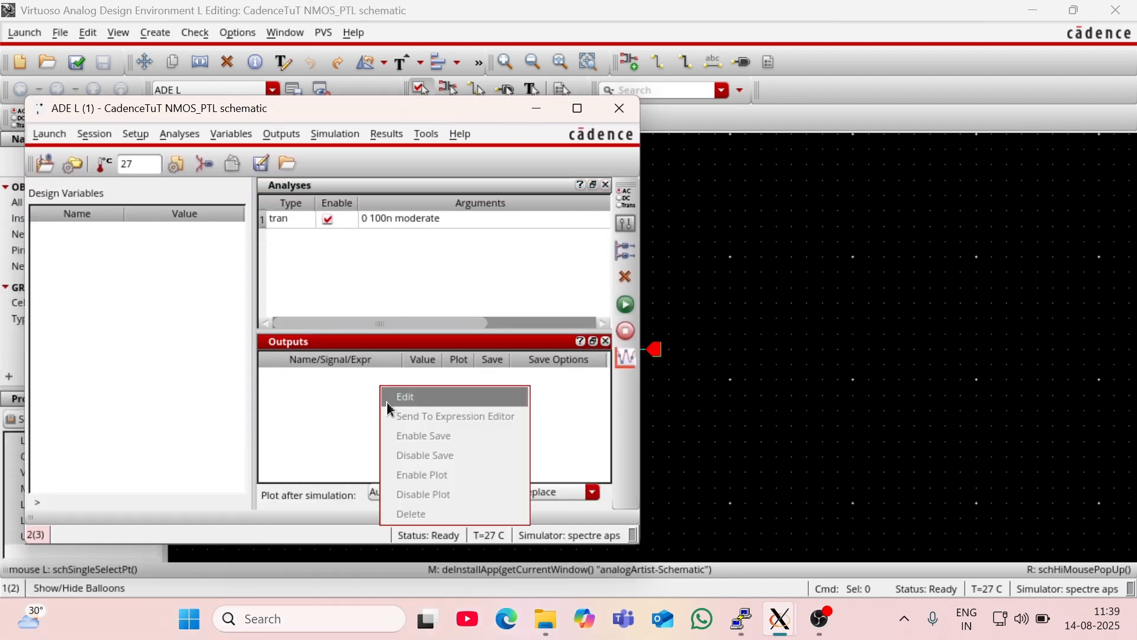
pyautogui.click(396, 398)
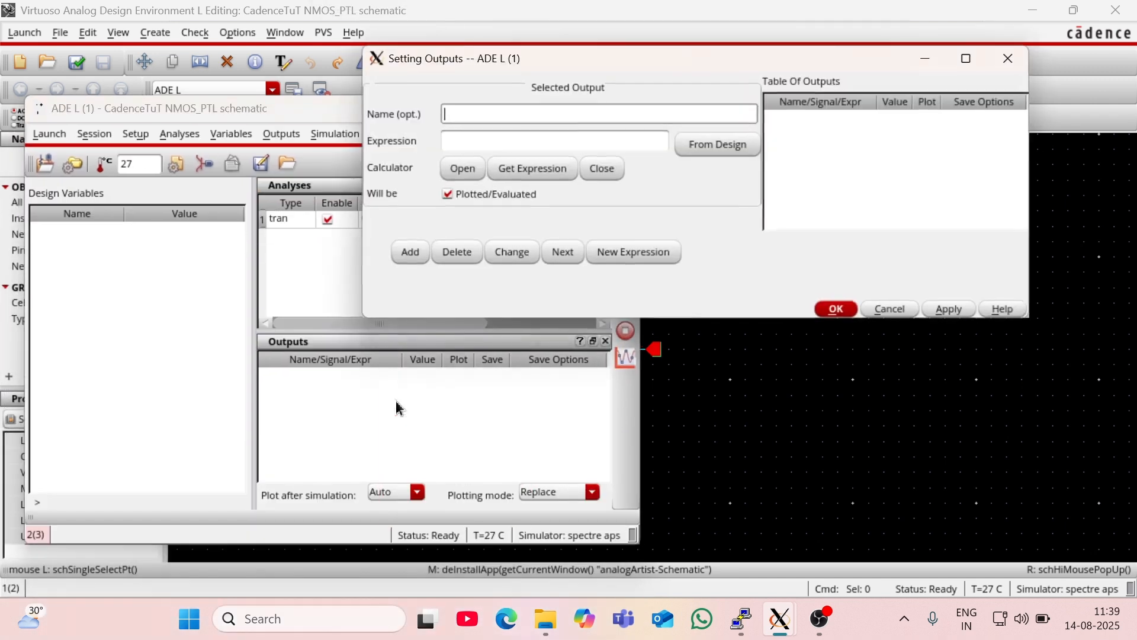
pyautogui.click(704, 147)
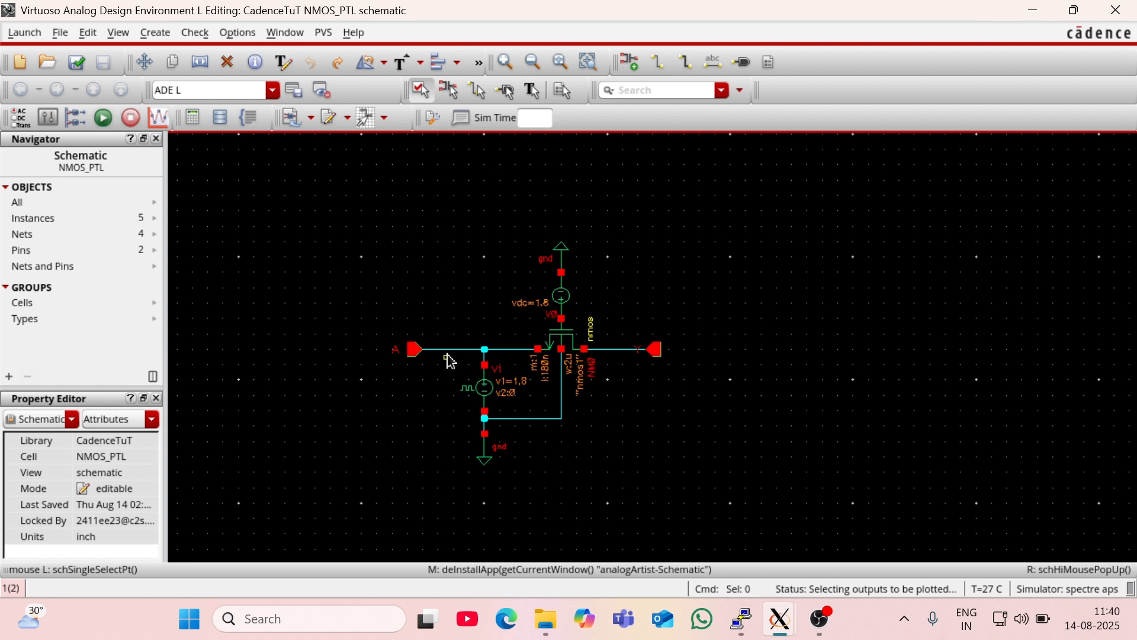
pyautogui.click(417, 354)
pyautogui.click(657, 355)
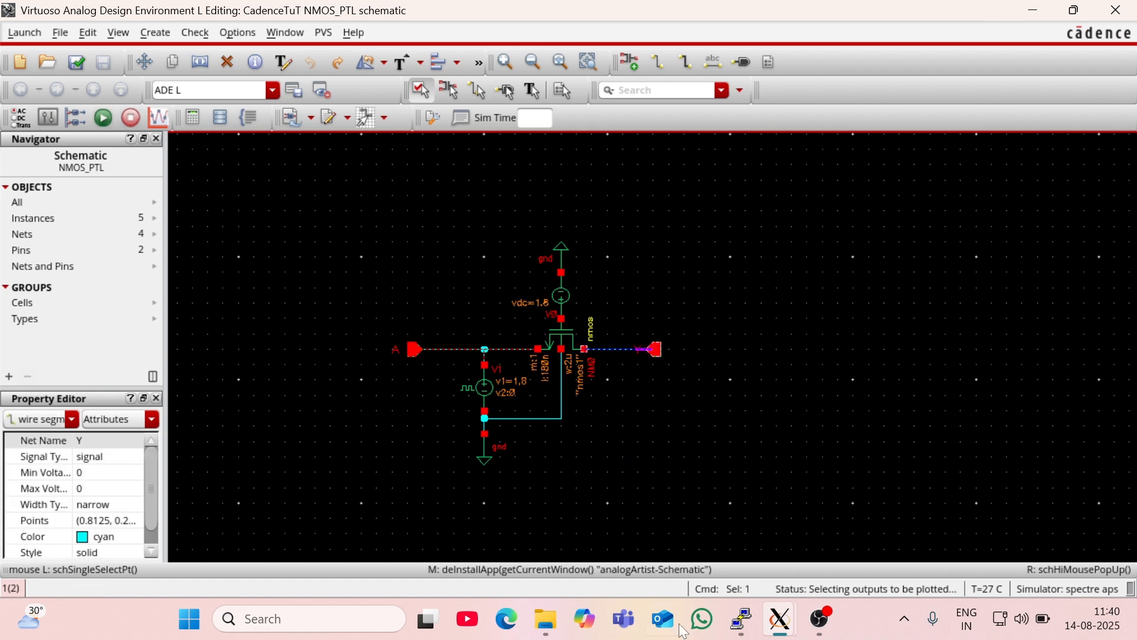
# Step: Return to the output settings and accept A and Y as the plotted outputs
pyautogui.moveTo(778, 632)
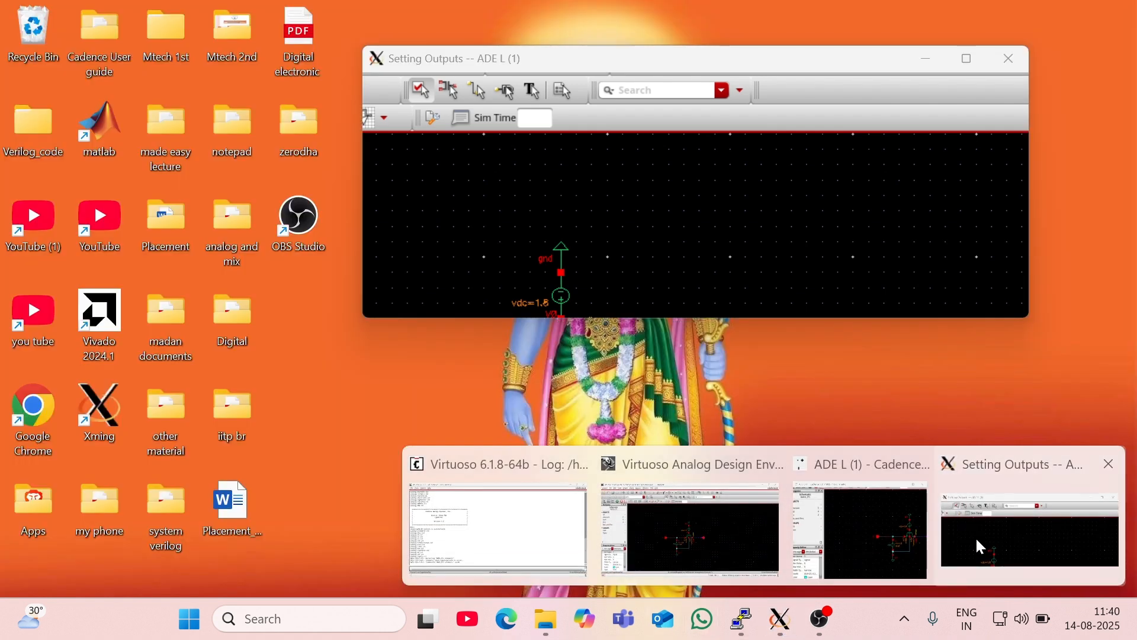
pyautogui.click(974, 536)
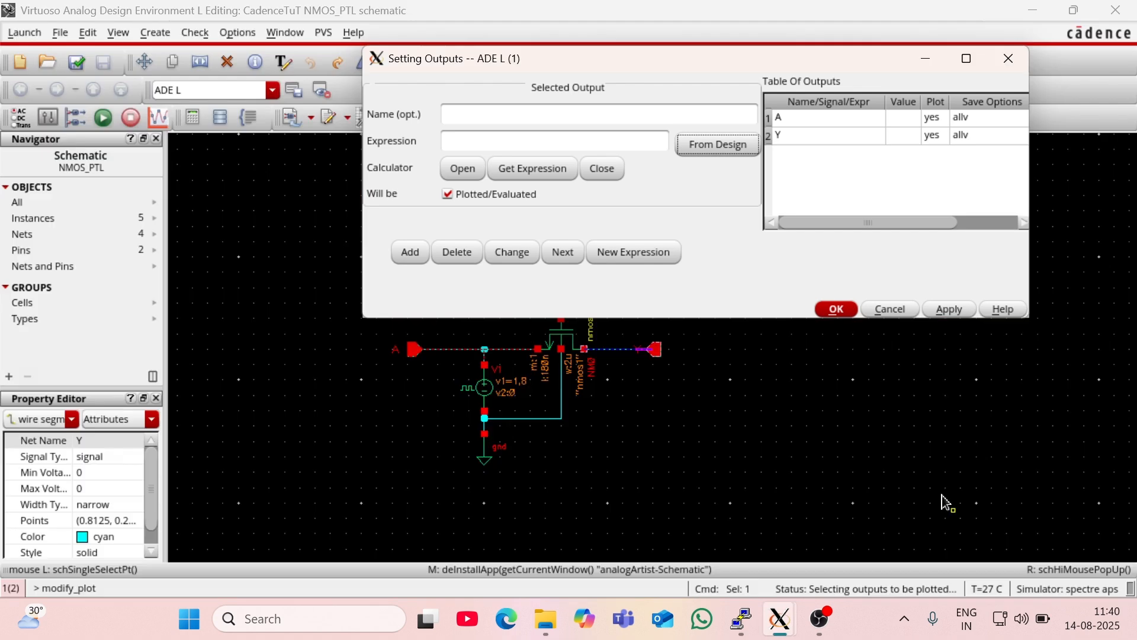
pyautogui.click(836, 309)
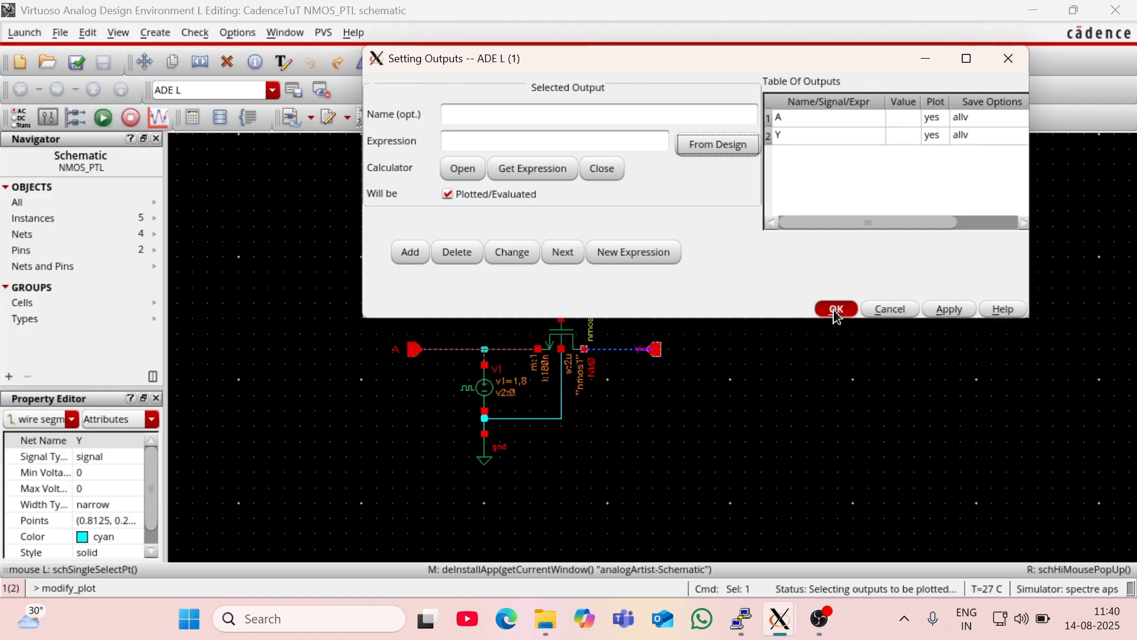
# Step: Check the ADE L model library setup and accept the 180nm gpdk.scs model file with section stat
pyautogui.moveTo(792, 613)
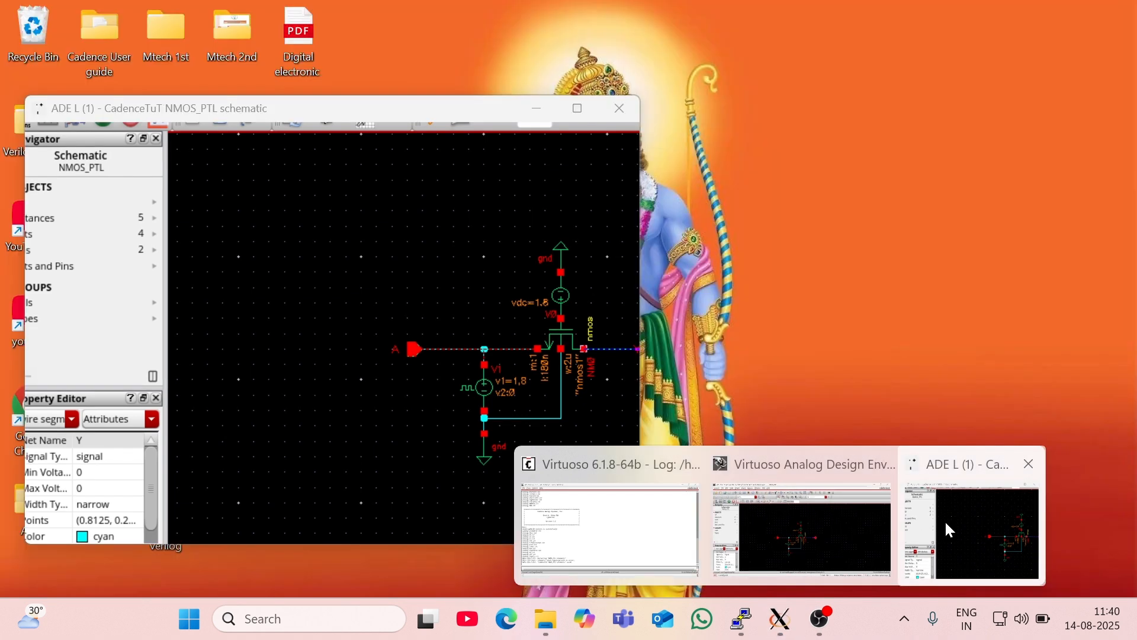
pyautogui.click(944, 520)
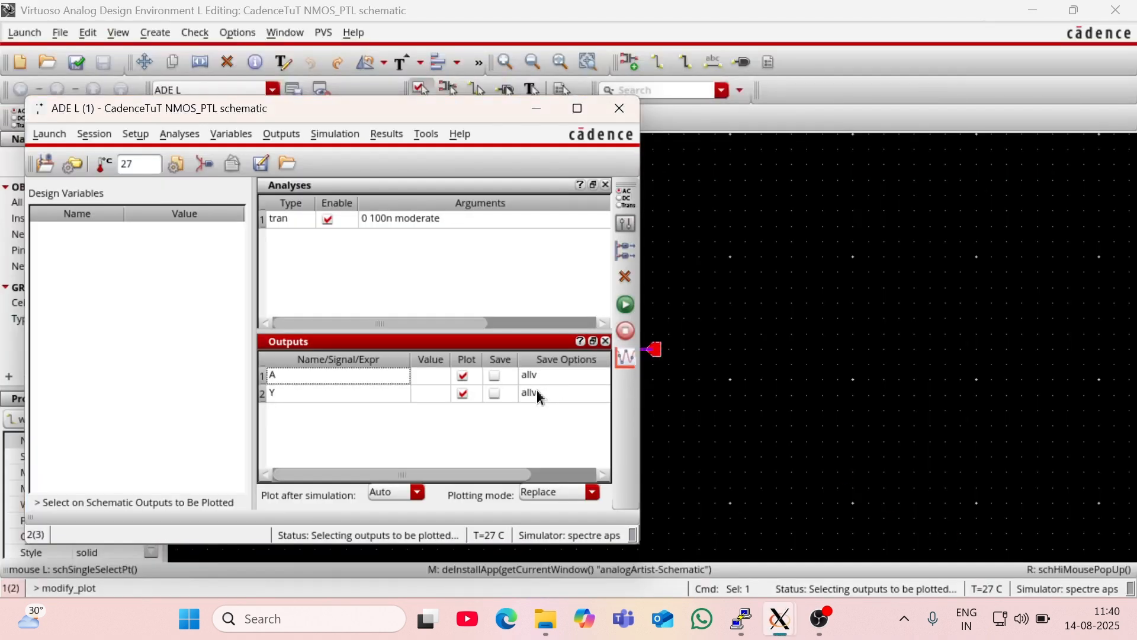
pyautogui.click(139, 141)
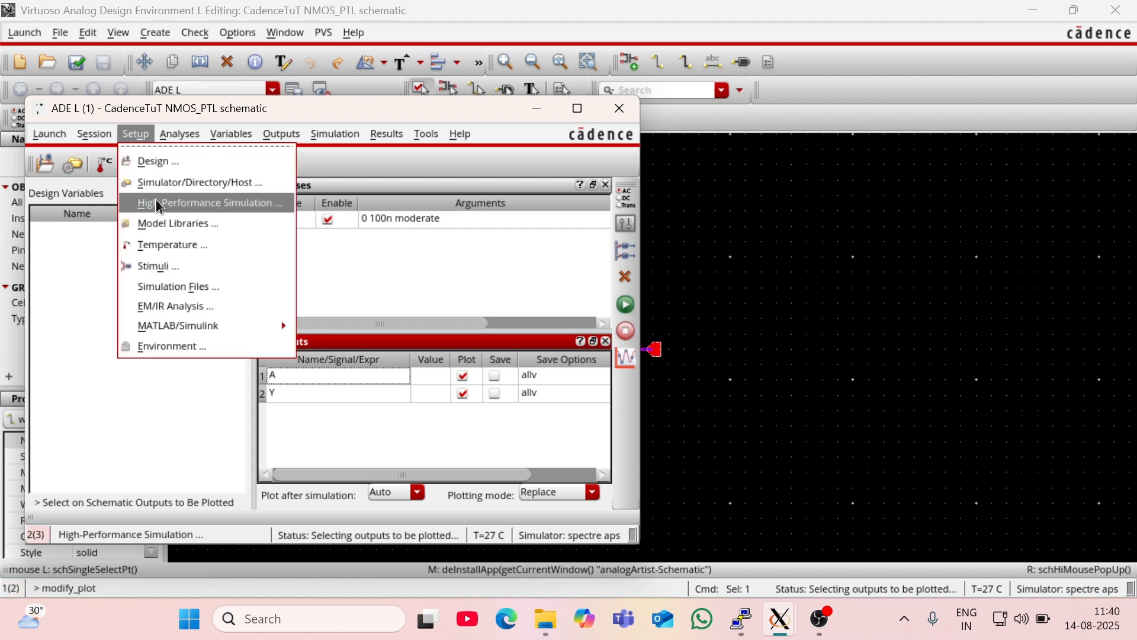
pyautogui.click(170, 230)
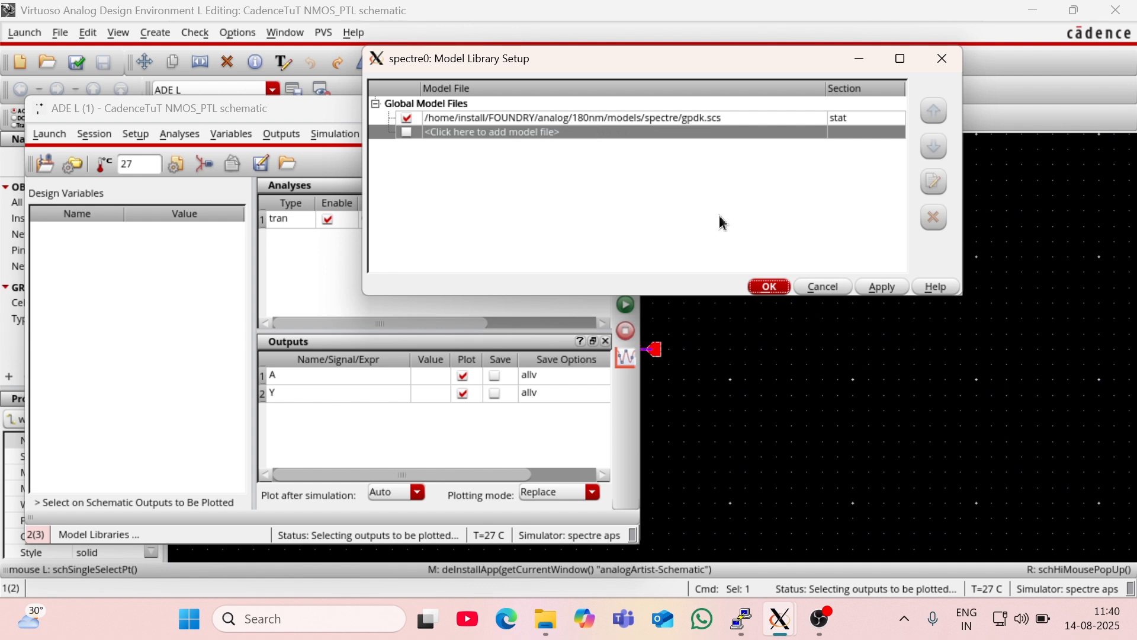
pyautogui.click(776, 289)
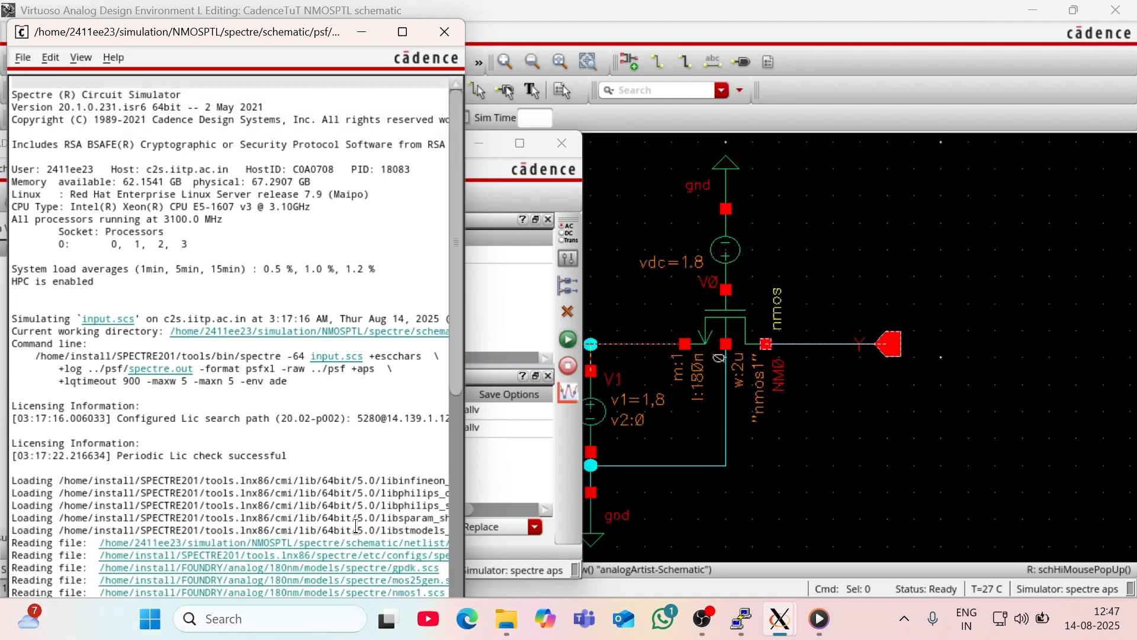
# Step: Examine the Spectre output log for circuit read-in warnings and errors, and return to the NMOSPTL schematic
pyautogui.moveTo(463, 481); pyautogui.dragTo(654, 477)
pyautogui.scroll(-3, 472, 488)
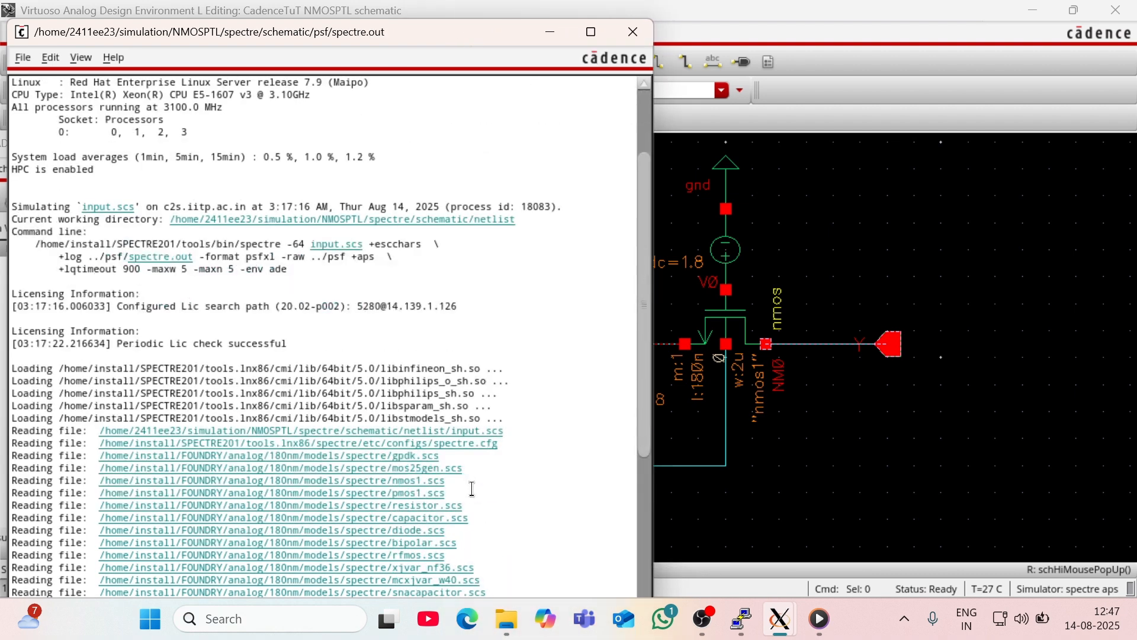
pyautogui.scroll(-4, 472, 480)
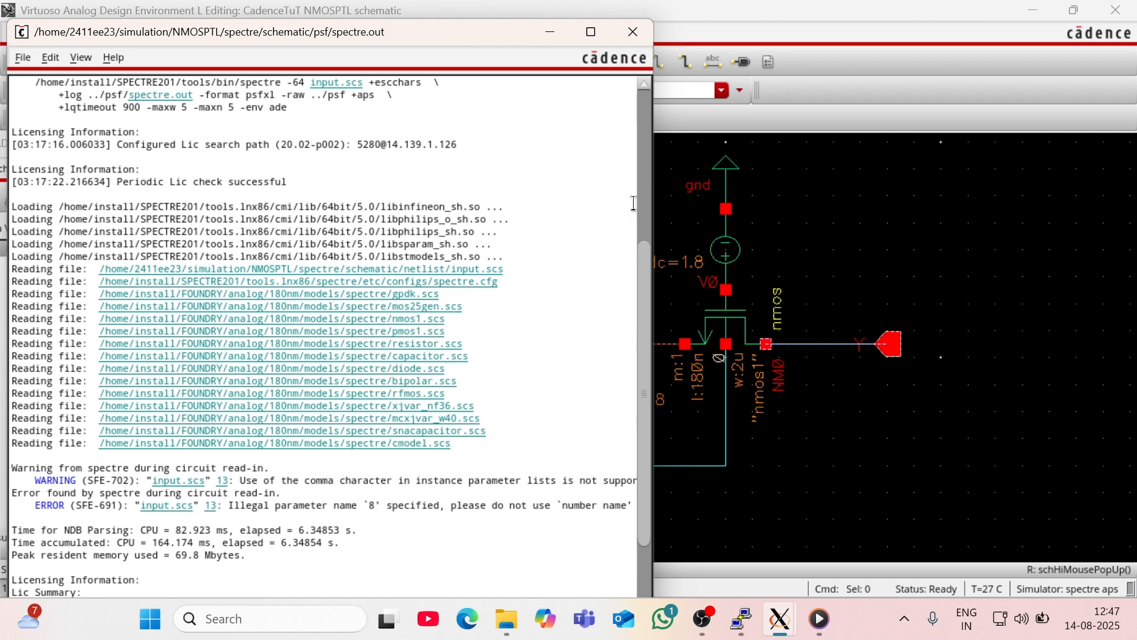
pyautogui.click(549, 32)
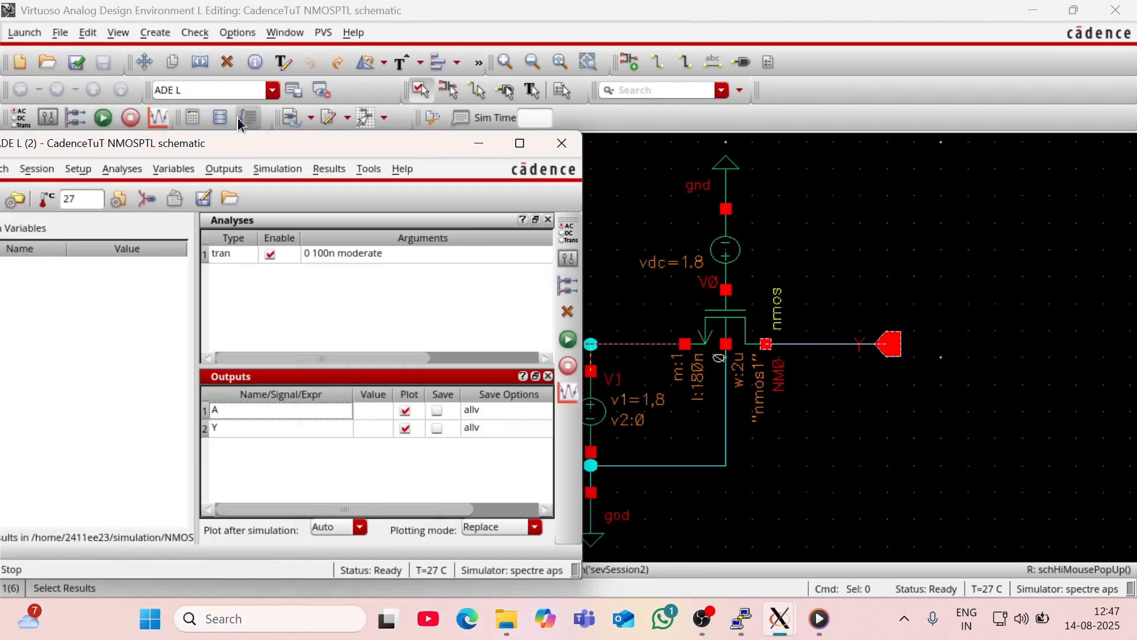
pyautogui.click(625, 214)
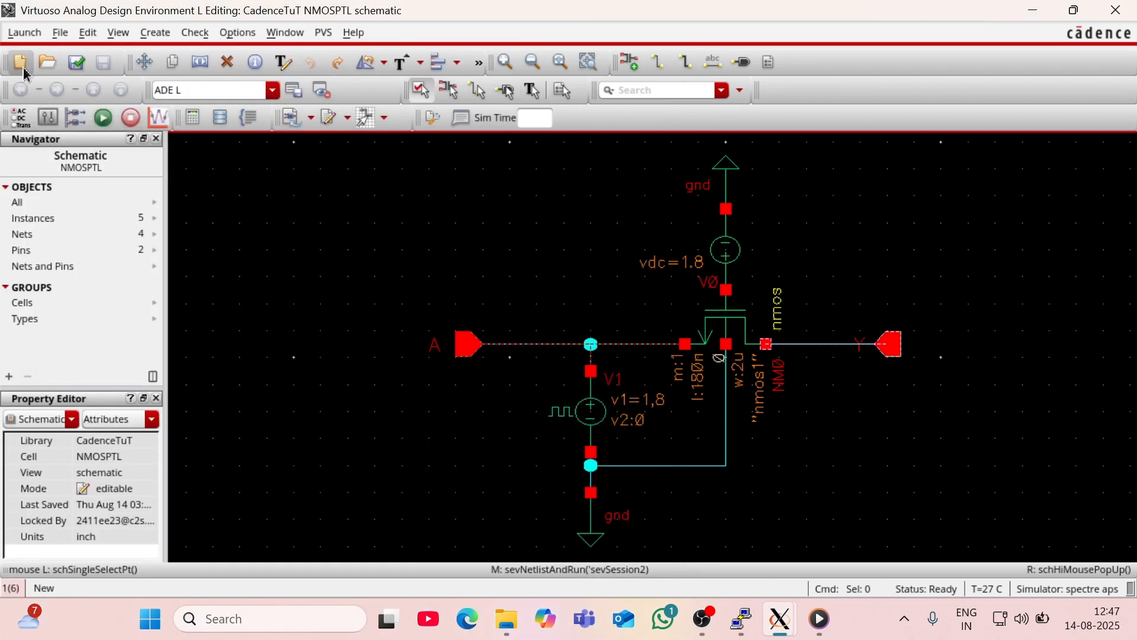
# Step: Set Voltage 1 of the vpulse source V1 to 1.8 V, and check and save the schematic
pyautogui.click(83, 65)
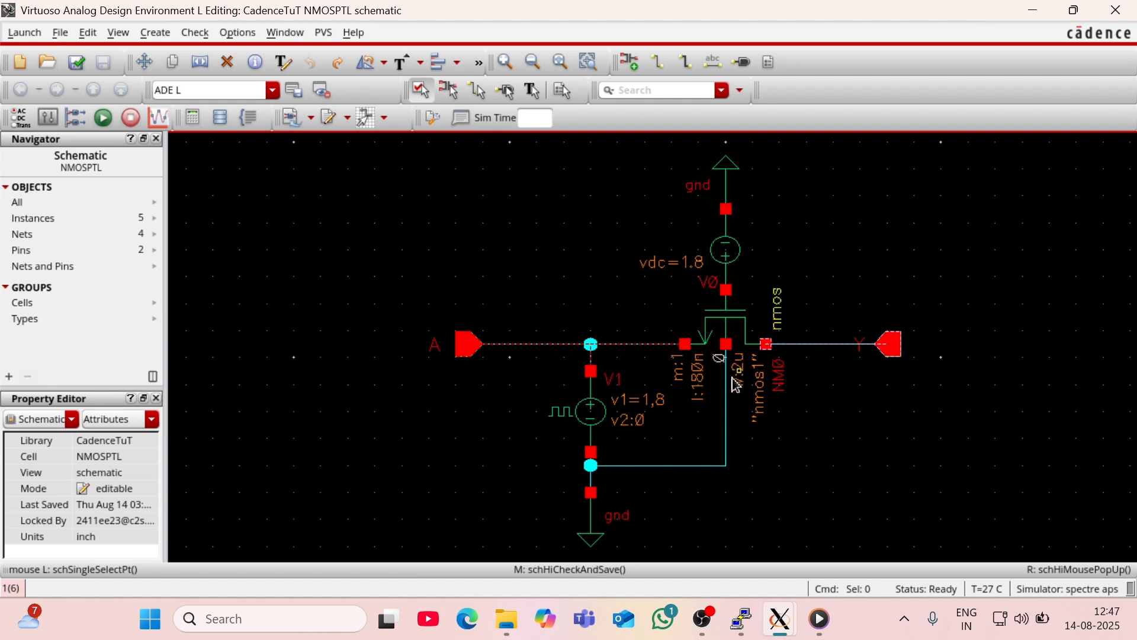
pyautogui.click(598, 423)
pyautogui.press('q')
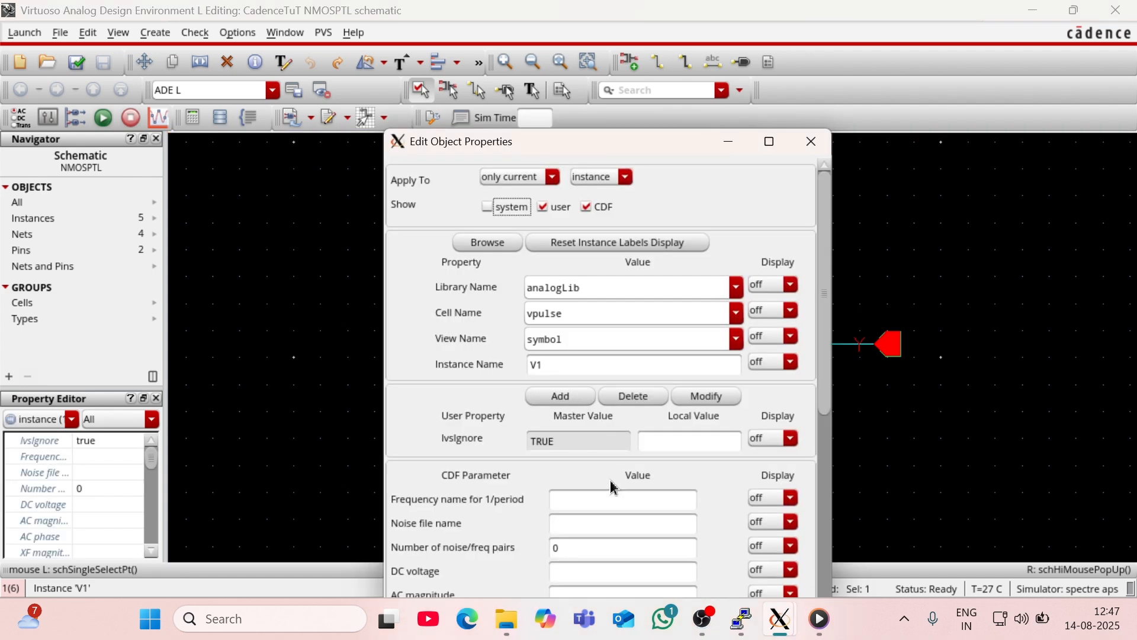
pyautogui.scroll(-3, 567, 571)
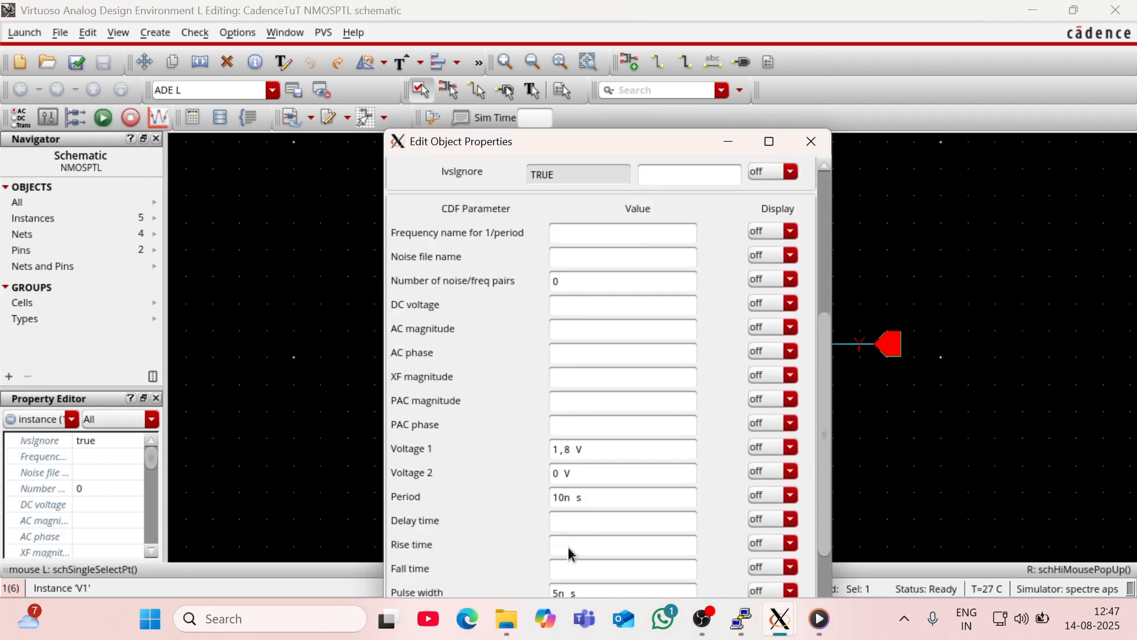
pyautogui.click(563, 450)
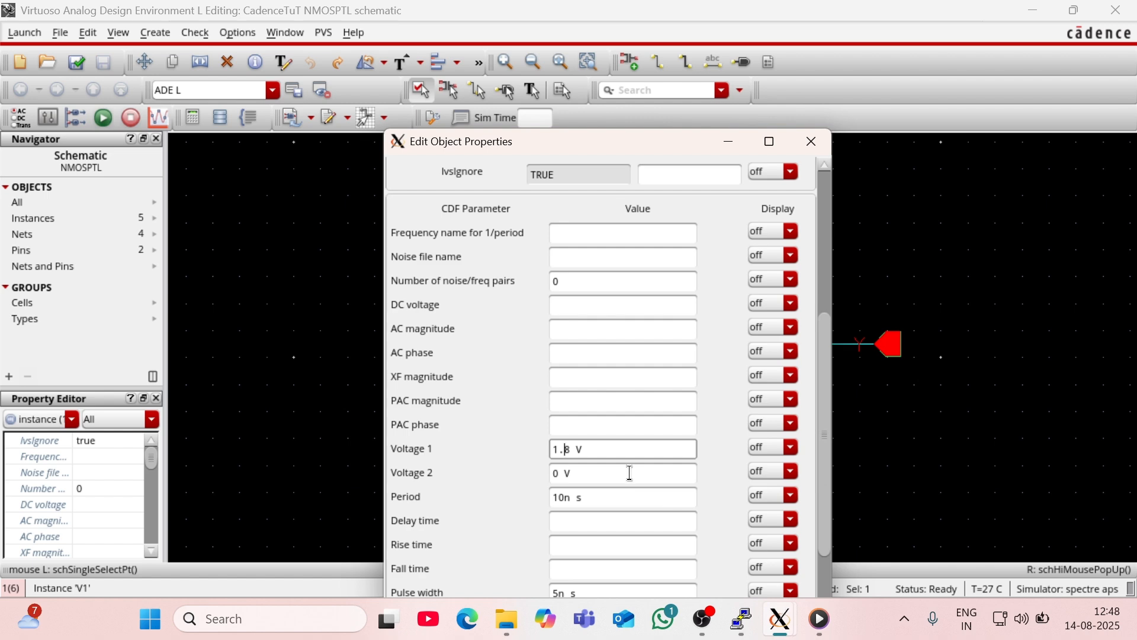
pyautogui.scroll(-3, 622, 496)
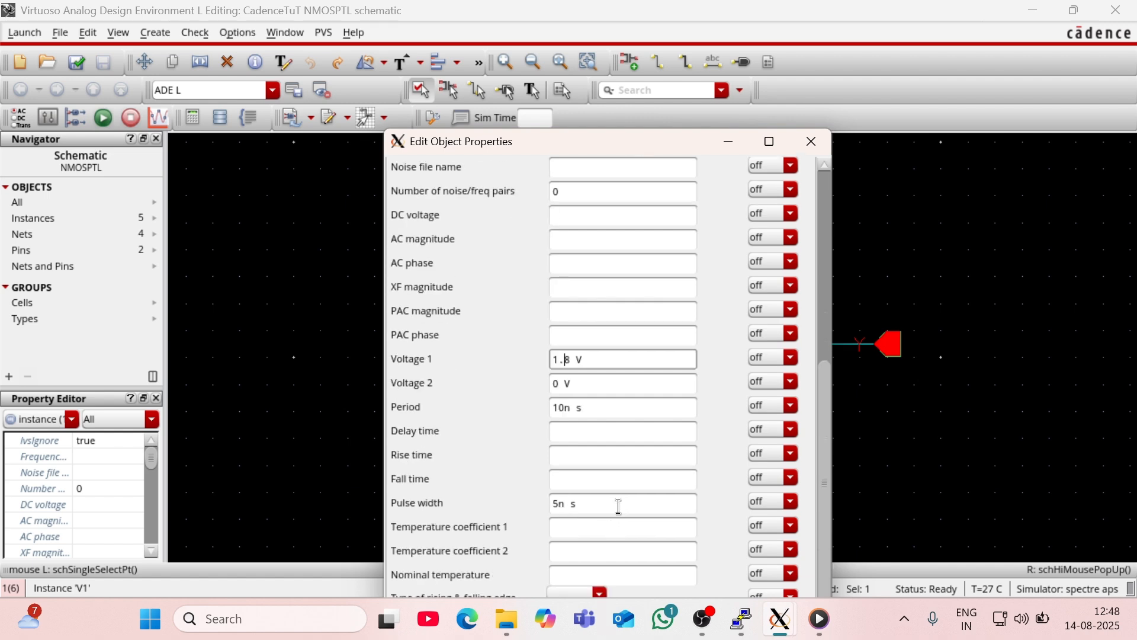
pyautogui.click(770, 141)
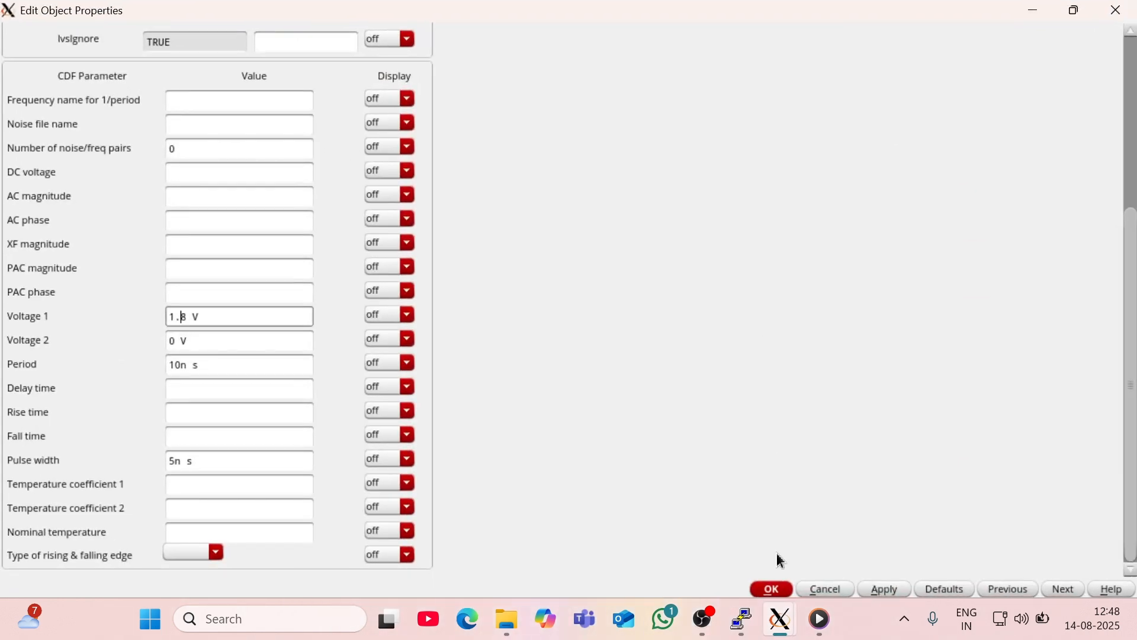
pyautogui.click(772, 590)
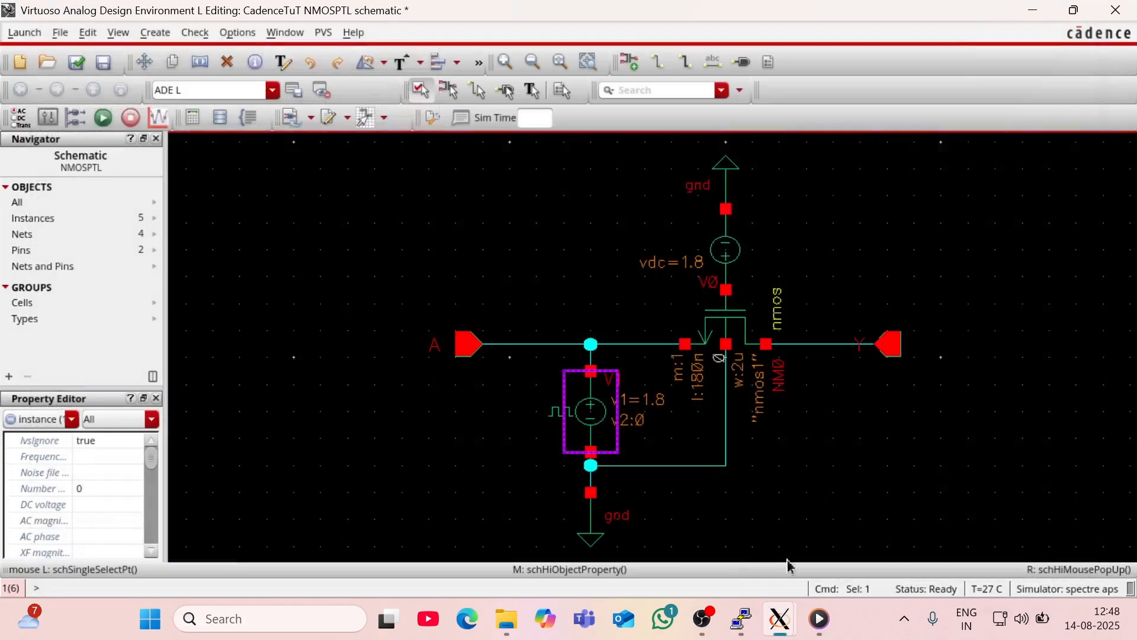
pyautogui.click(931, 230)
pyautogui.click(77, 62)
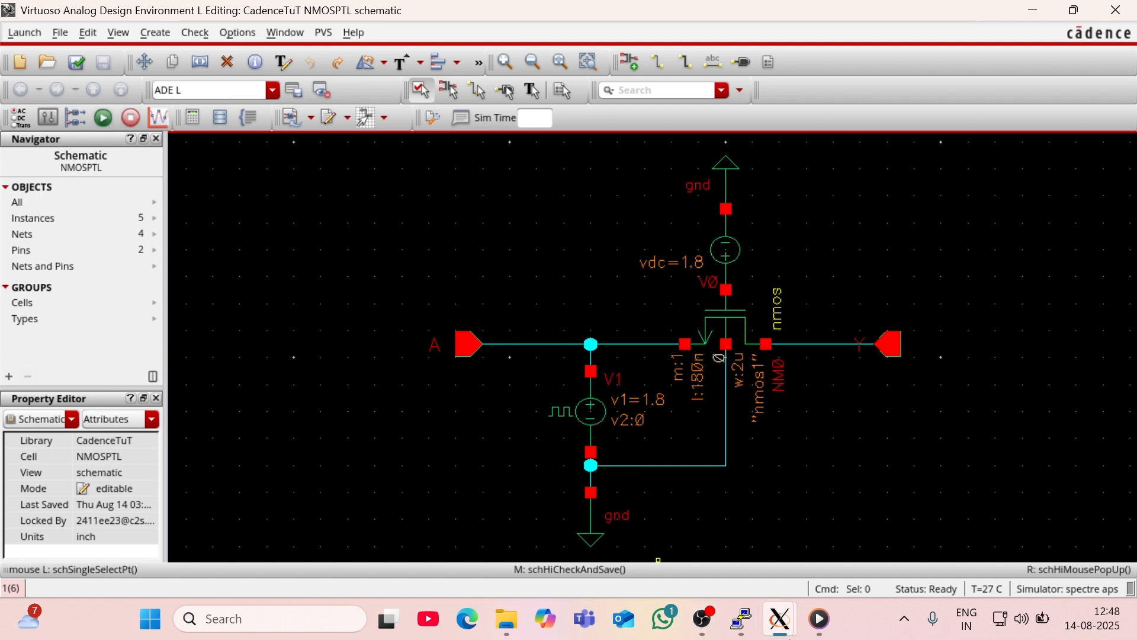
# Step: Return to the ADE L session and netlist and run the transient simulation
pyautogui.moveTo(790, 634)
pyautogui.click(1029, 525)
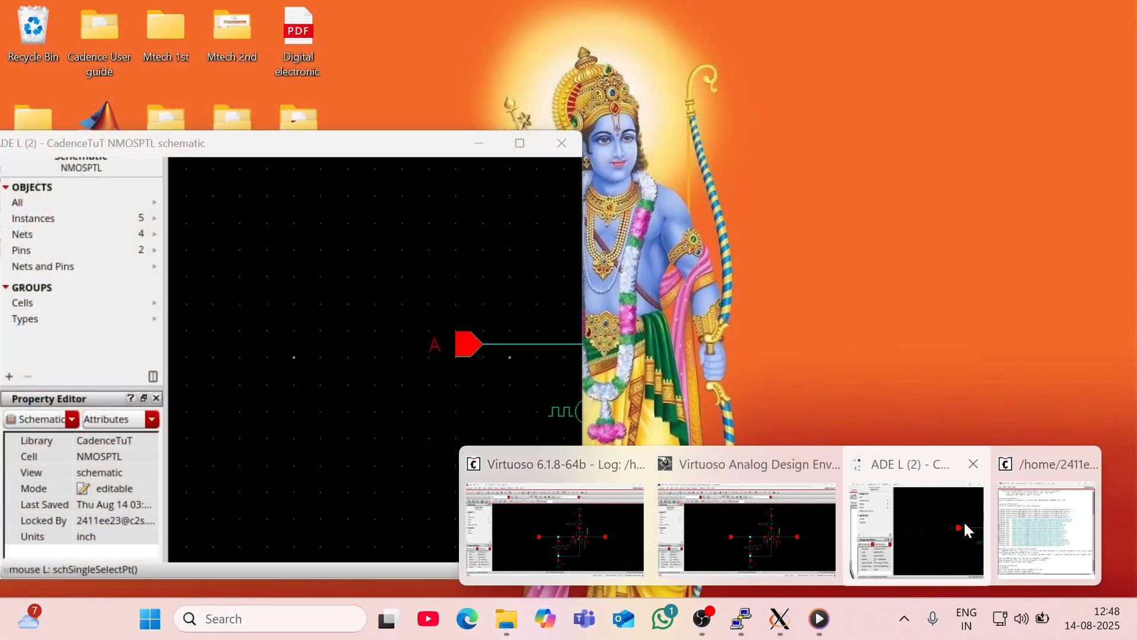
pyautogui.click(963, 524)
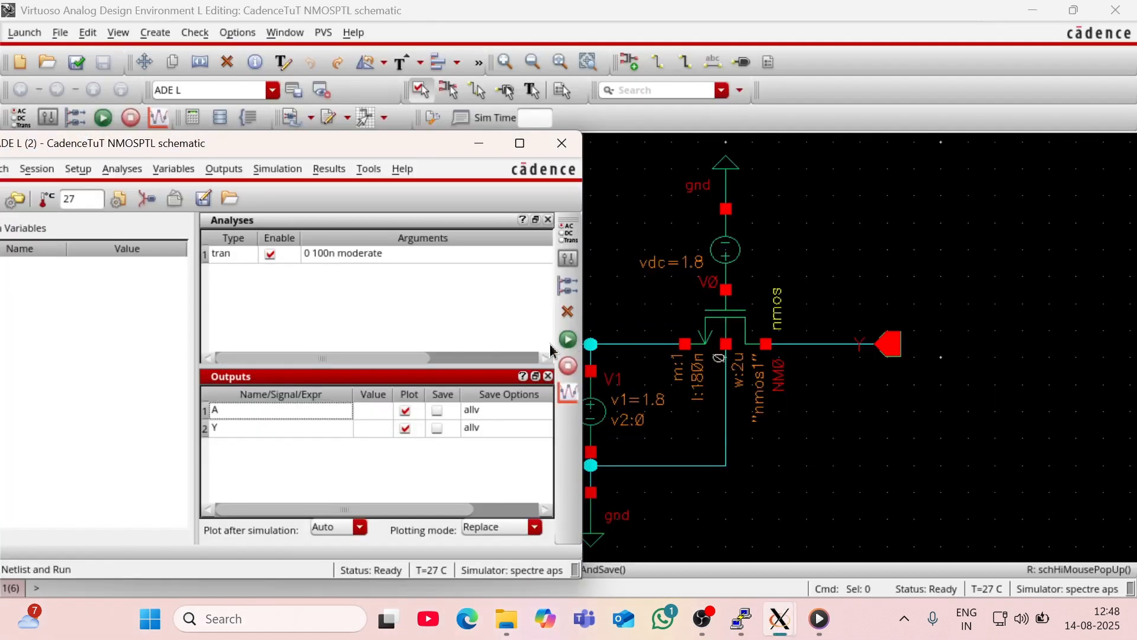
pyautogui.click(567, 339)
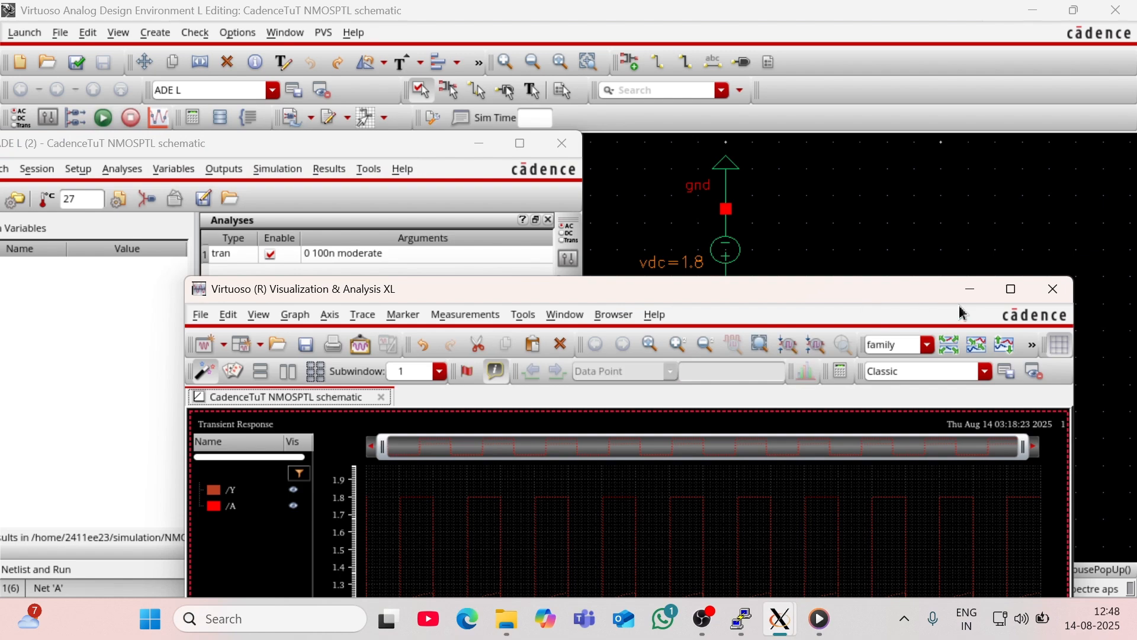
# Step: Maximize the waveform window and split the Y and A traces into separate strips
pyautogui.click(1006, 294)
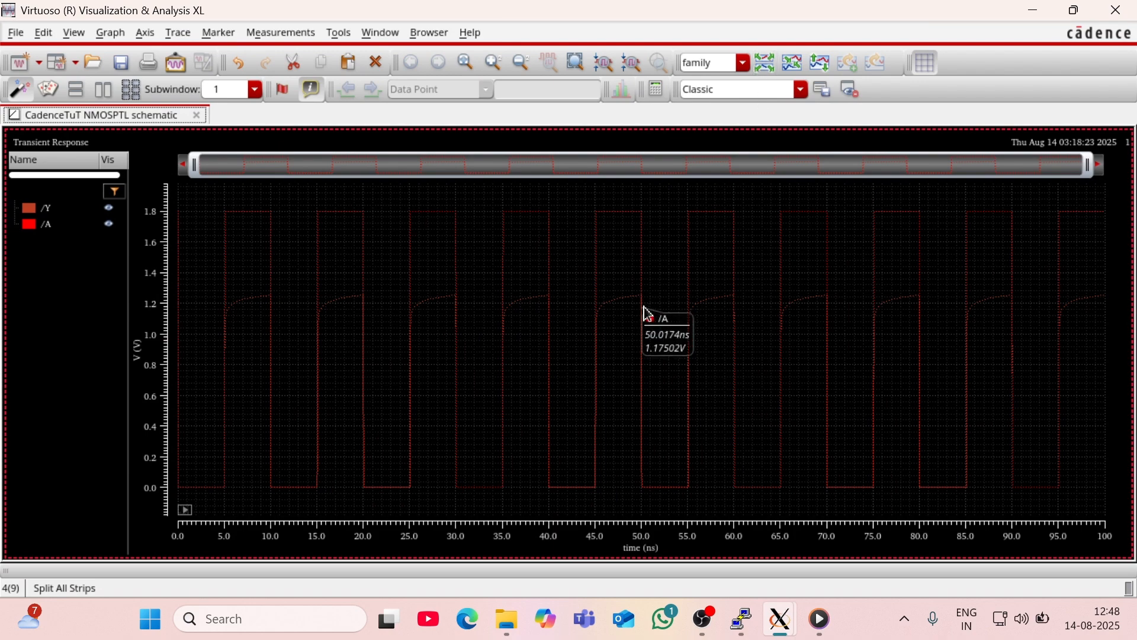
pyautogui.click(764, 64)
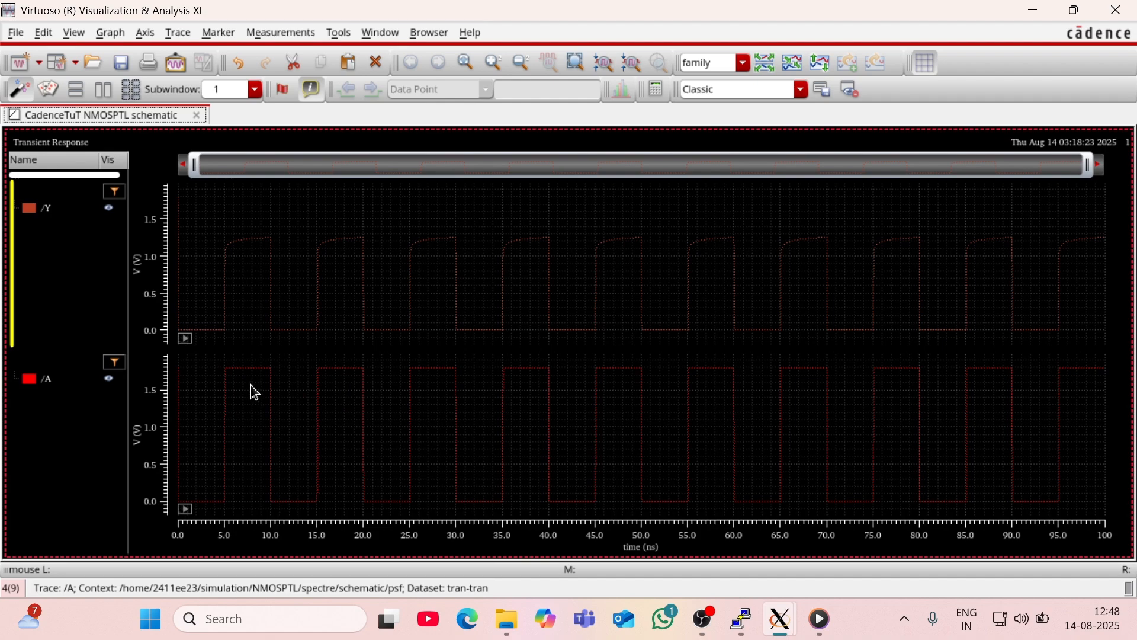
pyautogui.moveTo(56, 223); pyautogui.dragTo(72, 391)
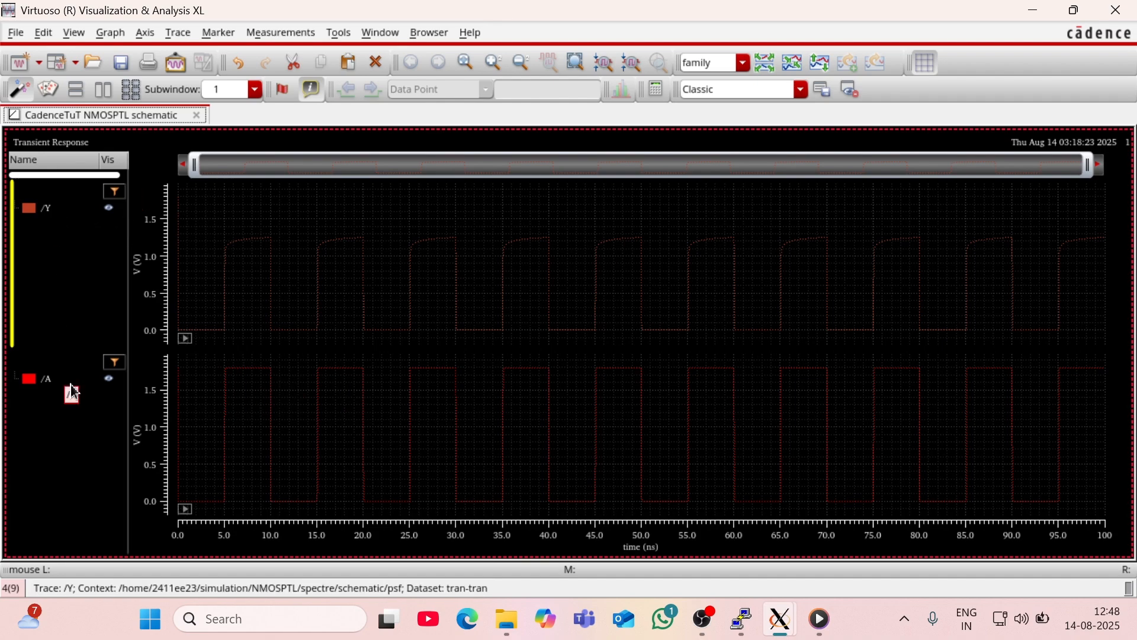
# Step: Change the color of the A trace to yellow
pyautogui.rightClick(71, 385)
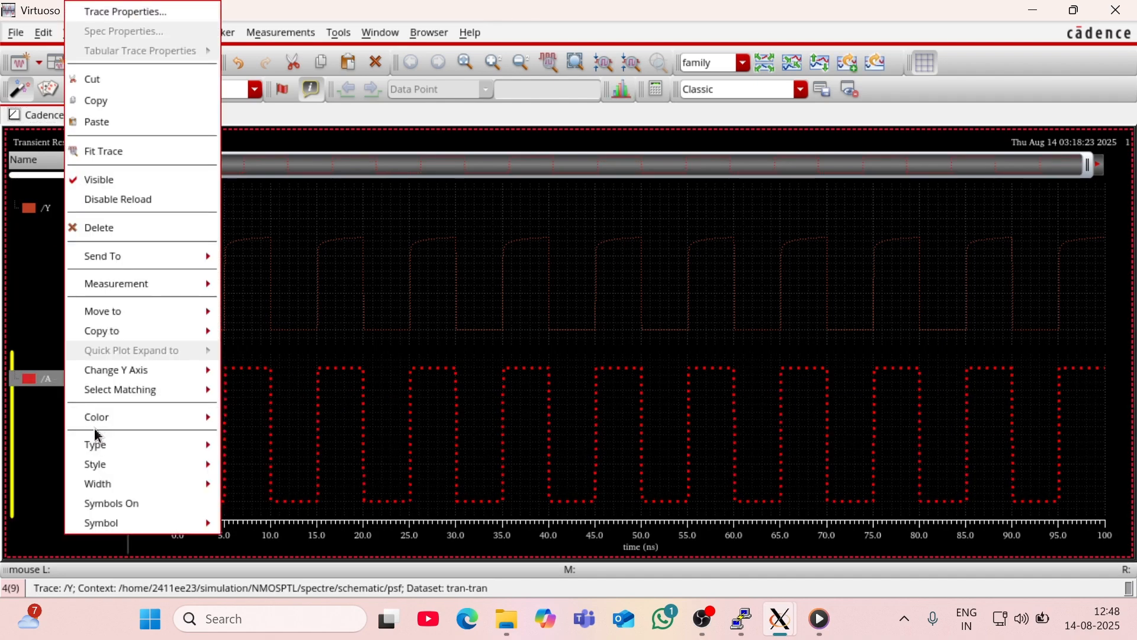
pyautogui.moveTo(98, 428)
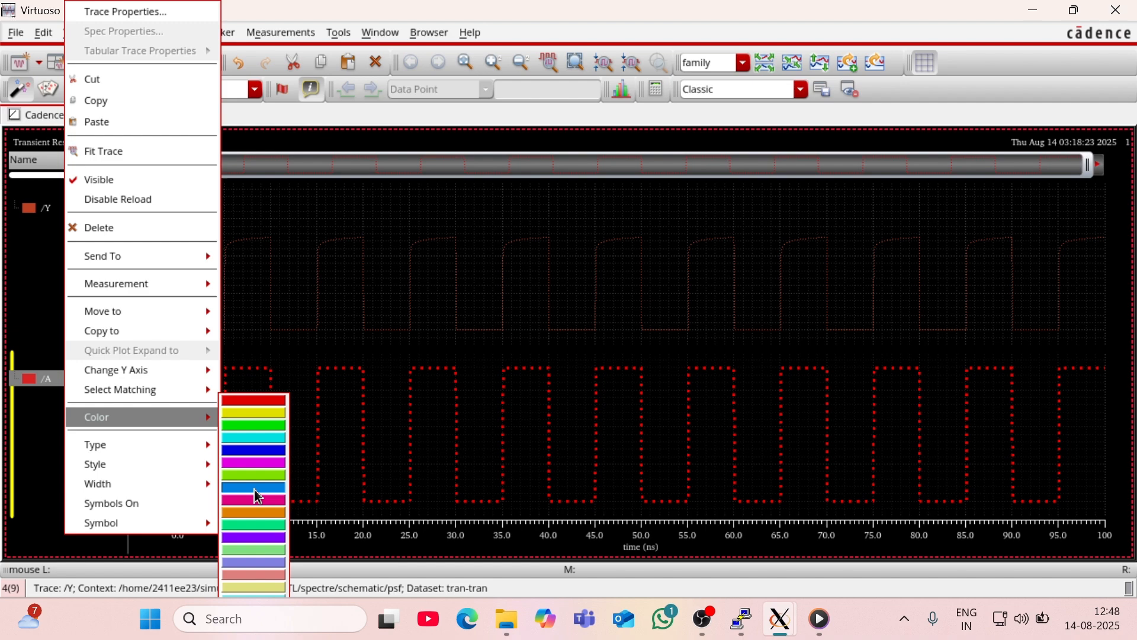
pyautogui.click(248, 412)
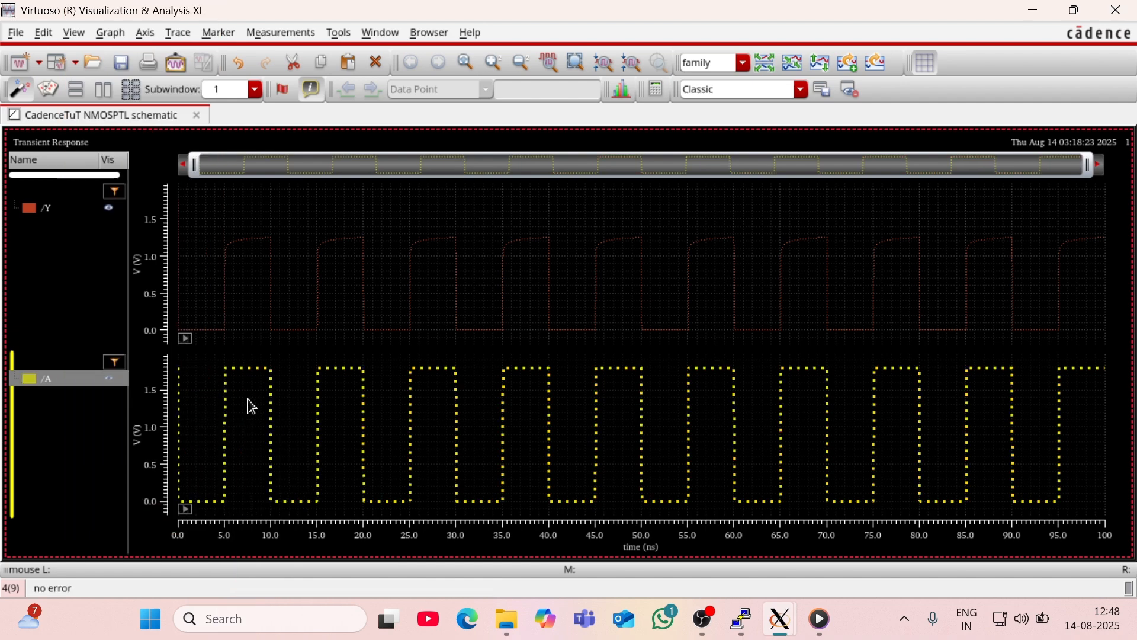
pyautogui.click(260, 273)
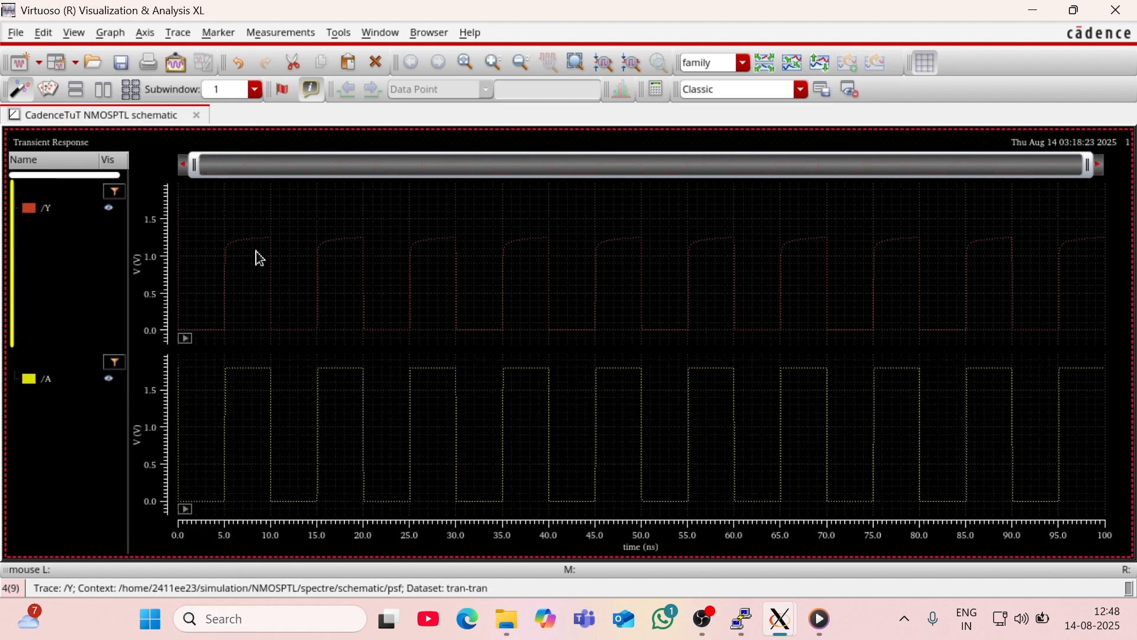
pyautogui.moveTo(322, 416)
pyautogui.moveTo(349, 374)
pyautogui.rightClick(77, 214)
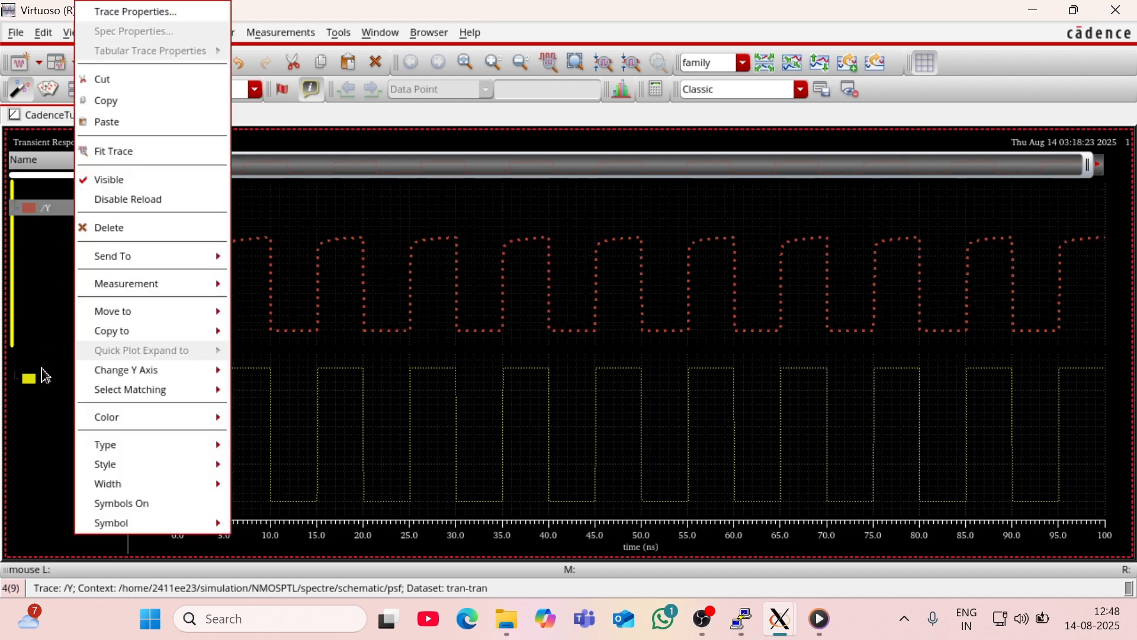
pyautogui.click(43, 336)
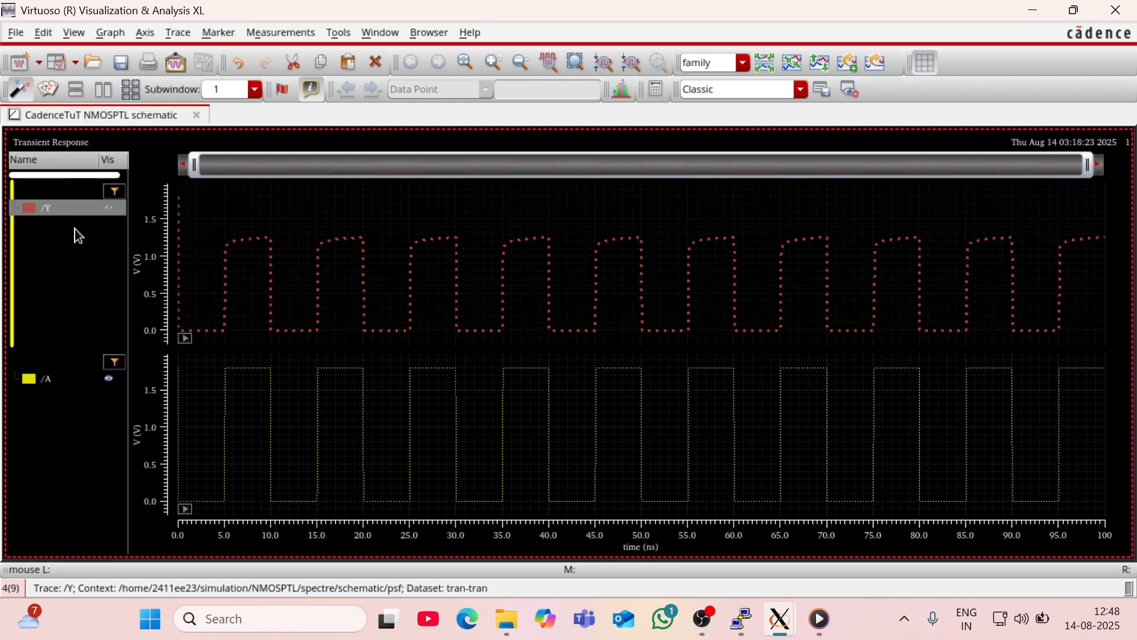
# Step: Select both the A and Y traces and set their line style to Solid
pyautogui.click(42, 379)
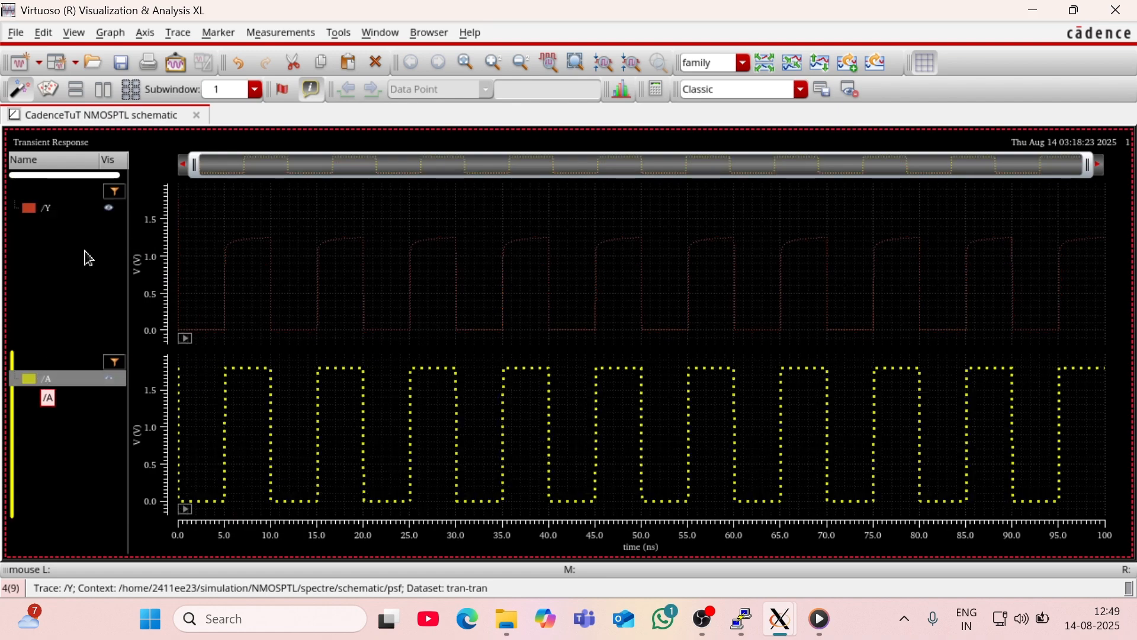
pyautogui.keyDown('ctrl'); pyautogui.click(66, 213); pyautogui.keyUp('ctrl')
pyautogui.rightClick(66, 211)
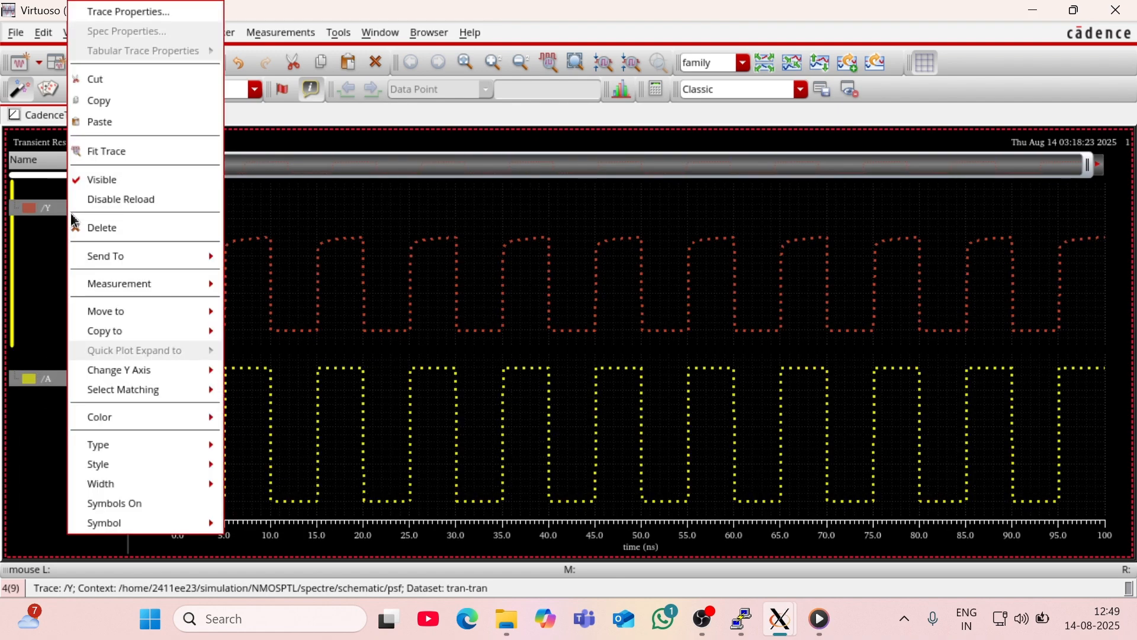
pyautogui.moveTo(133, 465)
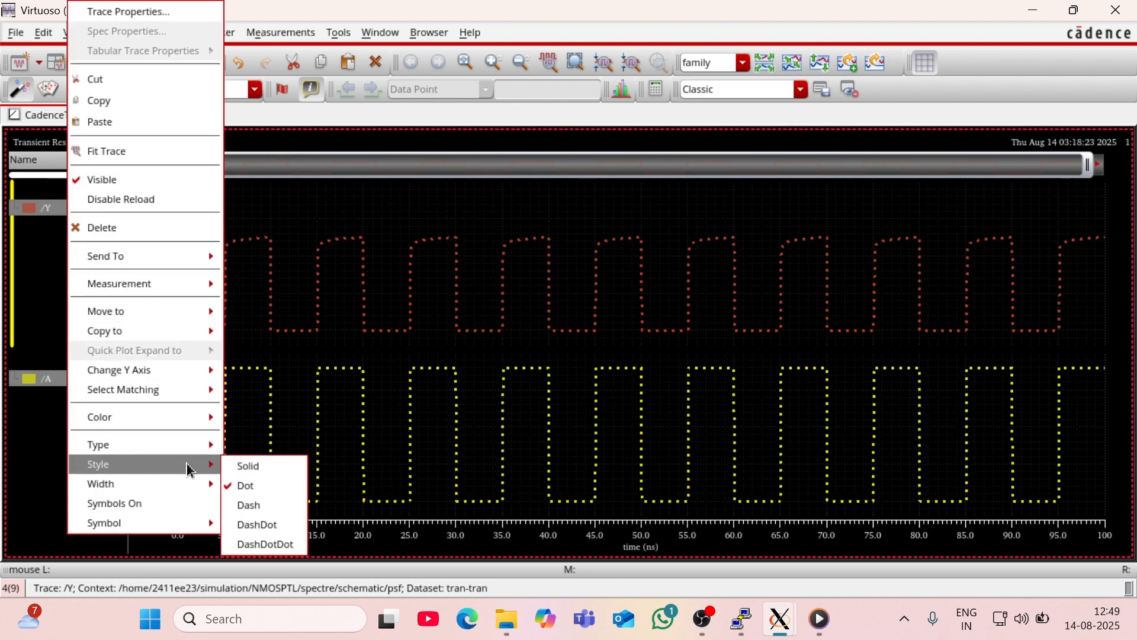
pyautogui.click(247, 466)
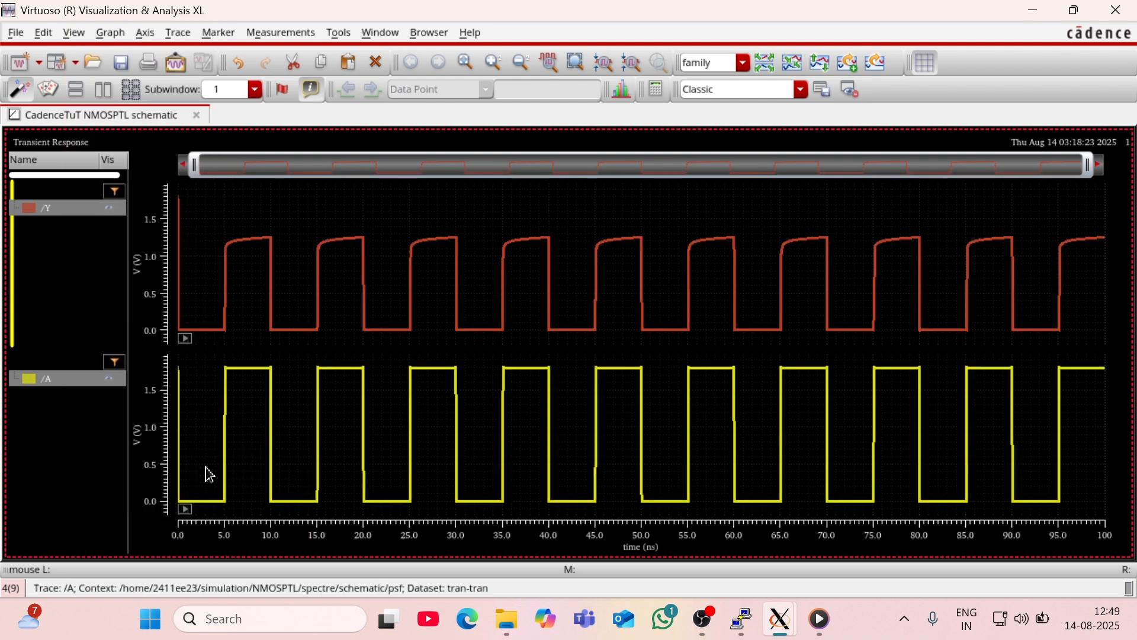
# Step: Set the line width of the selected A and Y traces to Medium and clear the selection
pyautogui.rightClick(76, 381)
pyautogui.moveTo(143, 483)
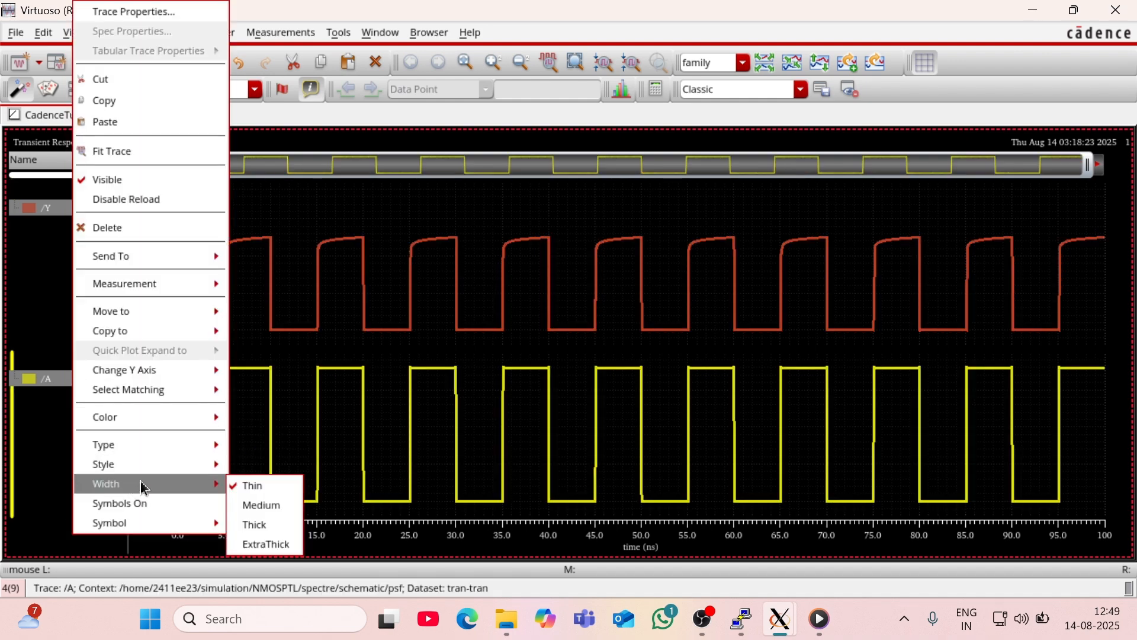
pyautogui.click(248, 505)
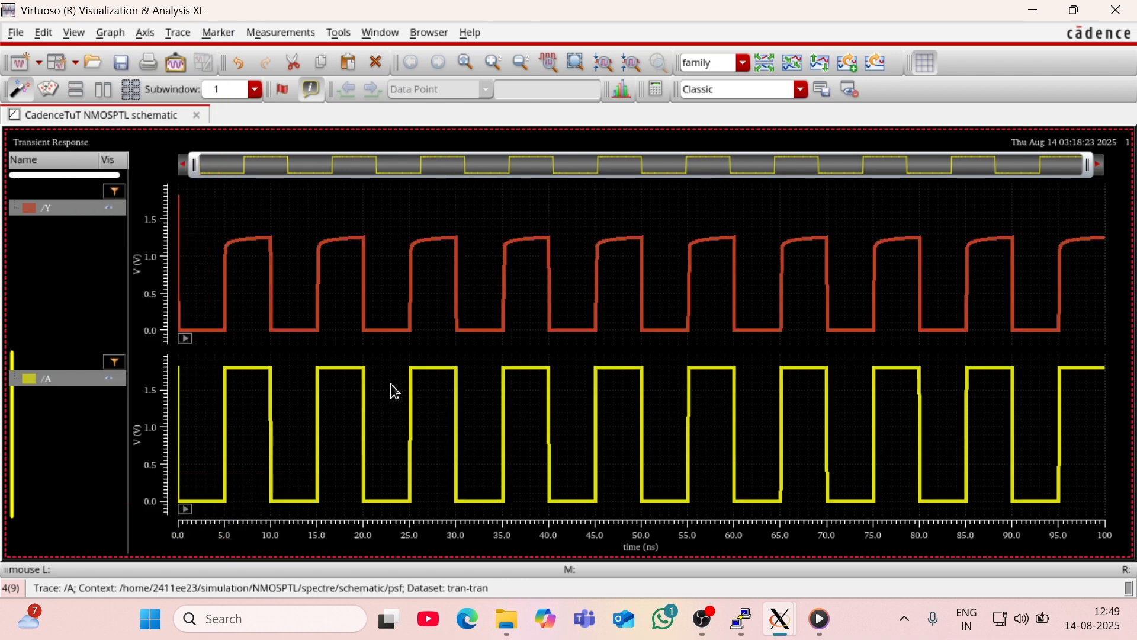
pyautogui.click(398, 371)
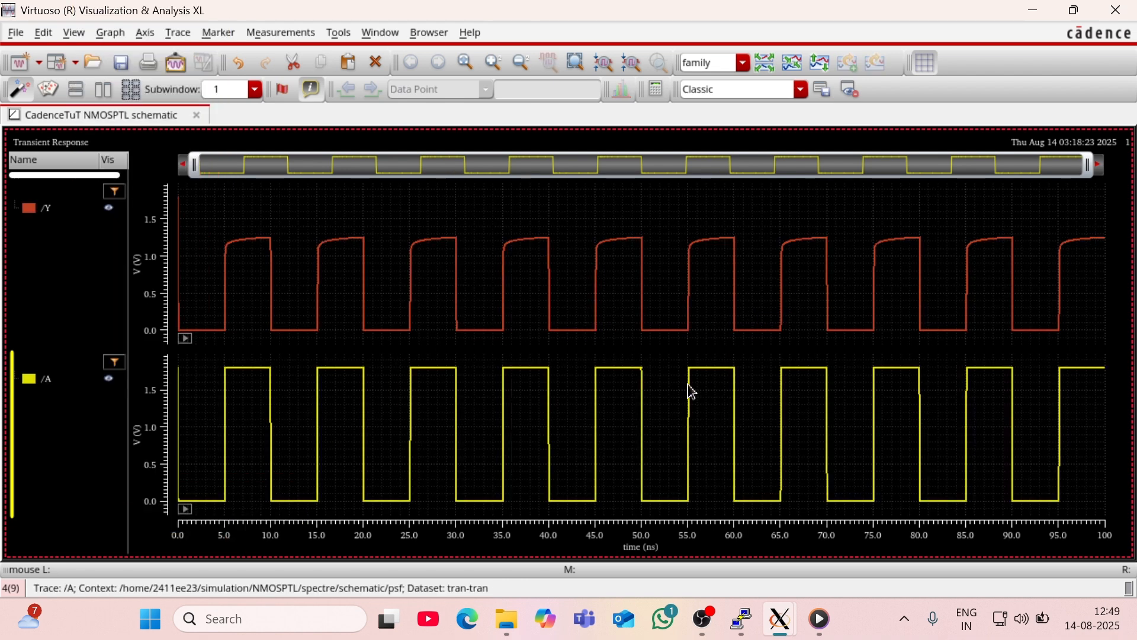
# Step: Compare the high levels of the A and Y waveforms, and return to the NMOSPTL schematic to examine the pass transistor
pyautogui.moveTo(249, 367)
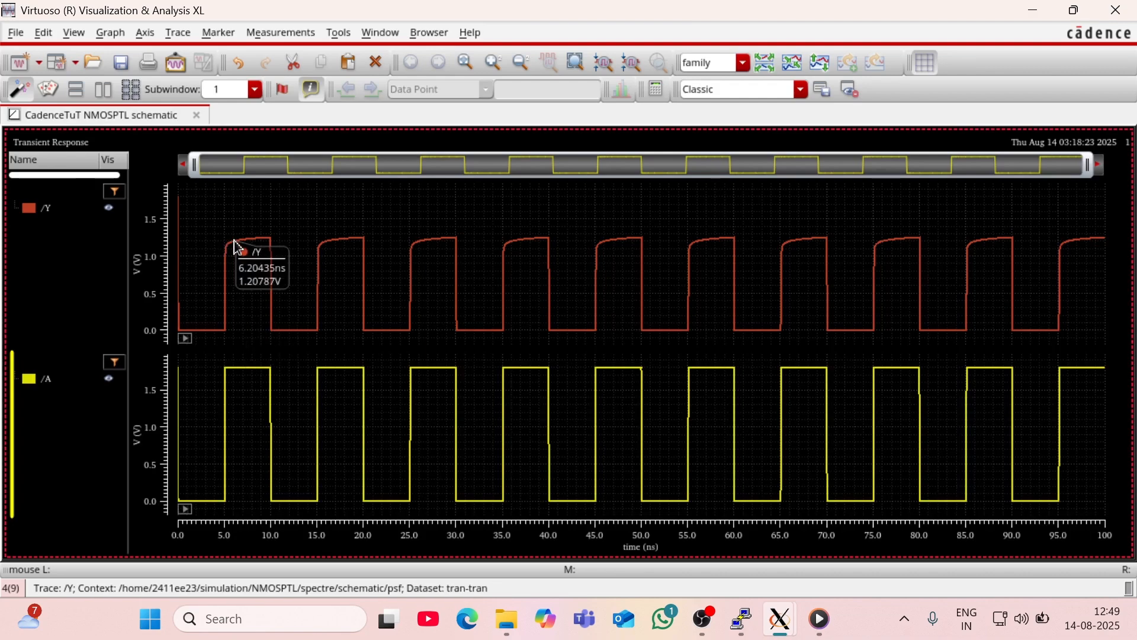
pyautogui.moveTo(254, 250)
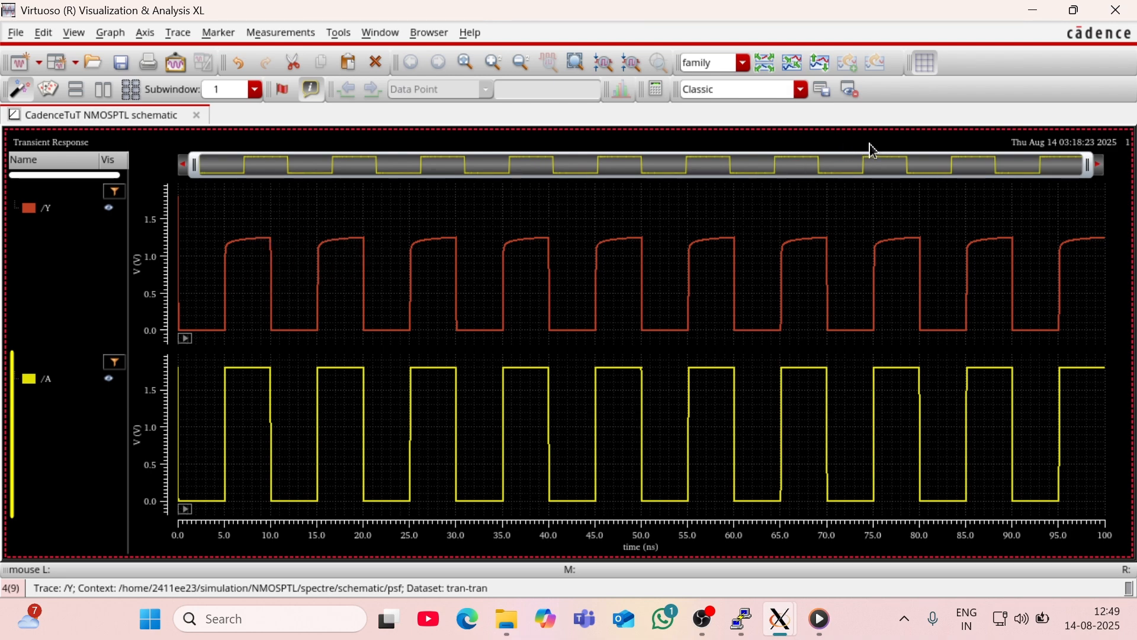
pyautogui.click(1024, 9)
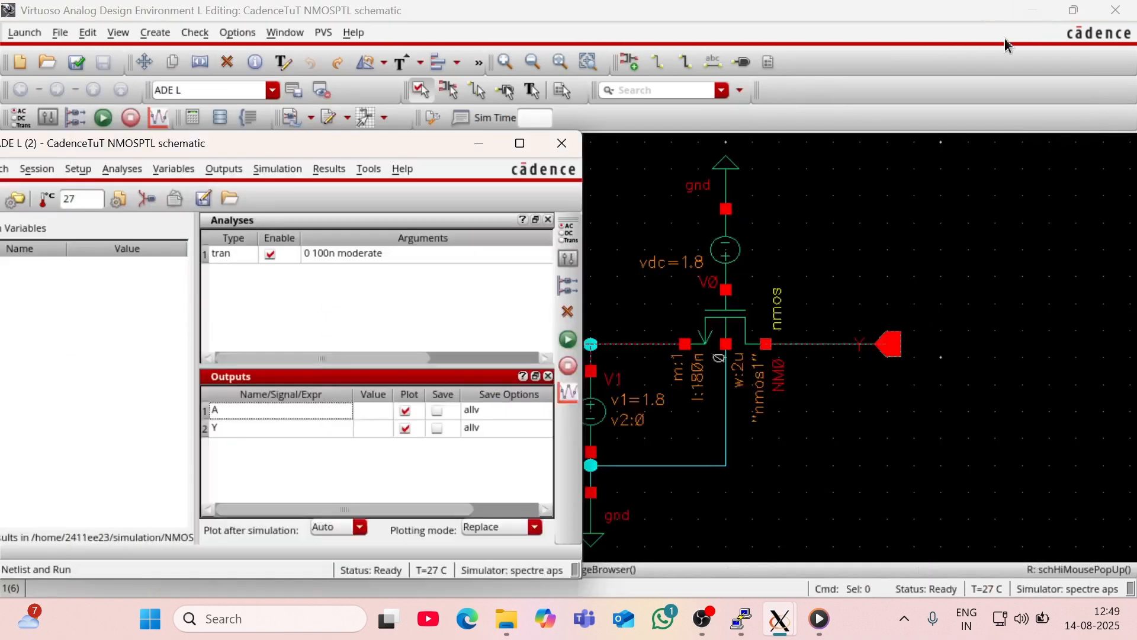
pyautogui.click(900, 193)
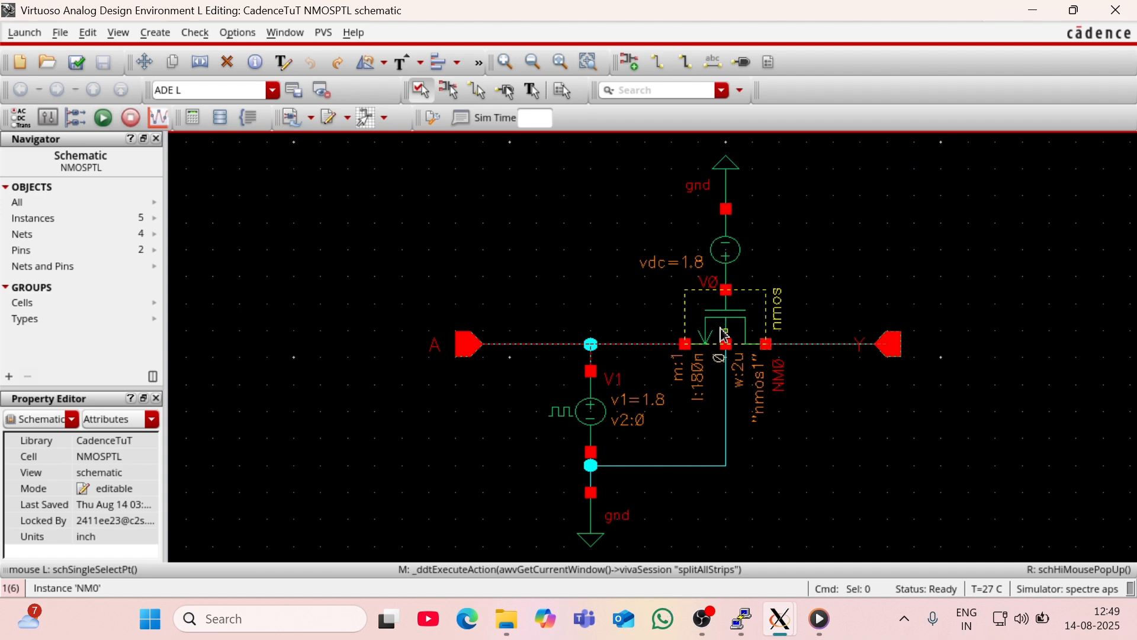
pyautogui.moveTo(776, 627)
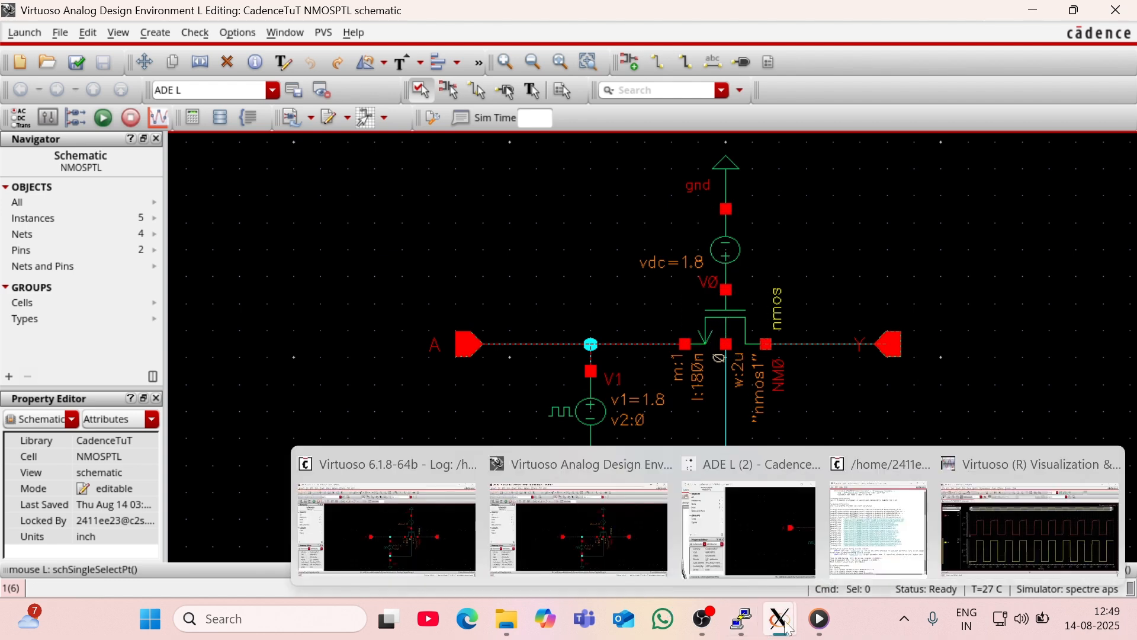